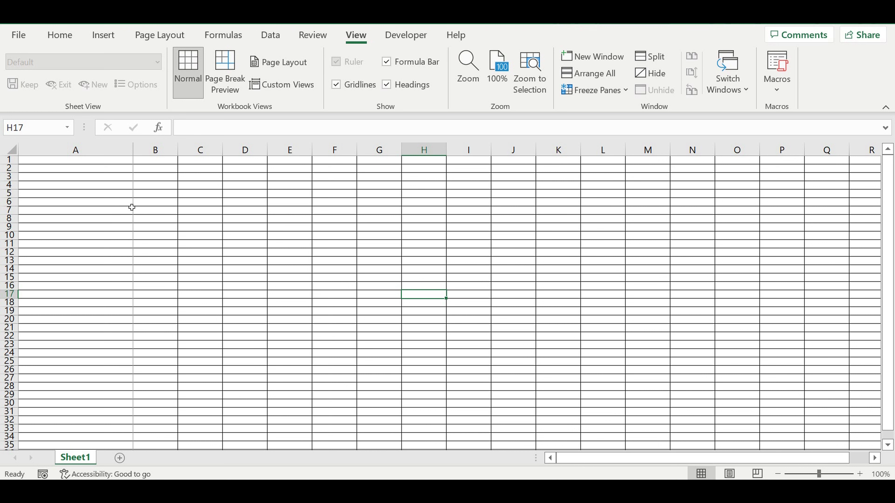
Enter the title 'Customer types' in A1 and give it a yellow fill.
click(115, 176)
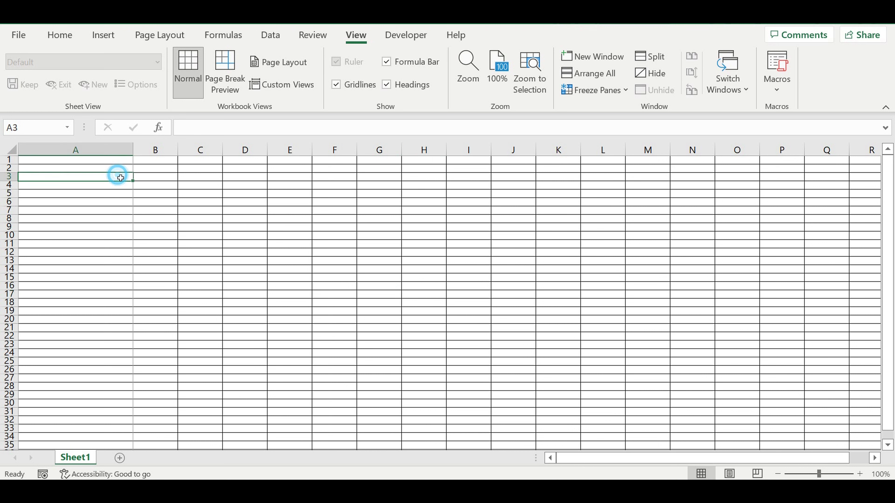
click(106, 161)
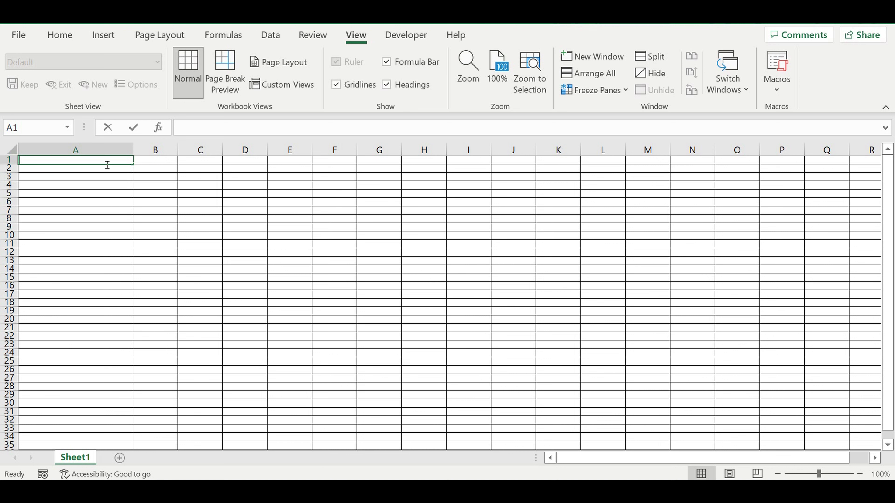
text(Customer types)
key(Return)
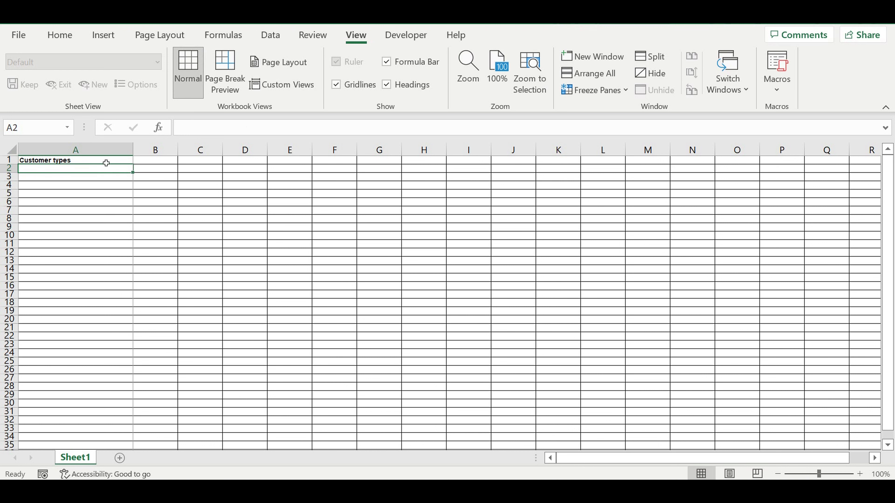
click(69, 160)
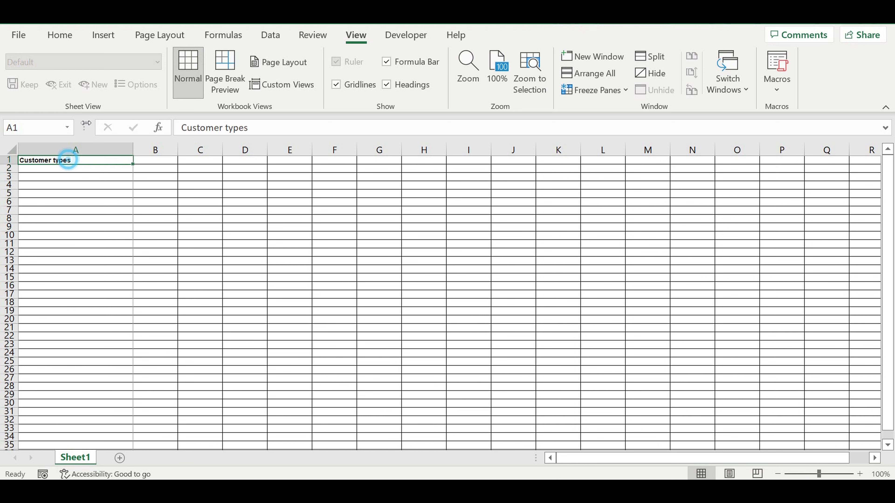
click(61, 35)
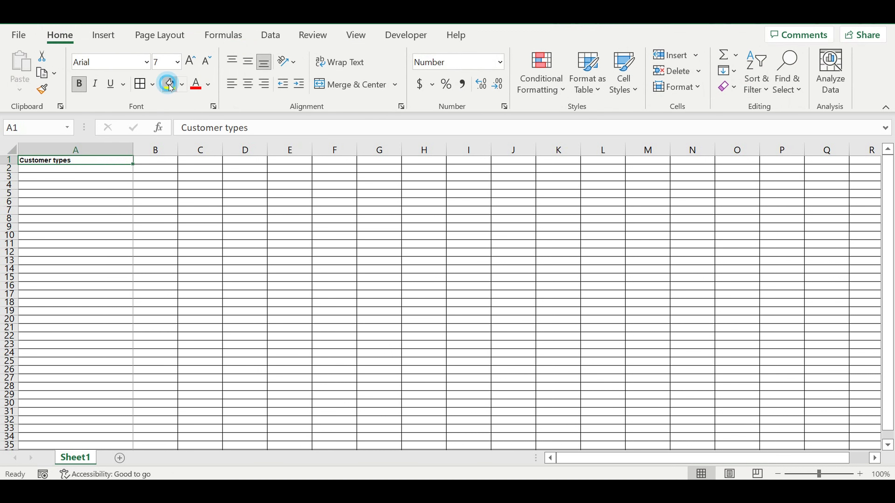
click(170, 84)
click(115, 186)
Add a centred, light-blue 'Customer type' header in A2.
click(92, 168)
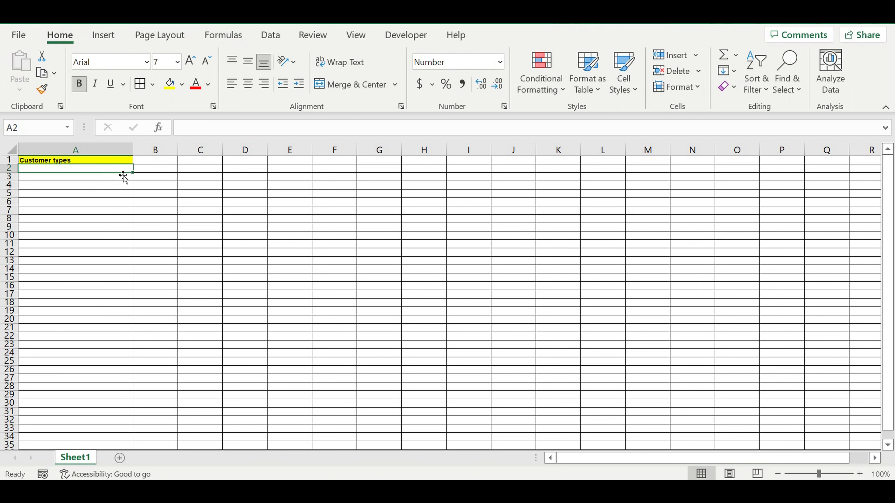
text(Customer typesomer type)
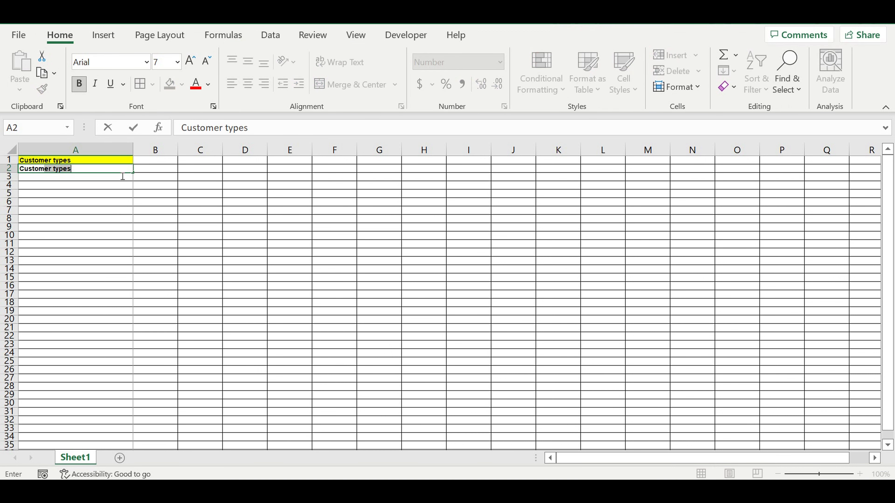
key(BackSpace)
key(Return)
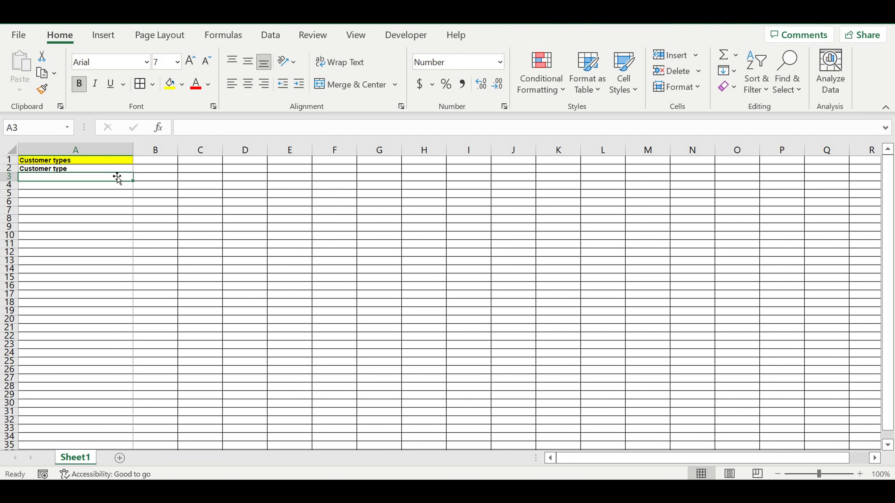
click(115, 168)
click(248, 84)
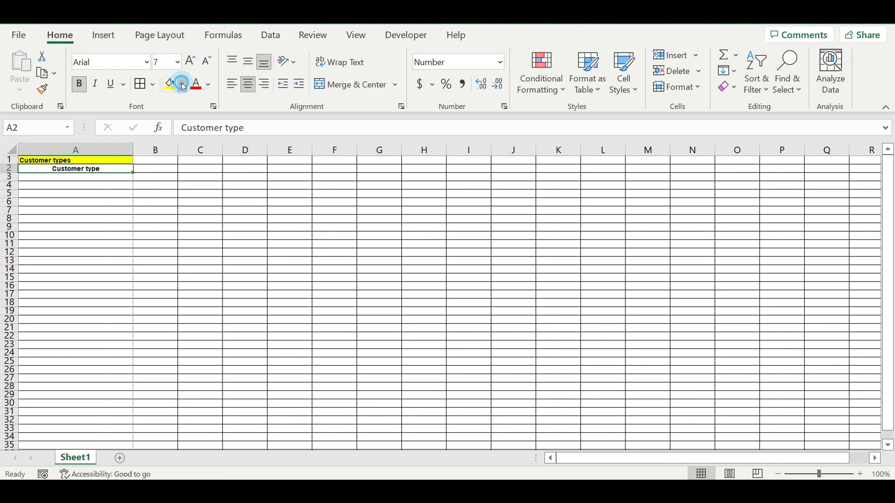
click(181, 85)
click(263, 141)
Enter 'Customer type 1' in A3 and select rows 1 through 21.
click(102, 181)
click(102, 178)
text(Customer type)
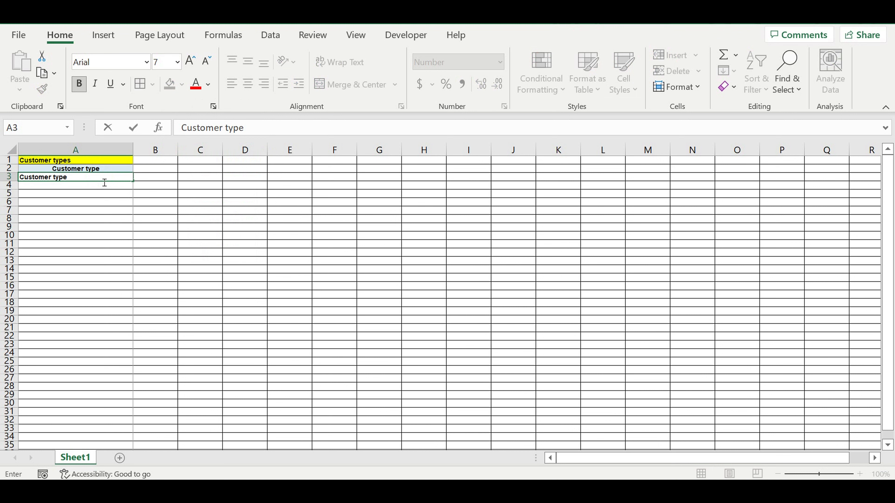
text( 1)
key(Return)
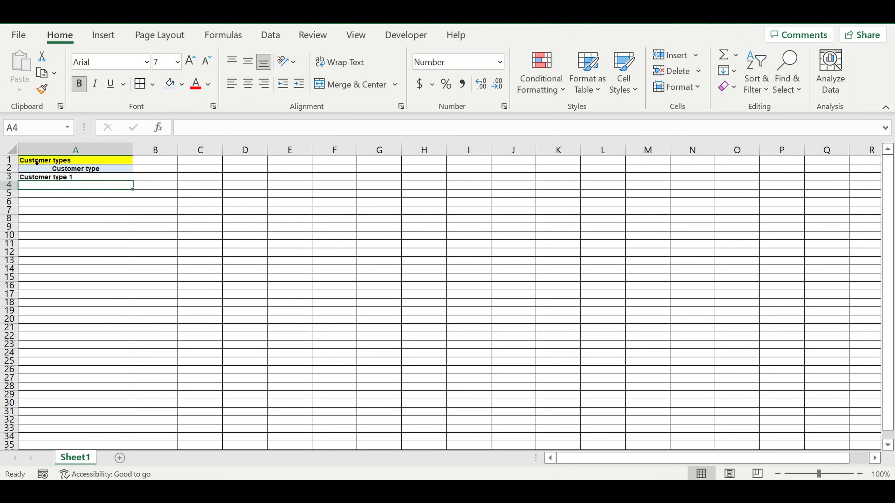
drag(11, 160, 11, 235)
drag(11, 160, 3, 332)
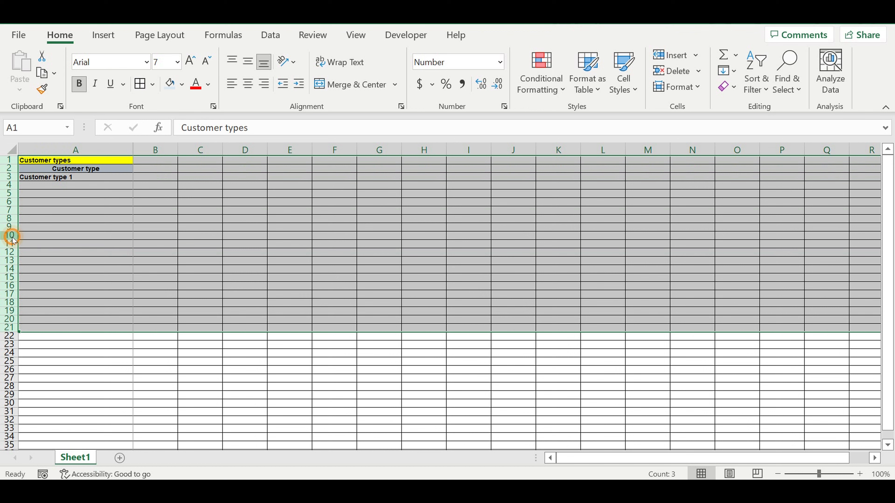
Insert 21 blank rows above the table and fill row 21 black.
right_click(11, 228)
click(46, 348)
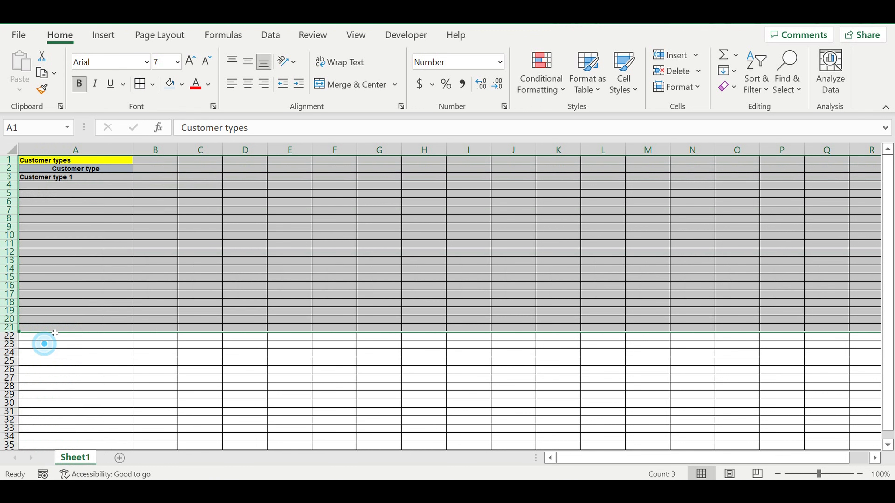
click(128, 241)
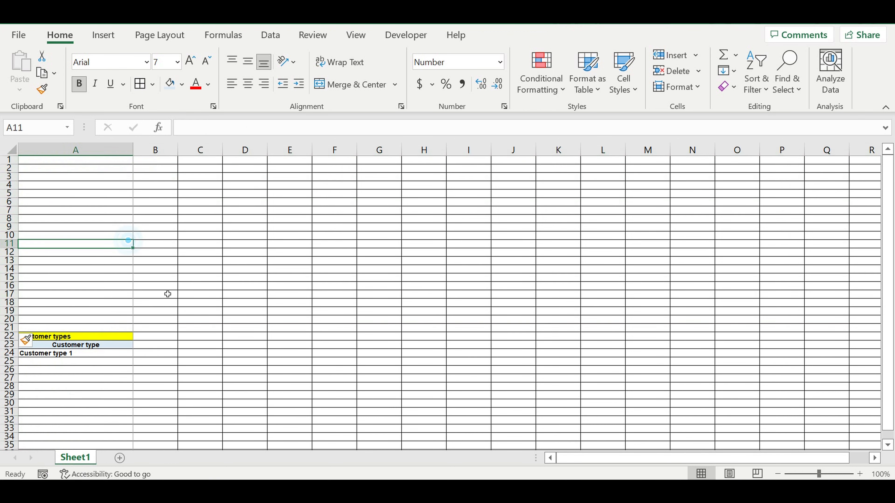
click(9, 328)
click(181, 85)
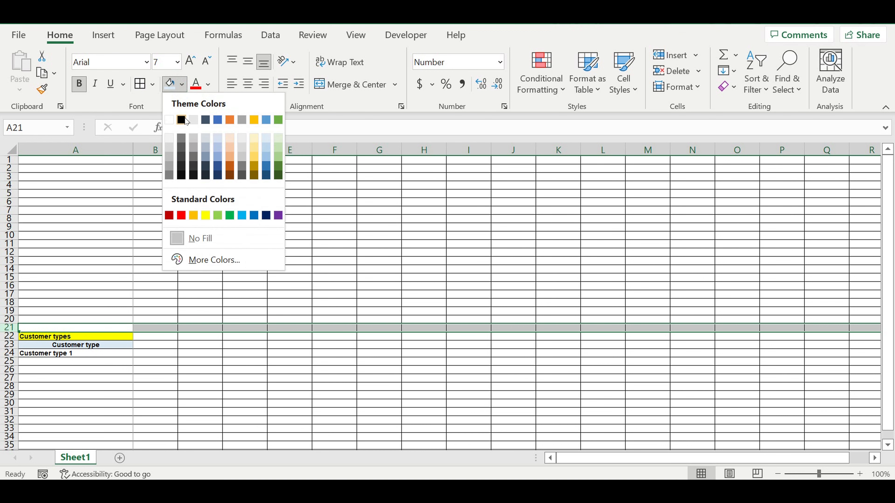
click(184, 118)
click(175, 254)
Indent Customer type 1 in A24 and extend the list to Customer type 14 in A37.
scroll(116, 293, down, 3)
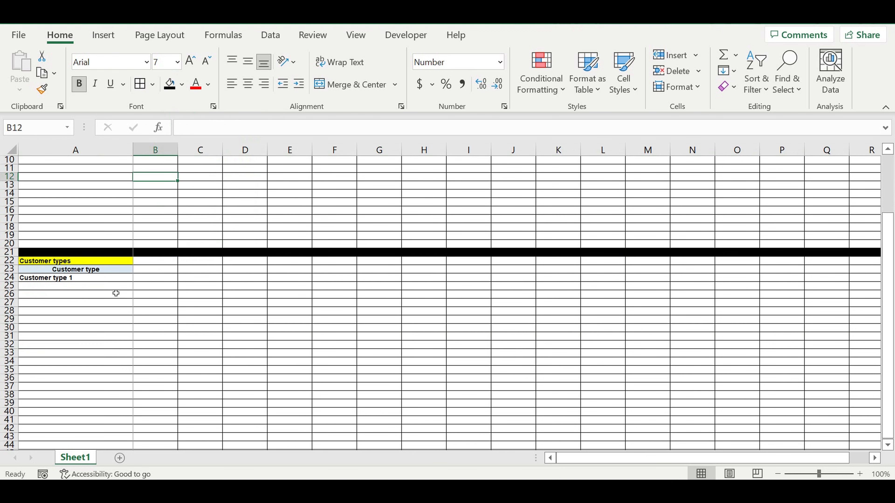
click(94, 278)
click(300, 84)
scroll(166, 237, down, 3)
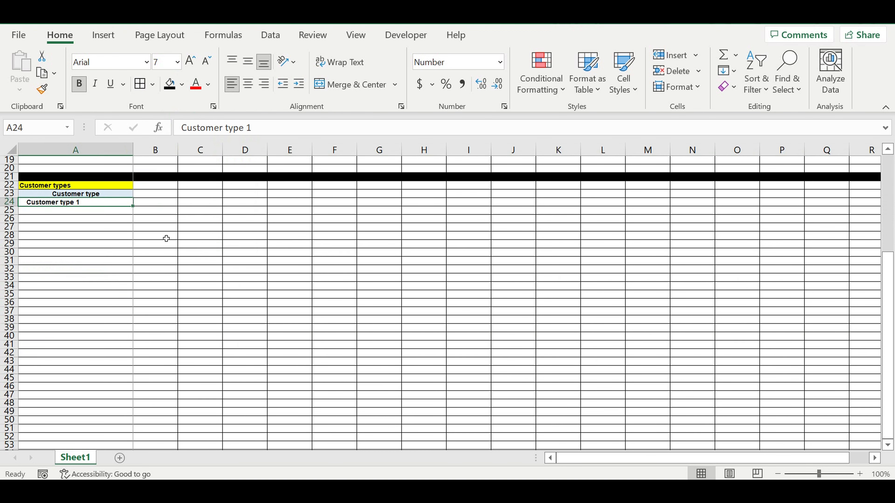
drag(133, 211, 116, 318)
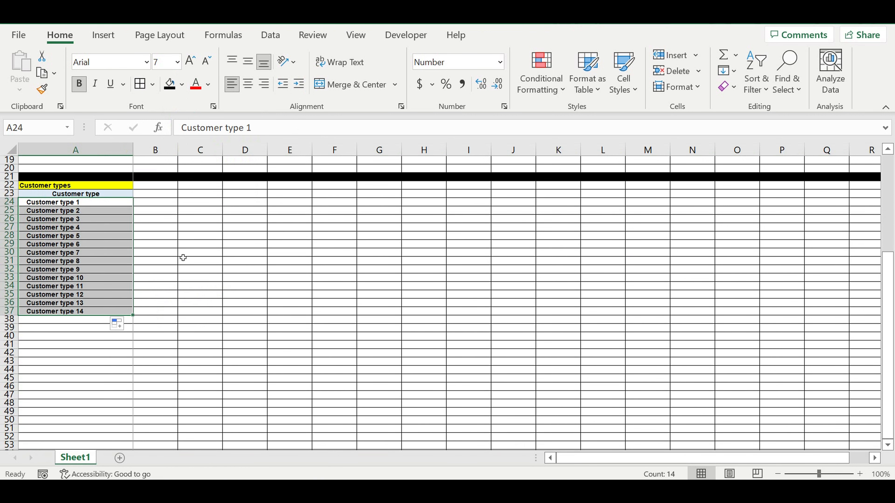
click(200, 244)
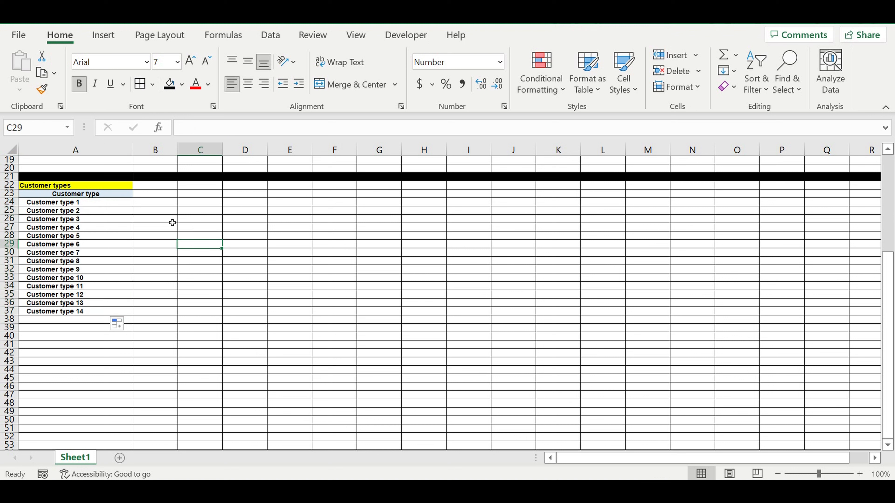
Copy the Customer type header from A23 into B23.
click(152, 203)
click(122, 194)
drag(133, 197, 162, 197)
Retitle B23 'Payment value ($/period)' and widen column B to fit it.
click(156, 193)
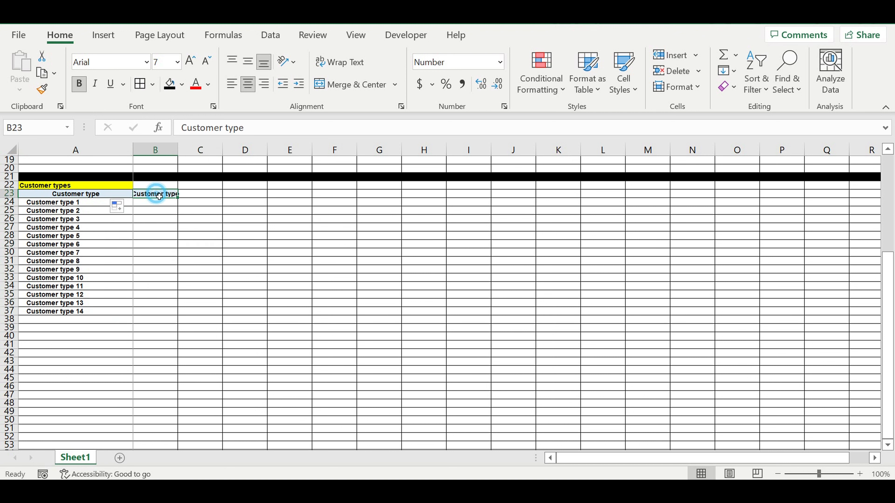
text(Aver)
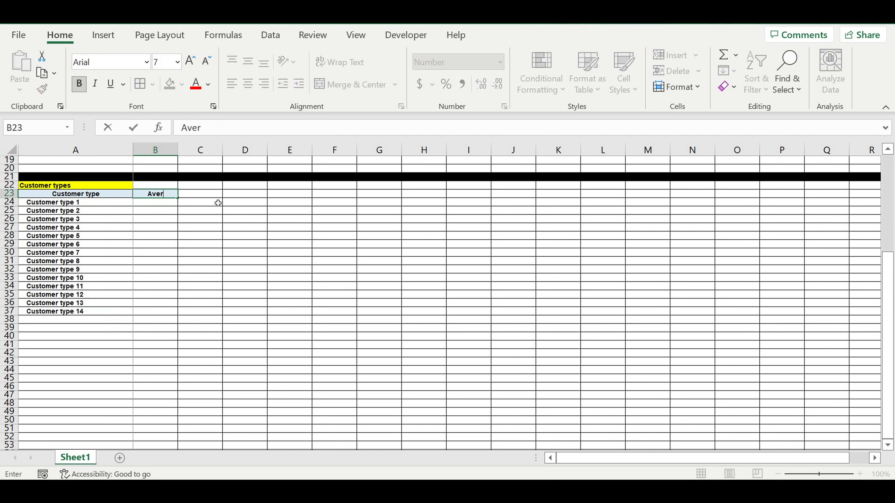
text(a)
key(BackSpace)
key(BackSpace)
key(BackSpace)
key(BackSpace)
key(BackSpace)
text(Payment value ($/period))
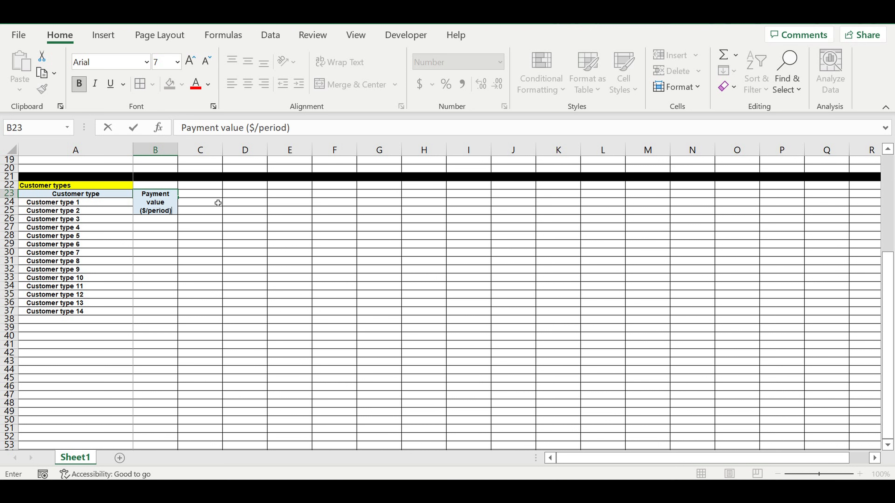
key(Return)
click(177, 151)
drag(177, 151, 218, 151)
Make the Customer type 1–14 names white text.
drag(74, 202, 73, 312)
click(208, 84)
click(197, 140)
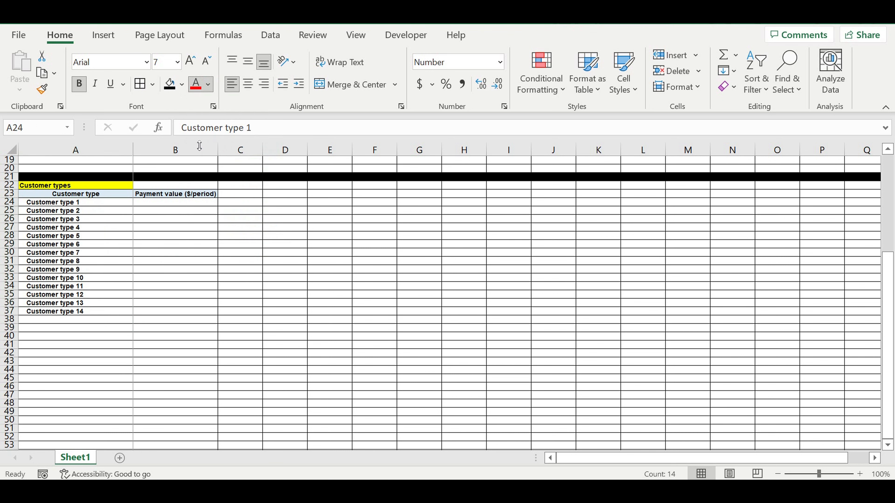
Fill the customer type names in A24:A37 blue.
click(183, 84)
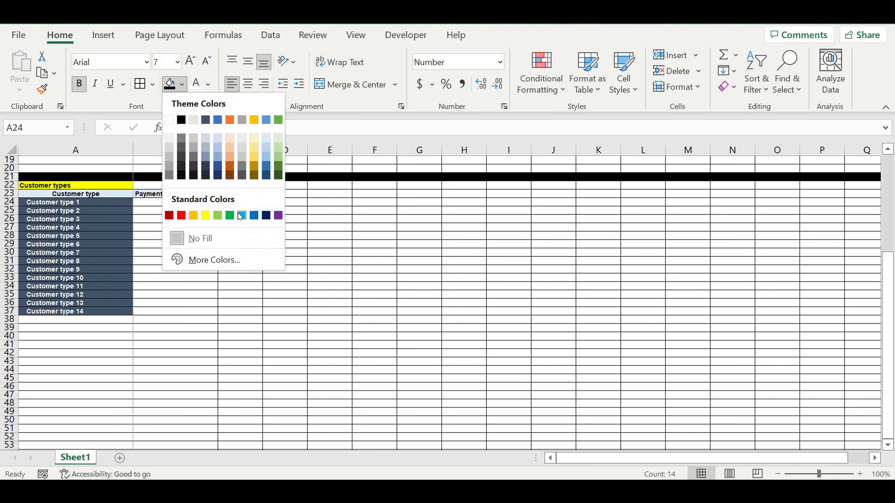
click(241, 215)
click(106, 235)
drag(79, 202, 79, 312)
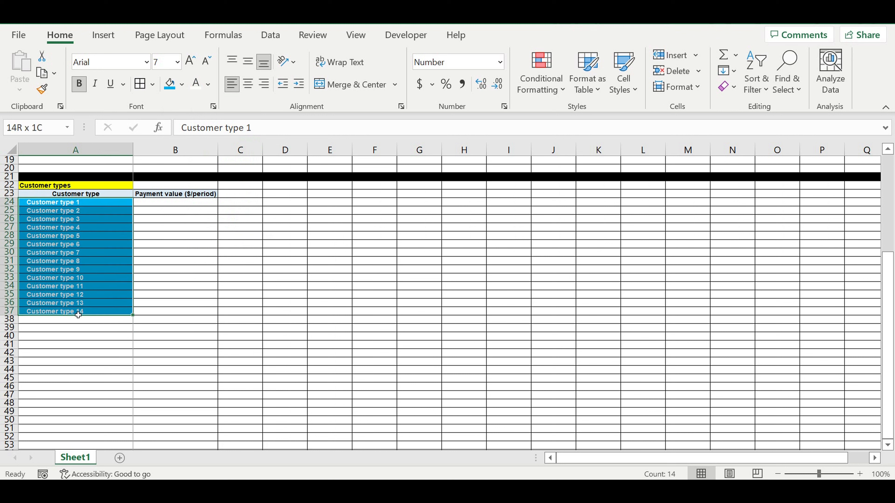
click(165, 263)
Enter 0 in B24 and show it with two decimal places as 0.00.
click(165, 203)
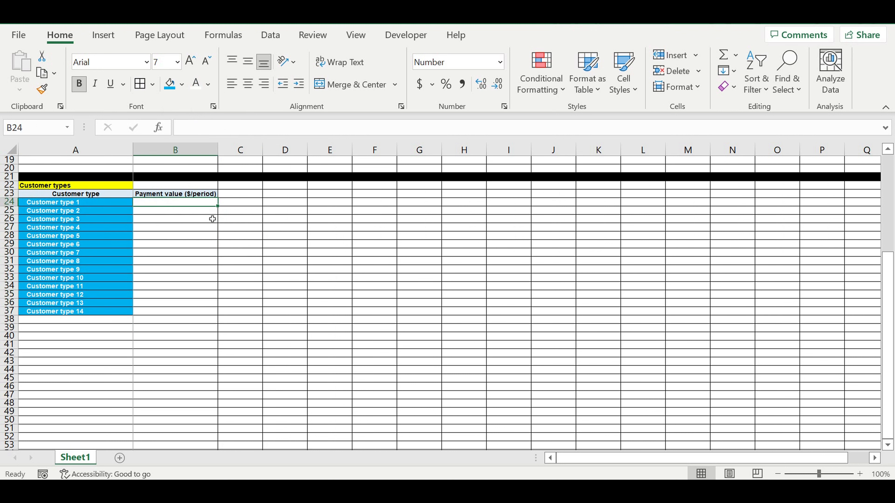
click(178, 221)
click(182, 204)
click(179, 202)
text(0)
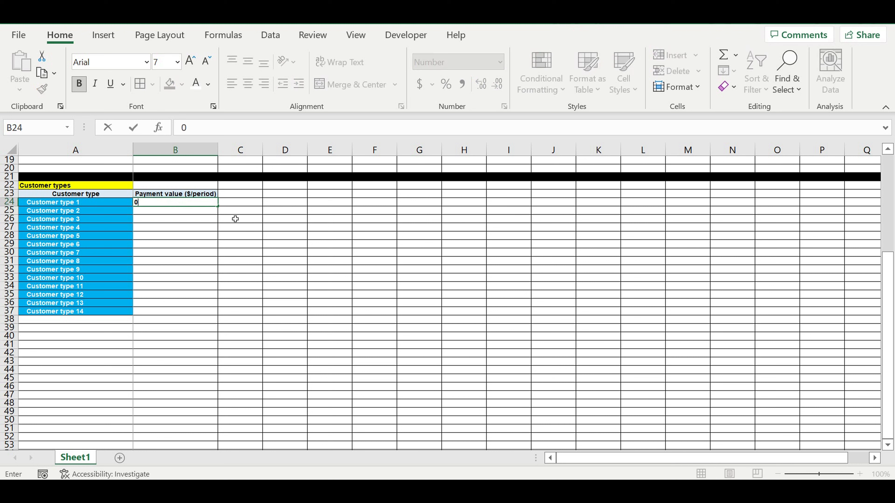
key(Return)
click(203, 201)
click(481, 84)
click(481, 84)
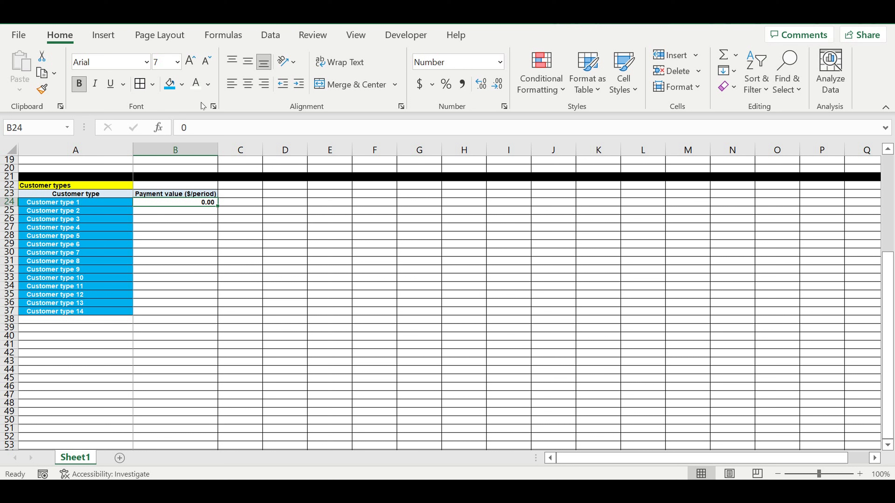
Style B24 blue with white text, copy 0.00 down to B37, and enter 20 and 40 for types 2–3.
click(169, 84)
click(196, 84)
drag(218, 206, 203, 317)
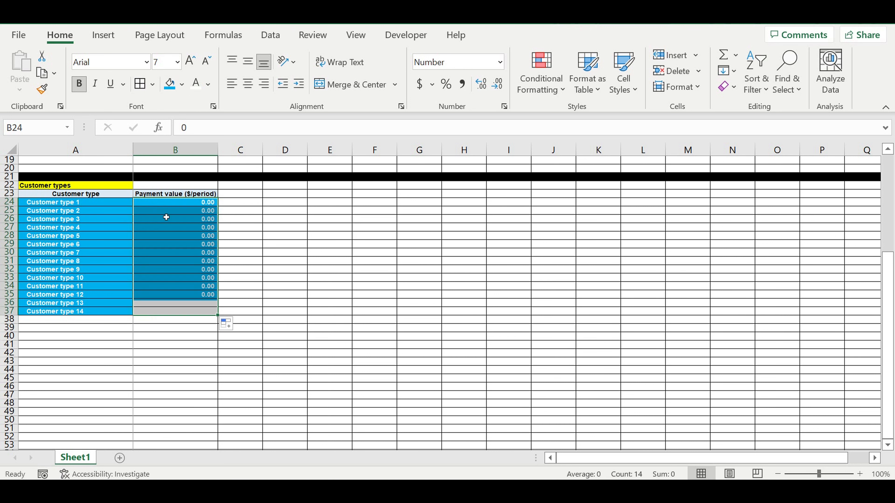
click(203, 211)
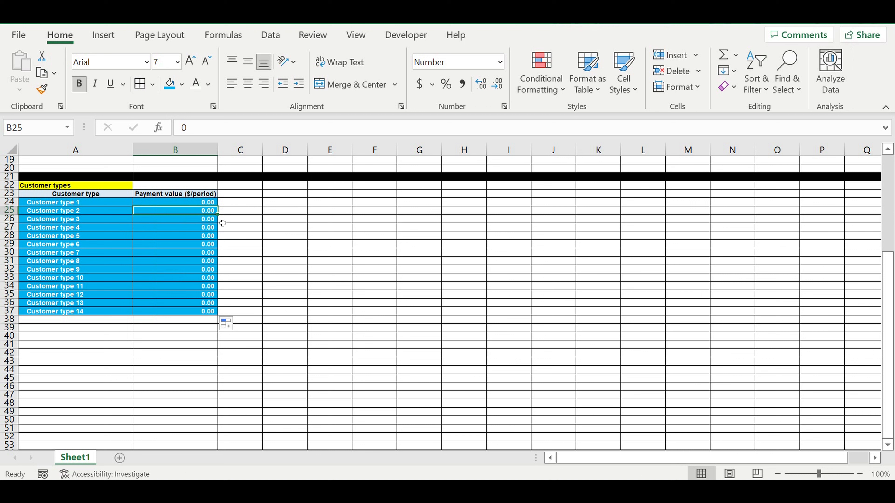
text(20)
key(Return)
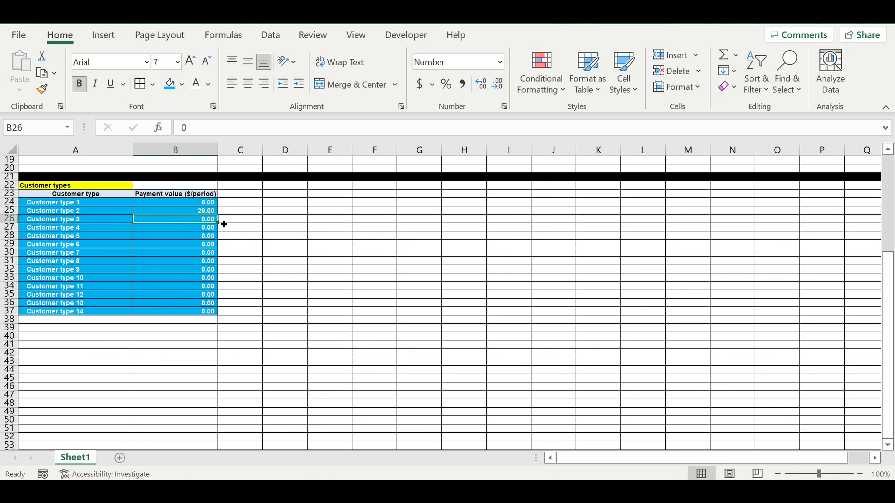
text(40)
key(Return)
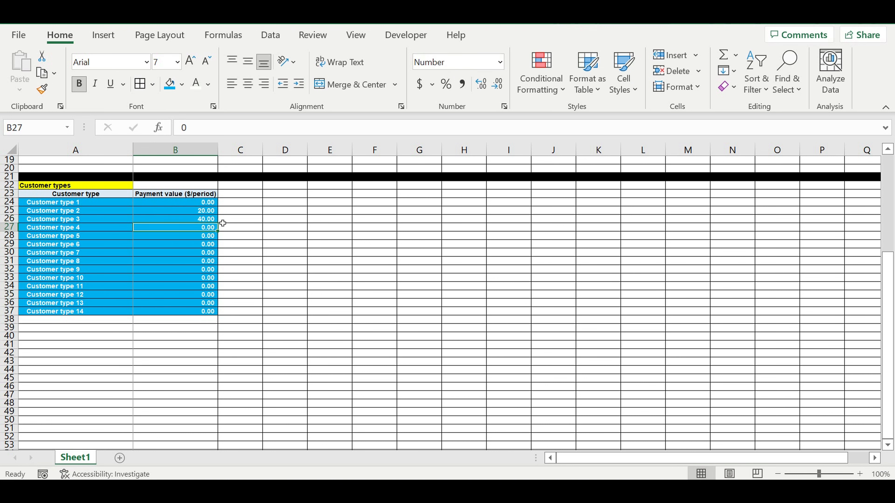
Copy the payment header into C23 and autofit column C to it.
click(210, 195)
drag(219, 196, 265, 200)
click(259, 195)
drag(266, 155, 265, 155)
double_click(266, 156)
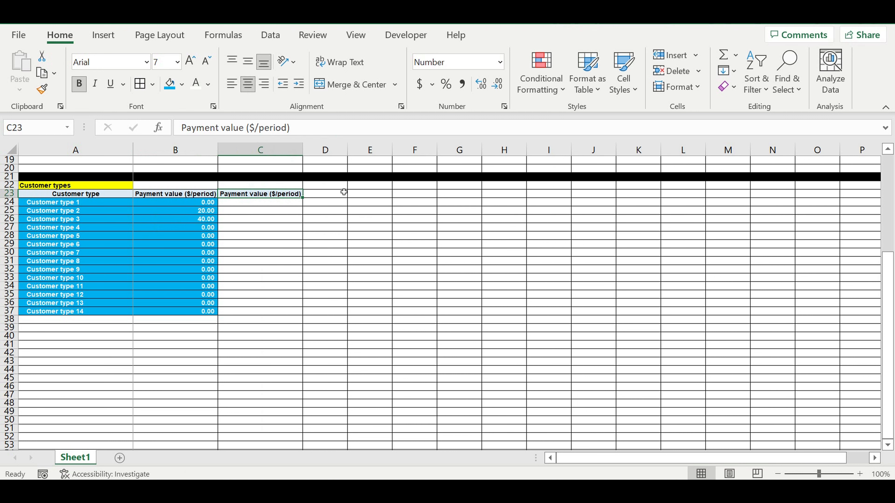
Retitle C23 'Period of payment'.
text()eriod)
key(BackSpace)
key(BackSpace)
key(BackSpace)
key(BackSpace)
key(BackSpace)
key(BackSpace)
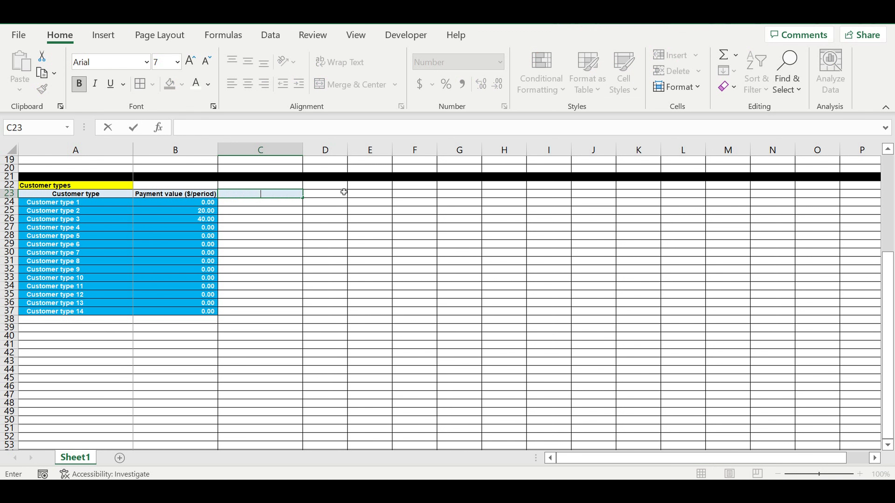
text(Period of payment)
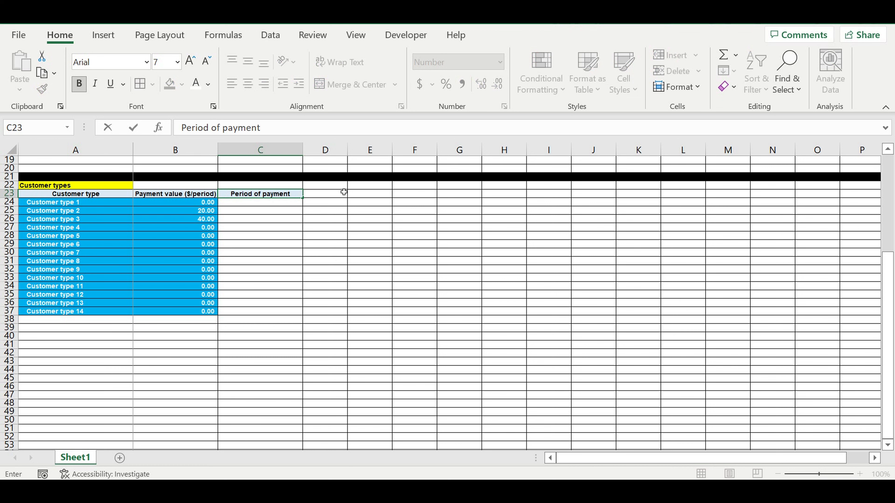
key(Return)
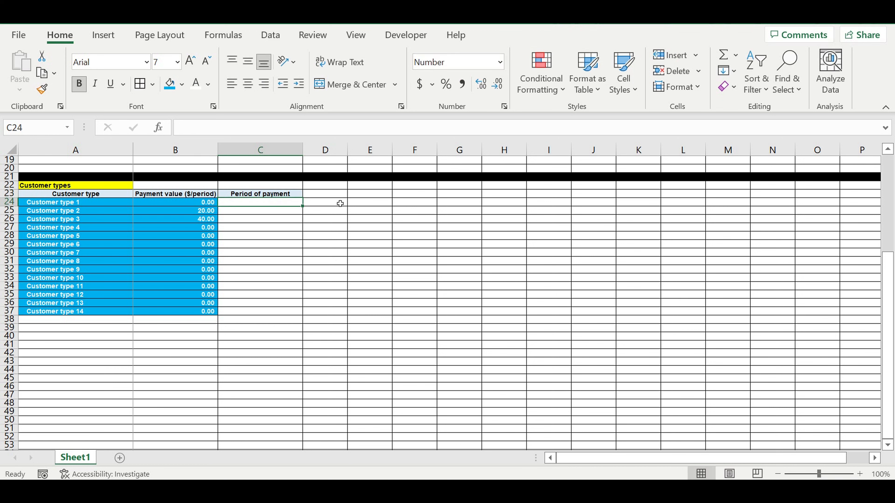
click(283, 222)
click(269, 201)
Enter periods 1, 3, 6 and 12 in C25:C28 for Customer types 2–5.
click(233, 213)
text(1)
click(253, 231)
click(286, 218)
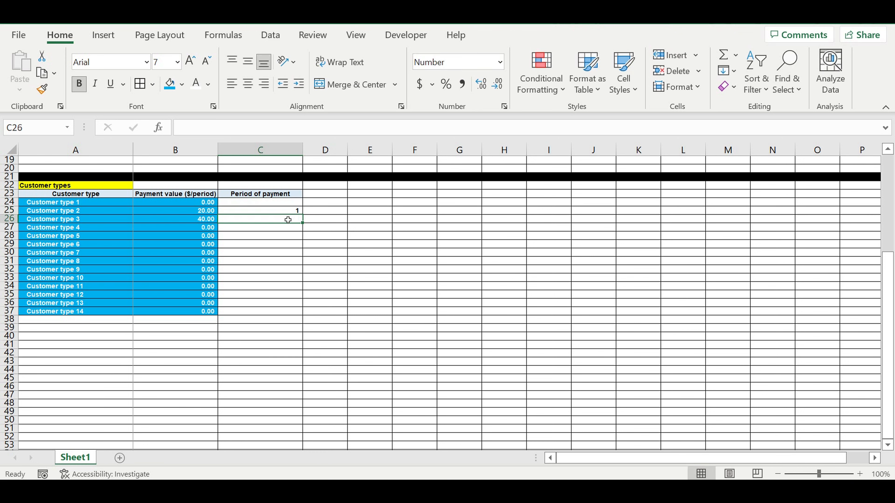
text(3)
click(285, 236)
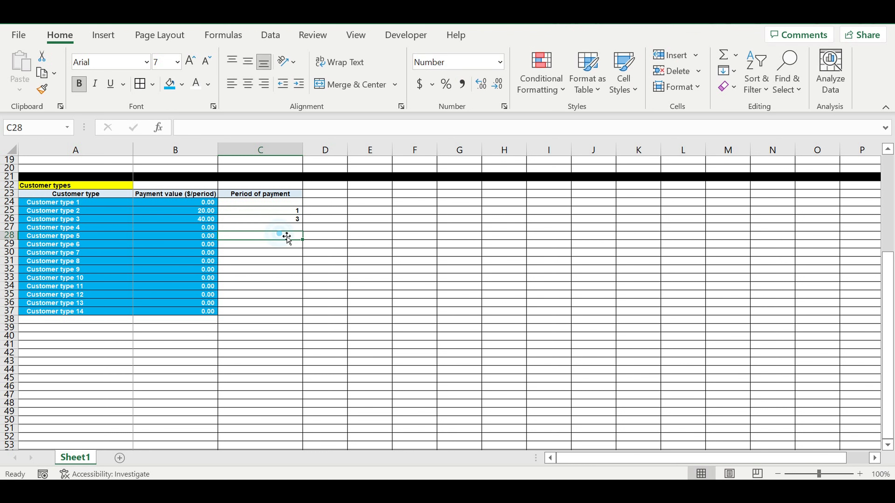
click(295, 228)
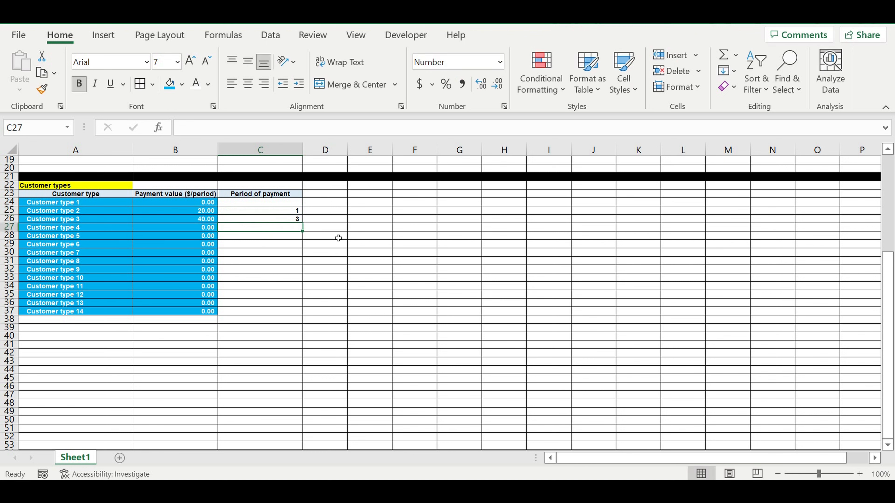
text(6)
click(289, 240)
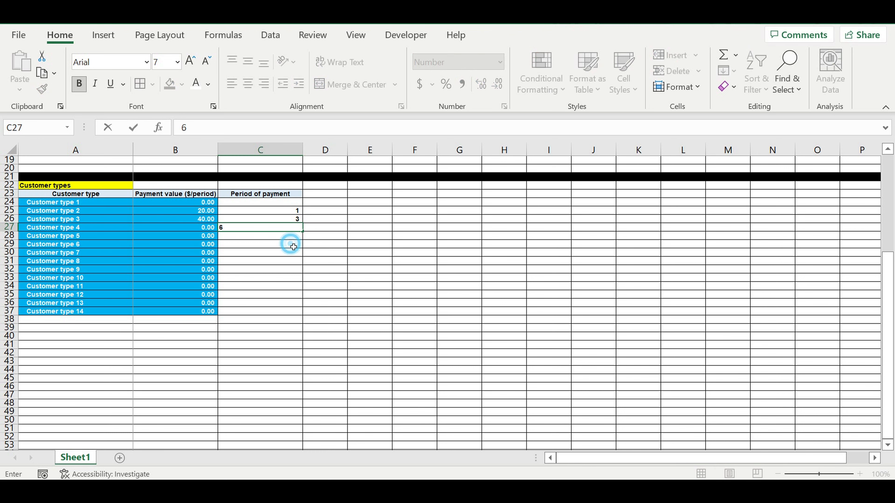
text(12)
click(285, 254)
Copy the 1, 3, 6, 12 pattern and paste it into C29 and C33.
click(291, 213)
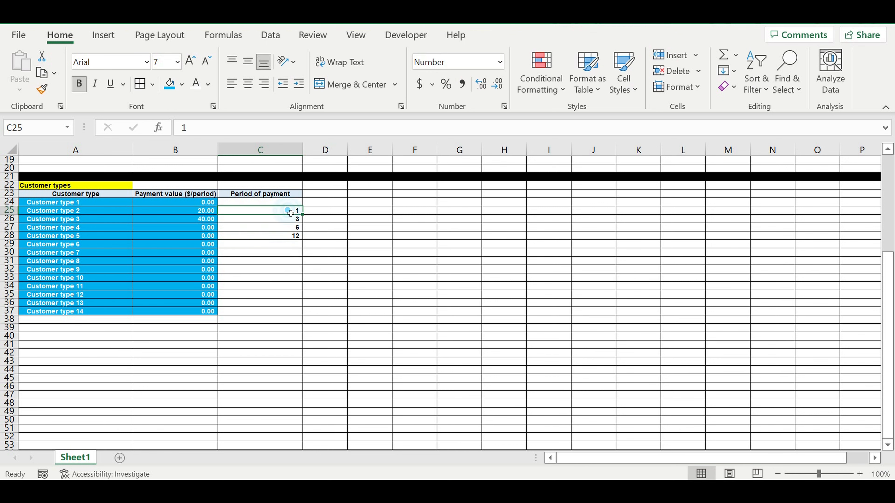
drag(289, 221, 288, 240)
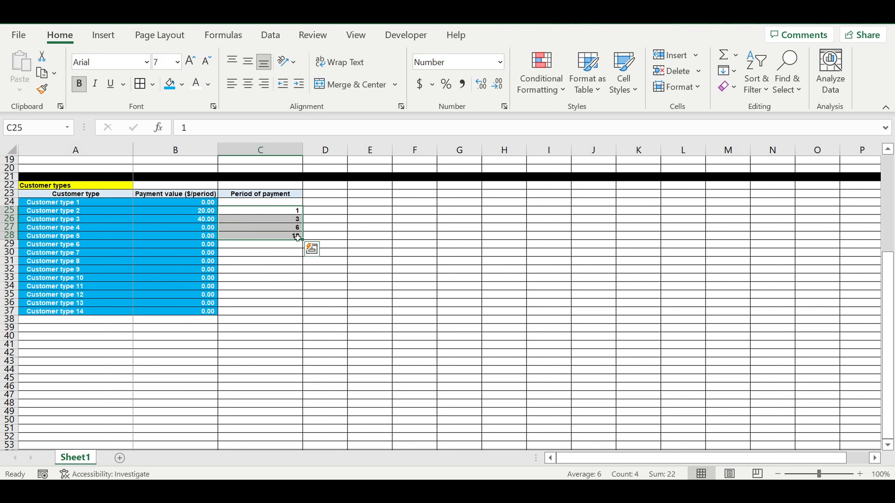
key(ctrl+c)
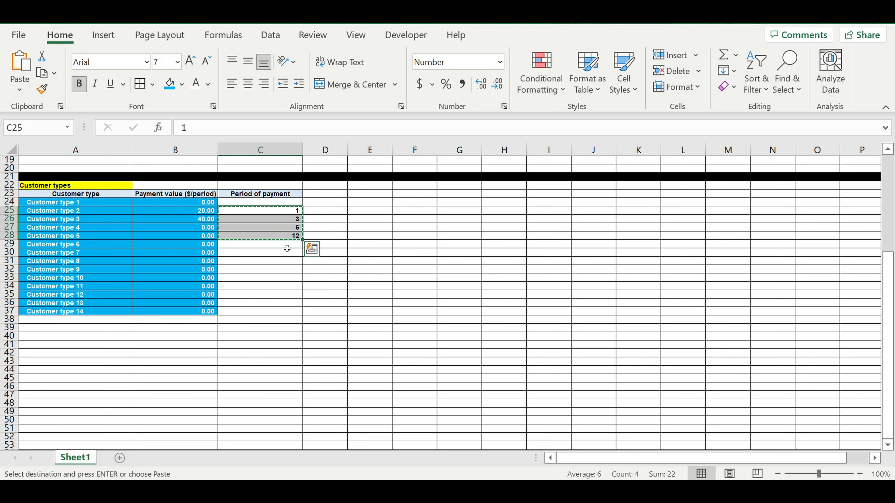
click(285, 245)
key(ctrl+v)
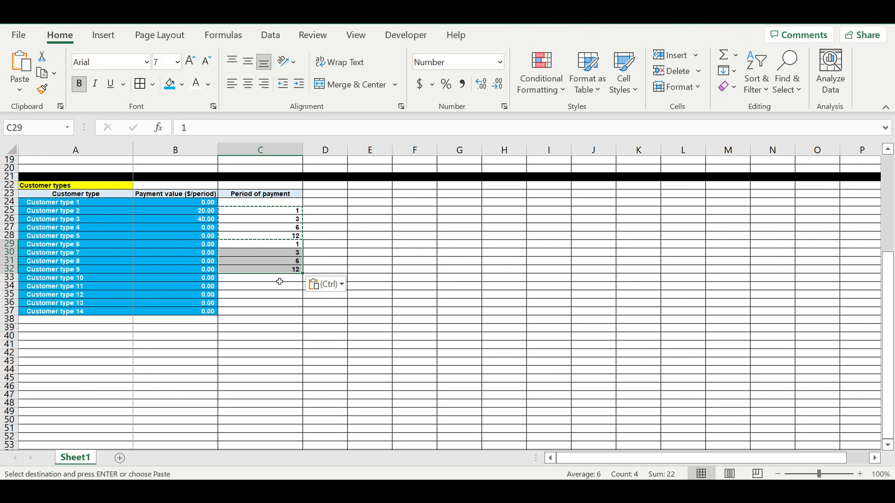
click(280, 281)
key(ctrl+v)
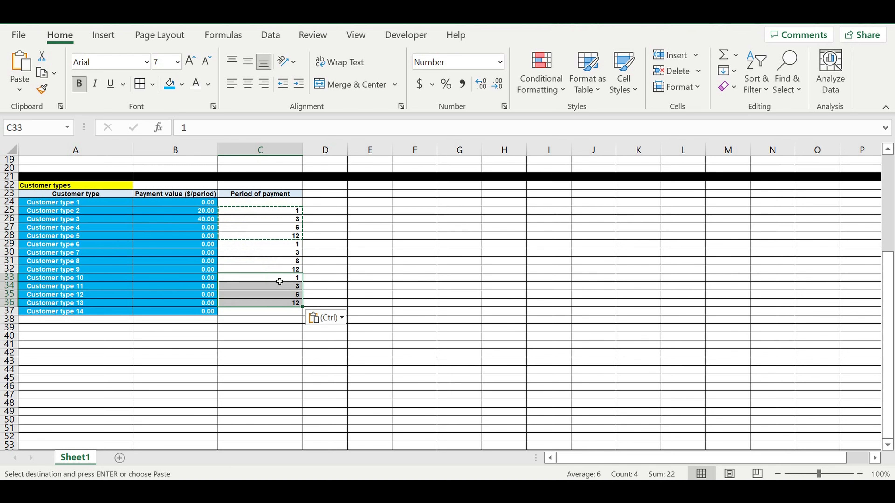
Give Customer type 1 a period of 1 in C24 and select C24:C36.
click(250, 317)
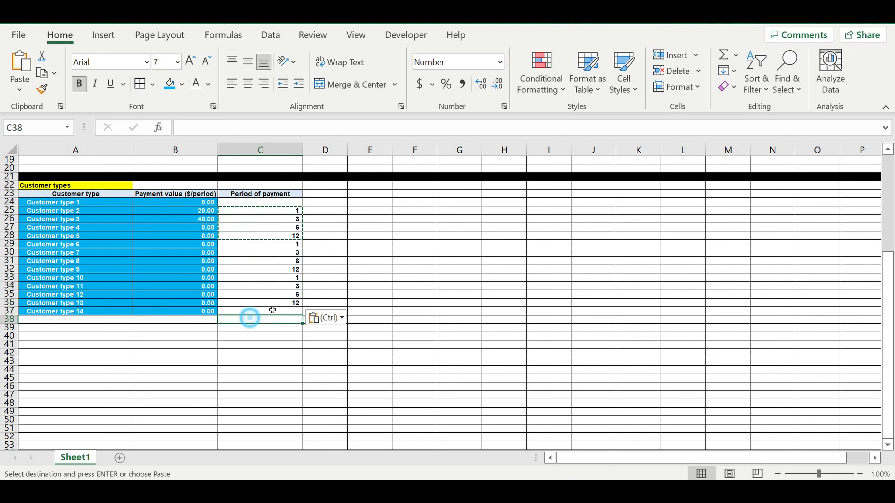
click(290, 203)
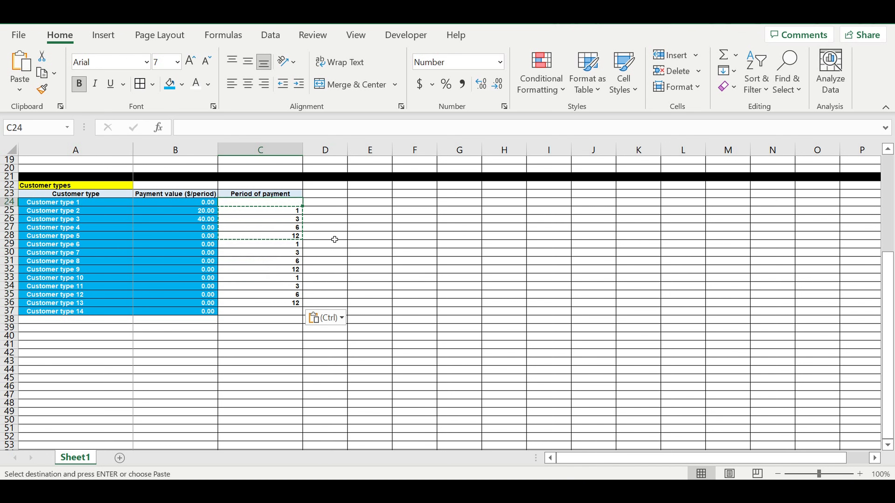
key(Return)
click(340, 220)
drag(280, 203, 278, 303)
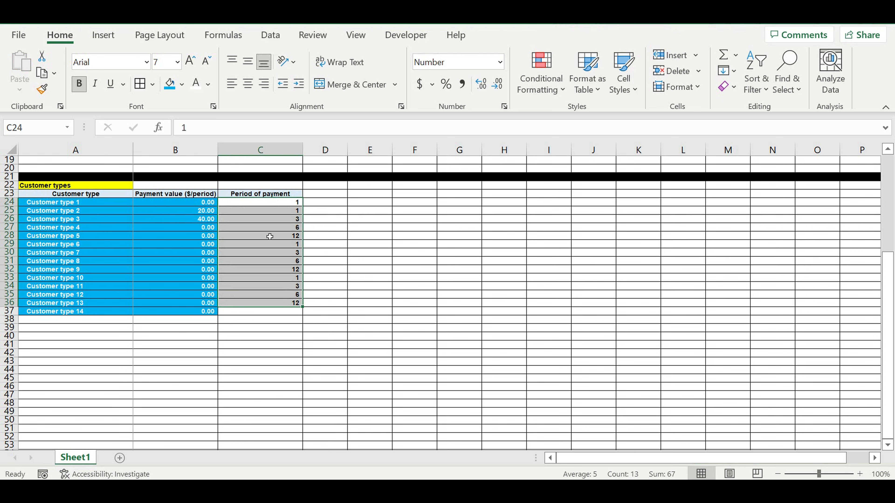
Fill the period values in C24:C36 blue.
click(172, 86)
click(346, 251)
click(273, 237)
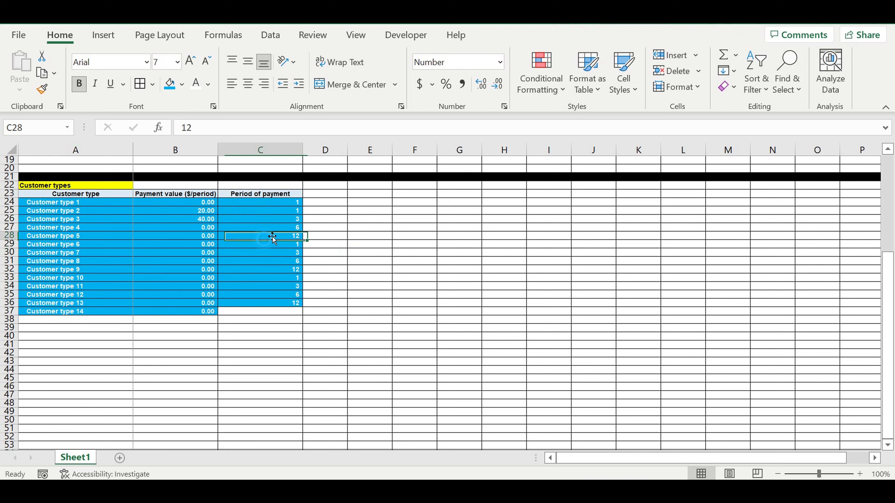
click(279, 219)
Clear the Customer type 14 row and fill row 37 black.
click(251, 312)
drag(303, 315, 56, 311)
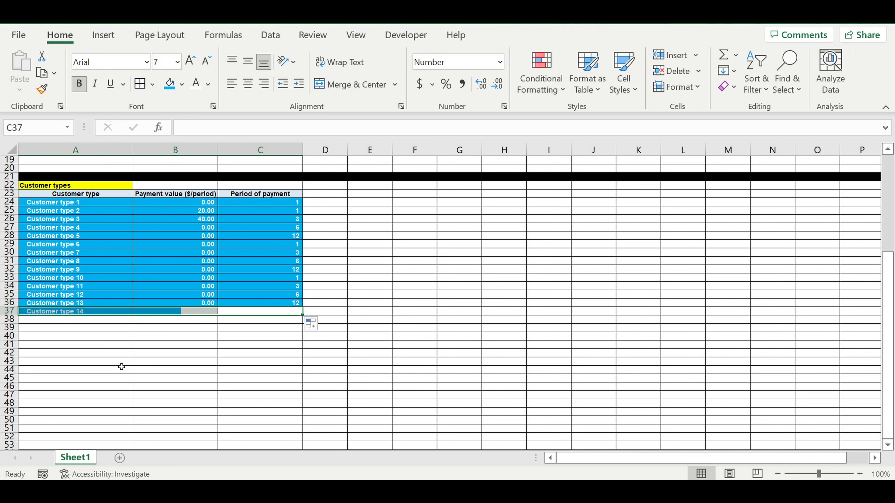
click(113, 344)
click(9, 311)
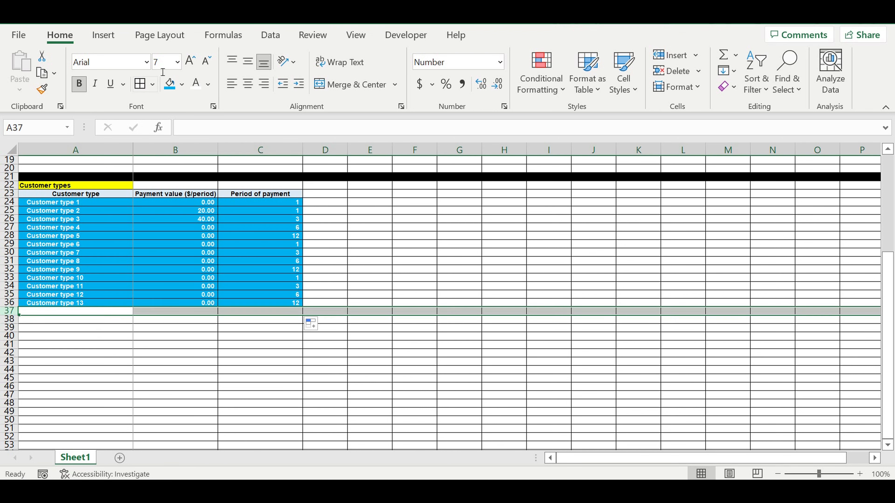
click(182, 85)
click(183, 121)
click(386, 285)
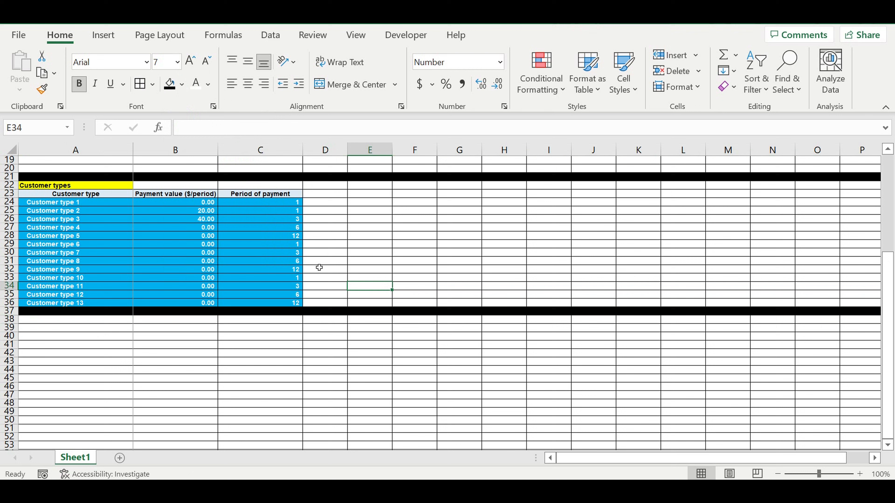
click(197, 212)
Enter payment values 80 and 120 for customer types 4 and 5.
click(197, 219)
click(197, 228)
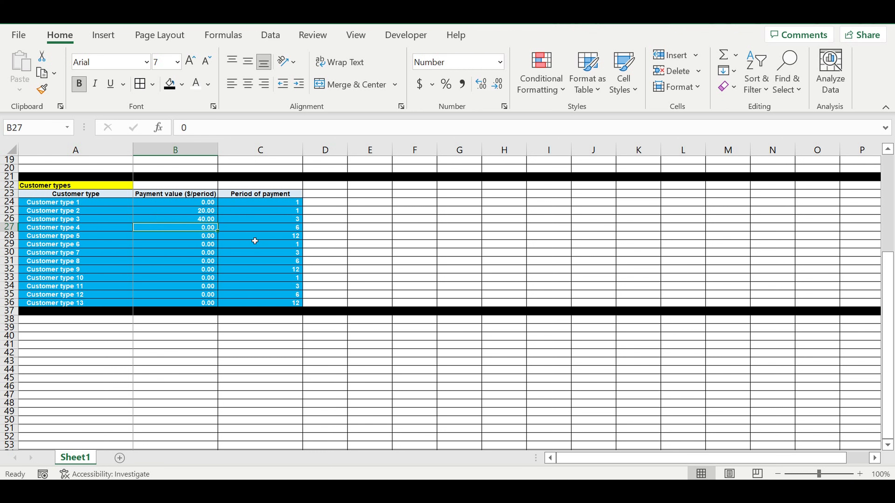
text(80)
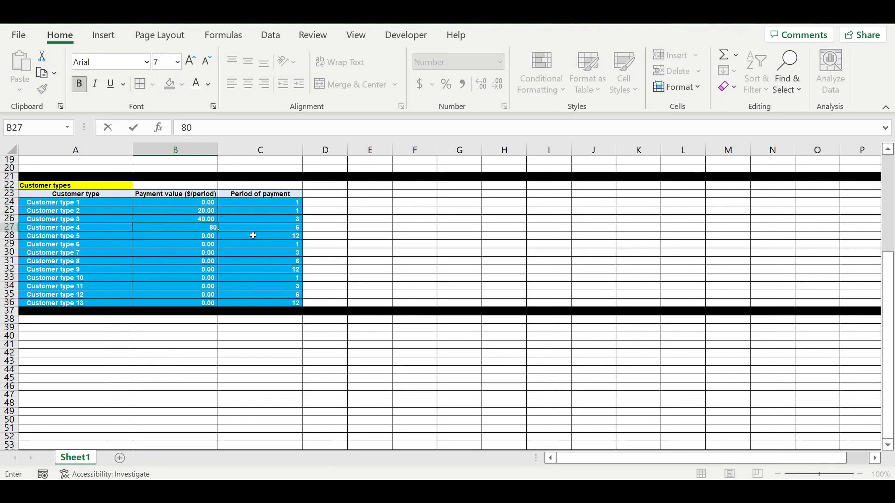
click(199, 238)
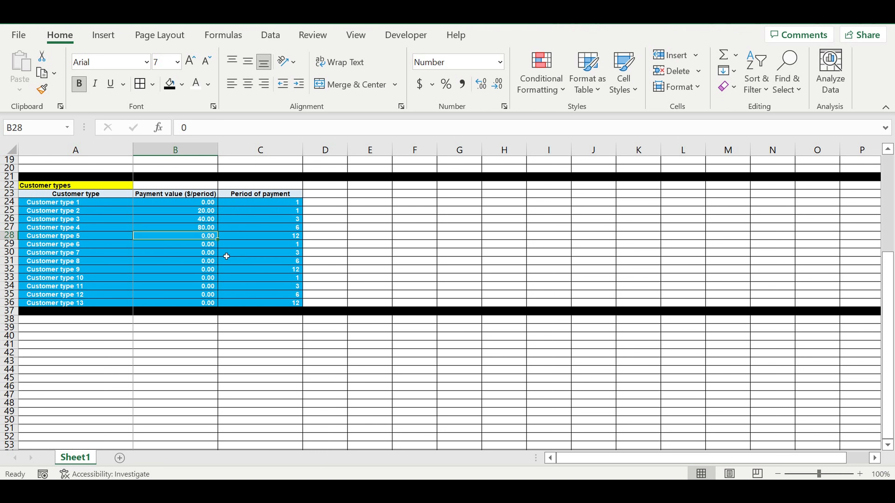
text(120)
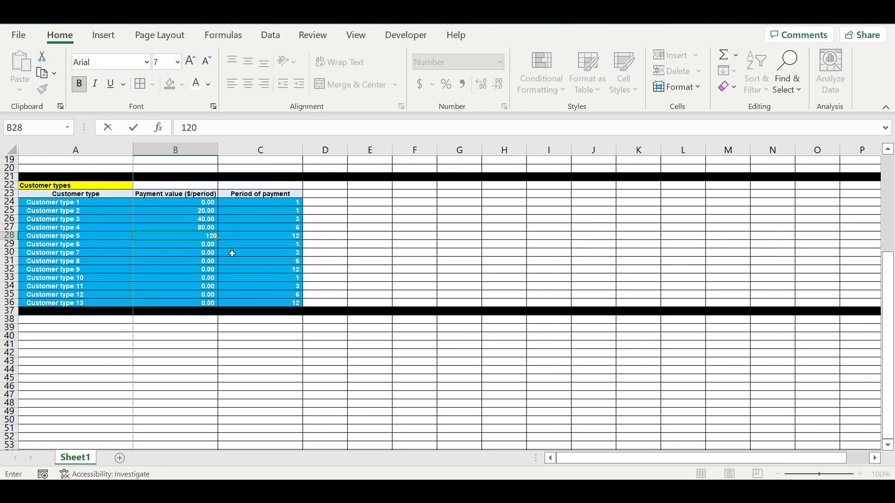
click(232, 253)
Copy the 20, 40, 80, 120 payments of types 2–5 into types 6–9 and 10–13.
click(193, 211)
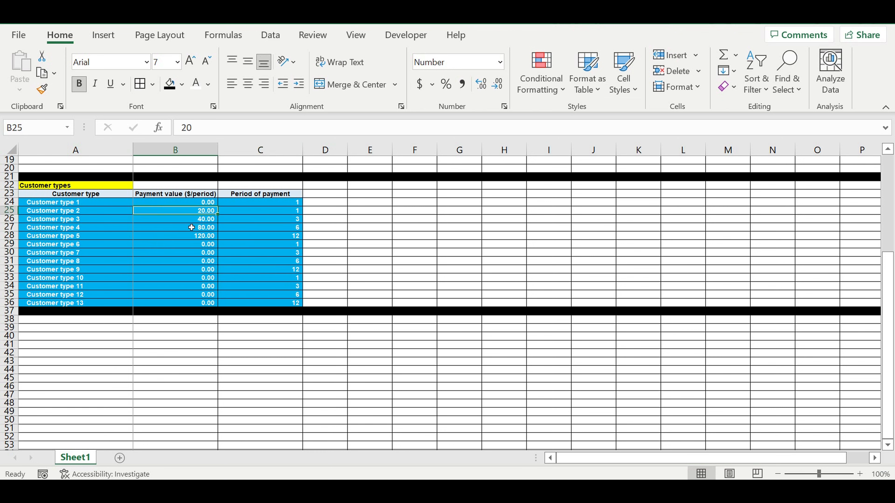
drag(191, 227, 190, 238)
key(ctrl+c)
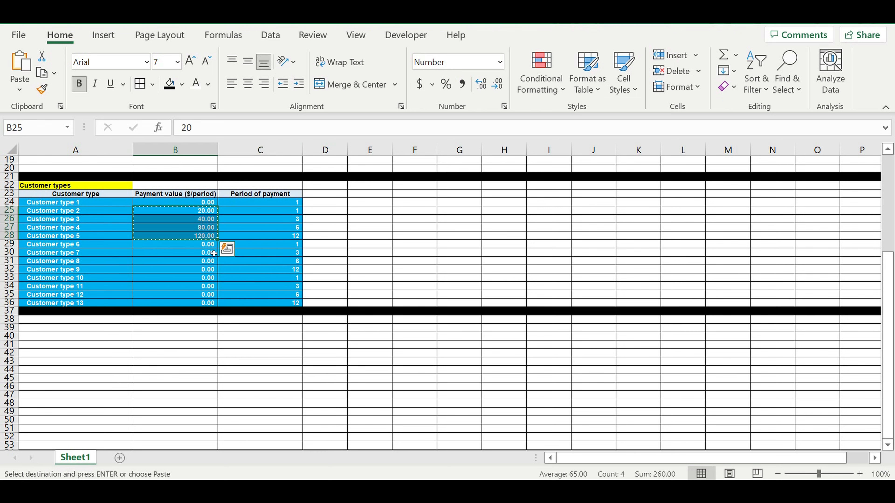
click(208, 244)
key(ctrl+v)
click(202, 281)
key(ctrl+v)
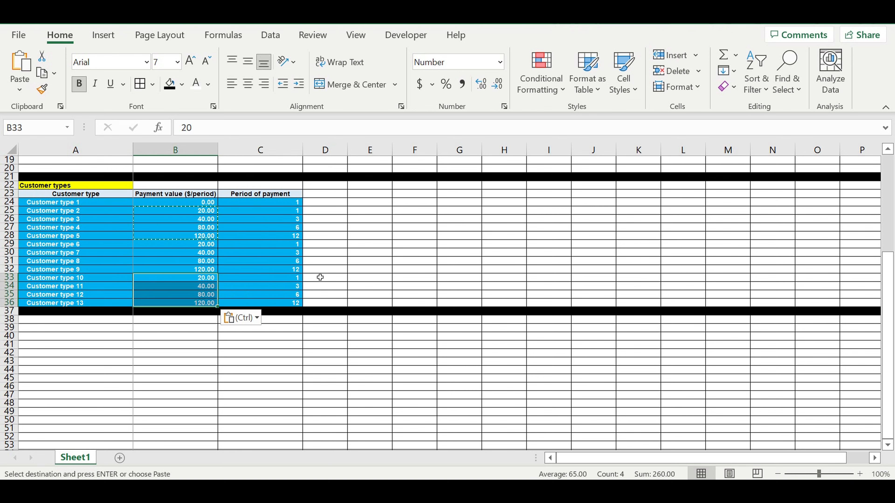
click(388, 271)
Check customer types 2 and 3's payment values against their payment periods.
click(196, 211)
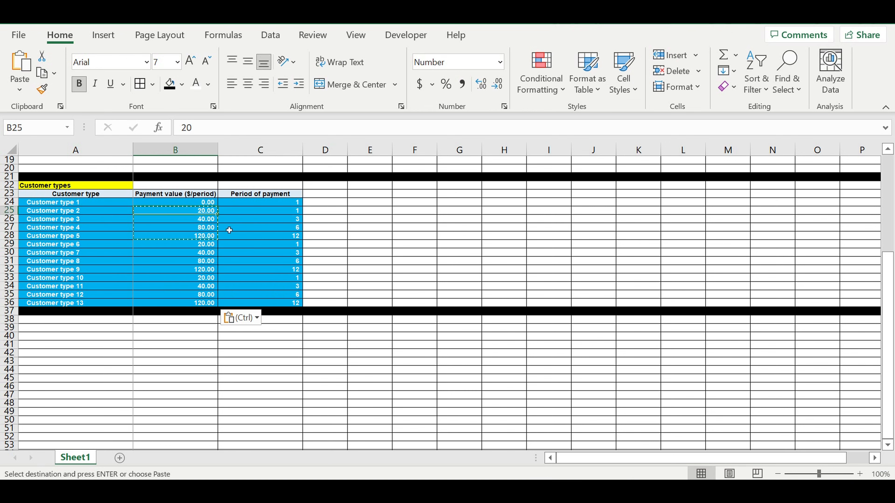
click(45, 211)
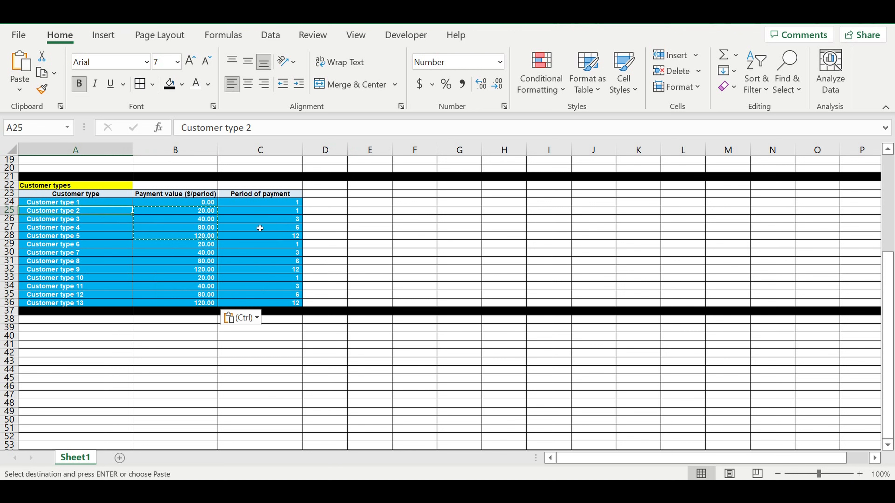
click(267, 214)
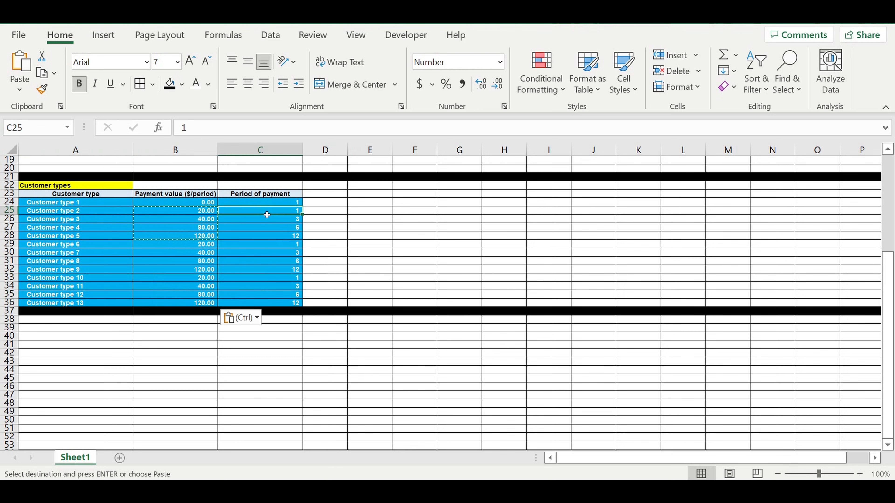
click(194, 216)
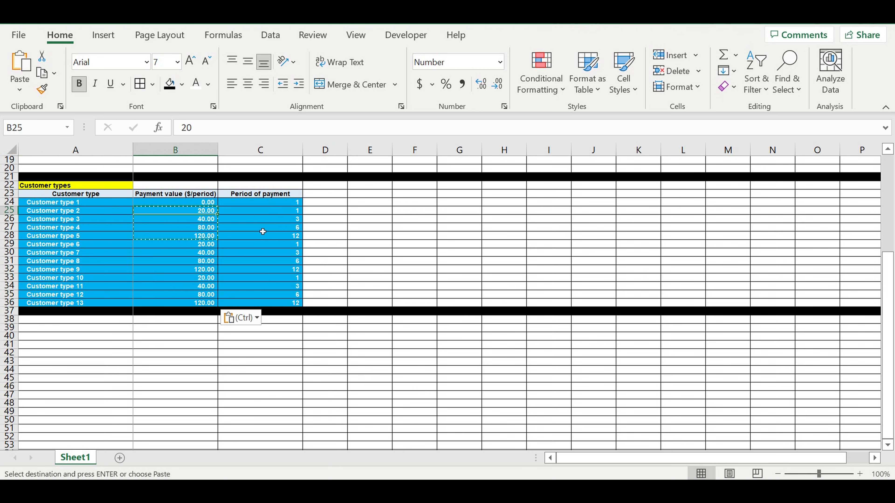
click(60, 218)
click(290, 221)
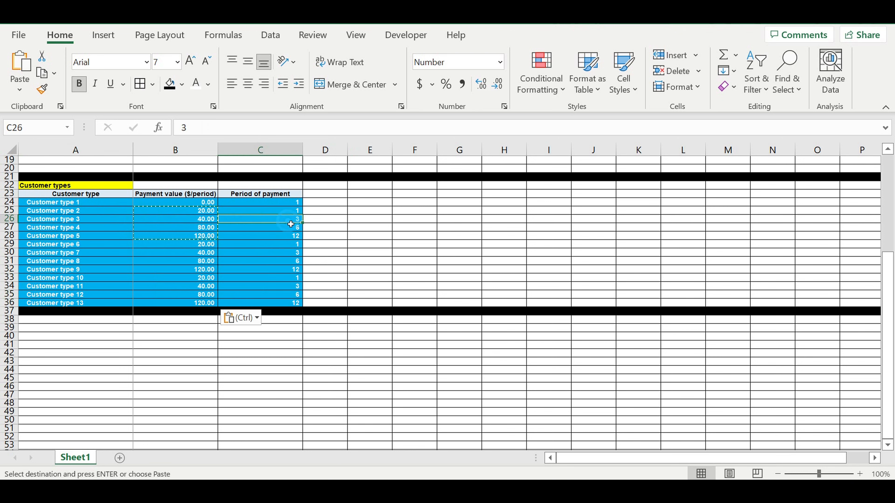
click(187, 221)
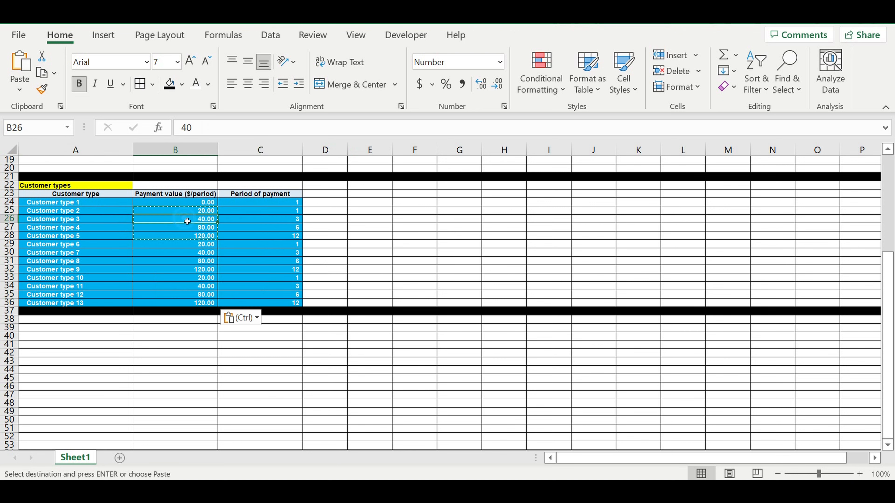
Check customer types 4 and 5's payment values against their payment periods.
click(152, 230)
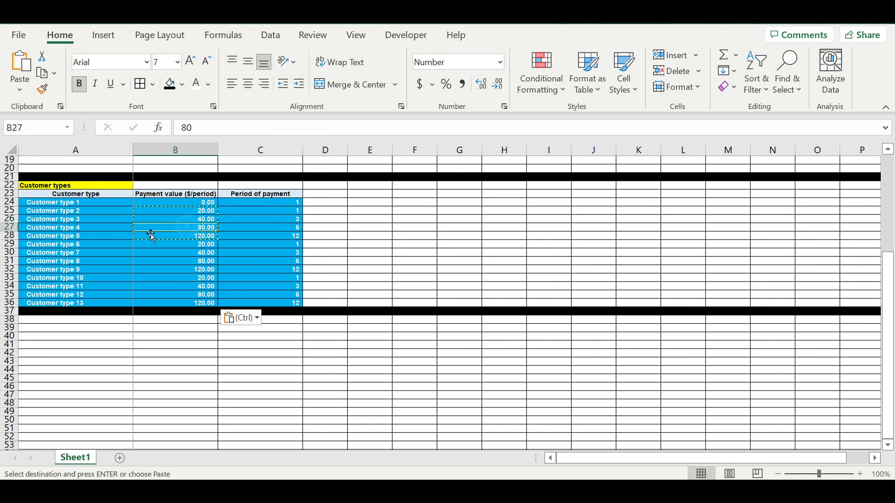
click(91, 231)
click(194, 230)
click(277, 229)
click(208, 236)
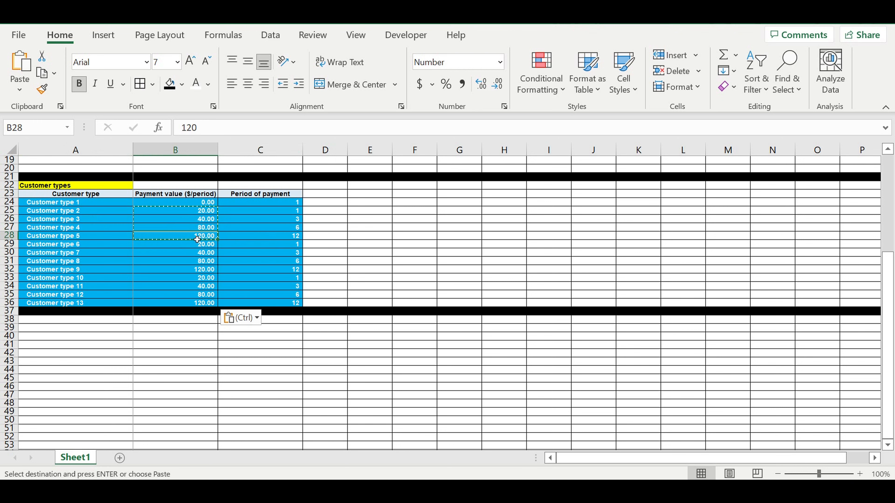
click(288, 238)
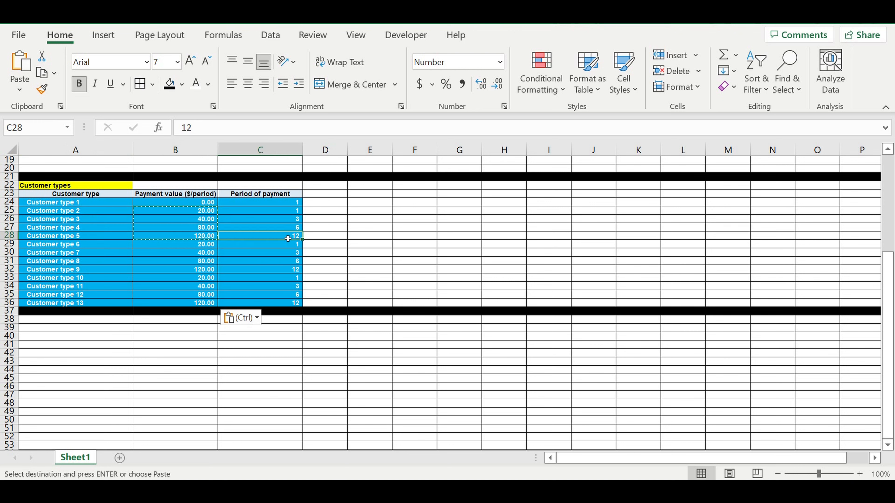
click(297, 196)
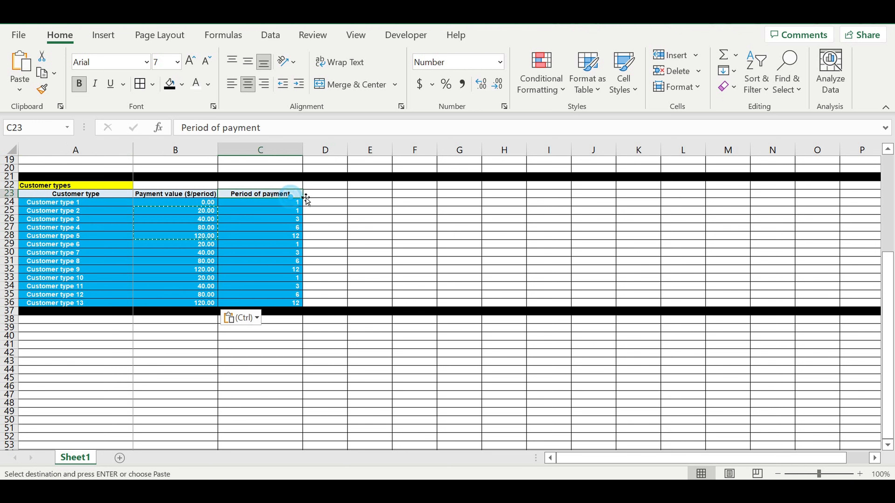
Copy the styled header into D23, retitle it 'Life cycle' and widen column D.
drag(303, 199, 352, 201)
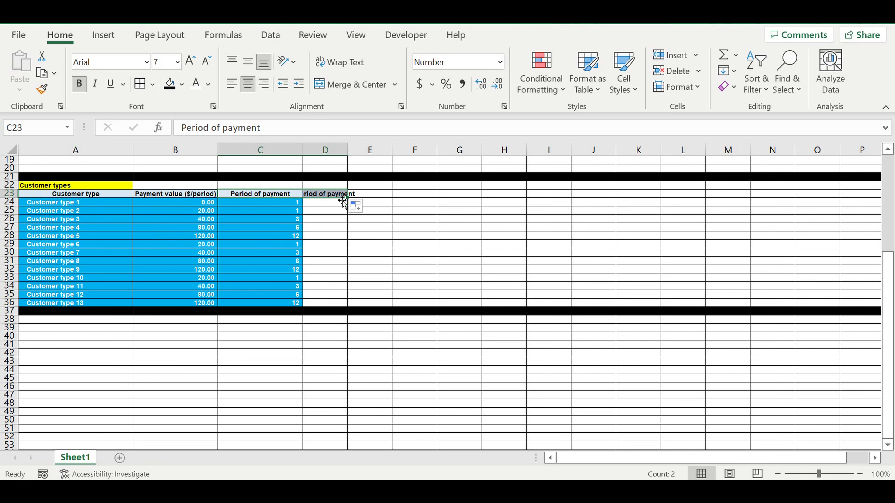
click(338, 196)
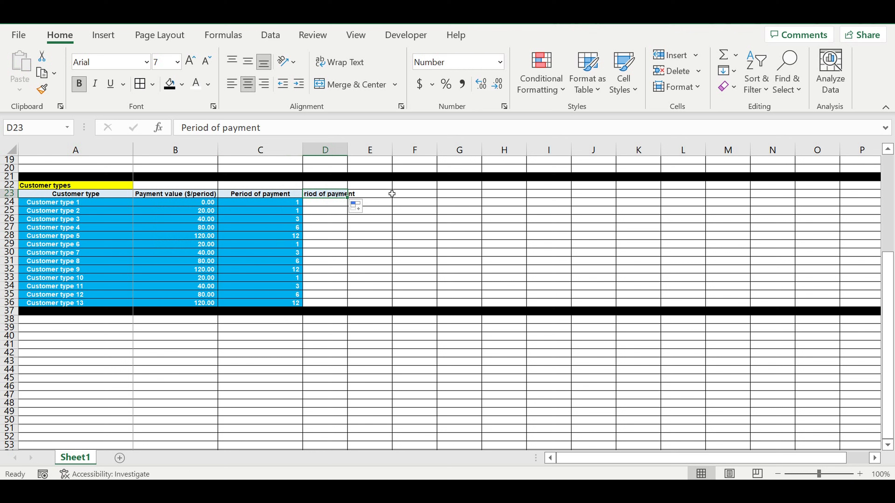
text(Life )
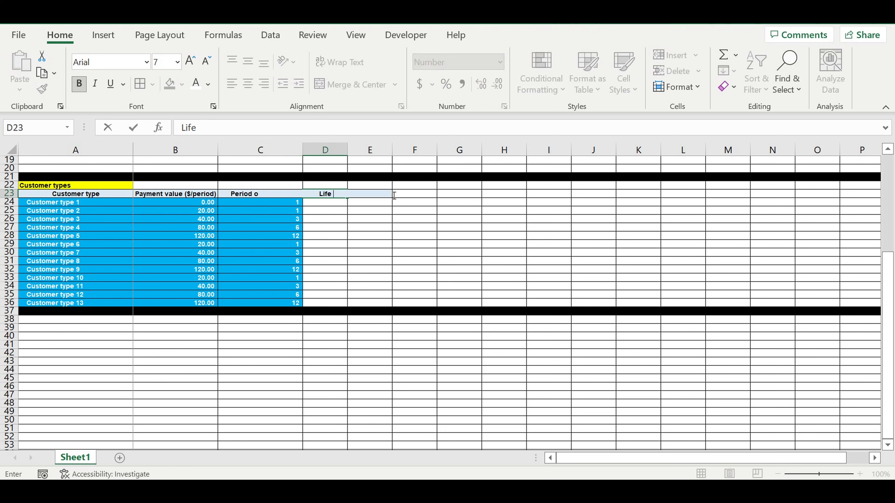
text(cycle)
key(Return)
click(348, 150)
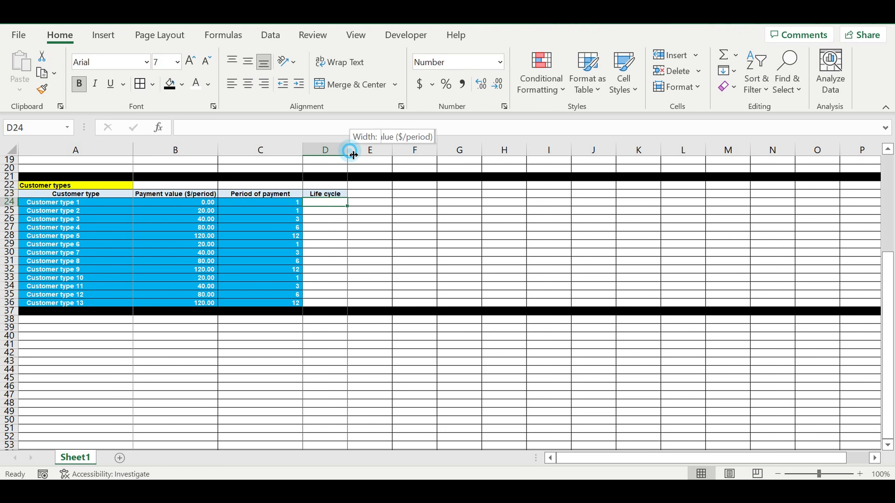
drag(340, 148, 348, 152)
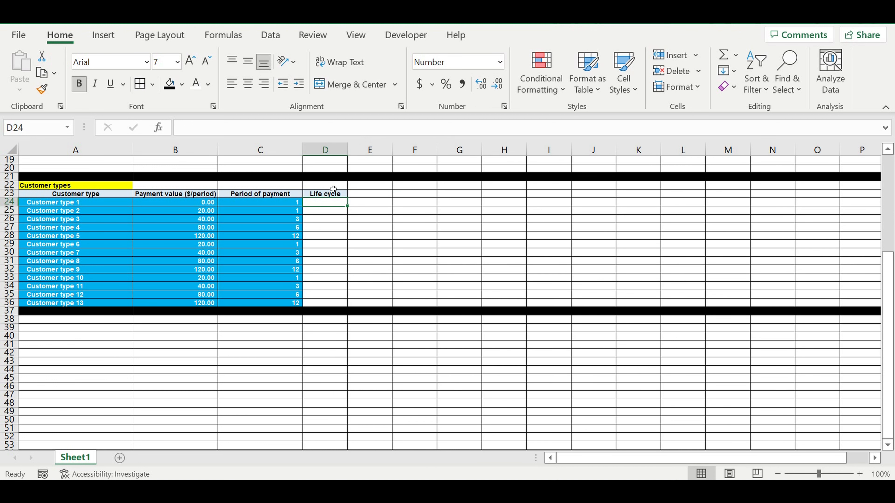
Enter 0 in D24 with white text, light blue fill and centred alignment.
text(0)
click(366, 217)
click(339, 202)
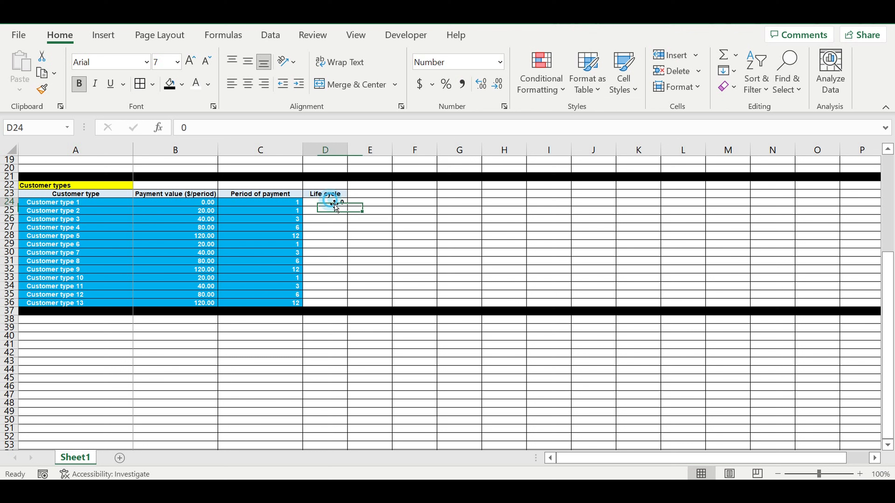
click(248, 84)
click(196, 84)
click(181, 84)
click(248, 211)
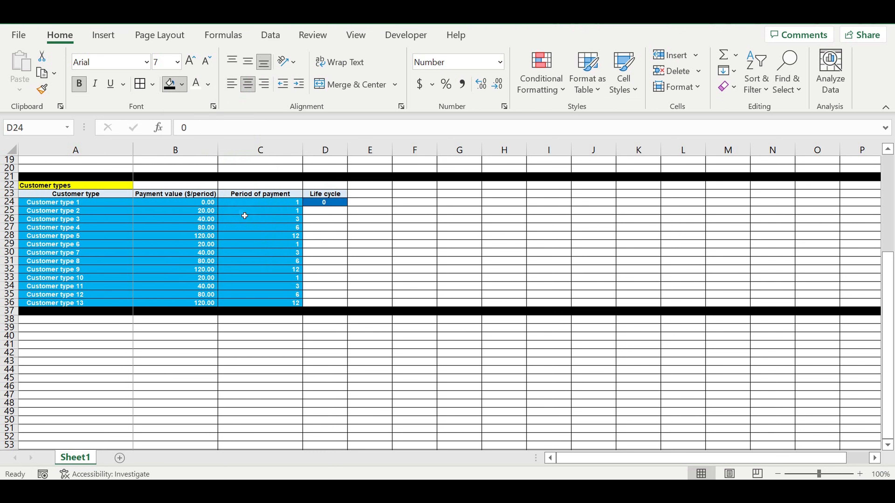
click(354, 229)
click(333, 204)
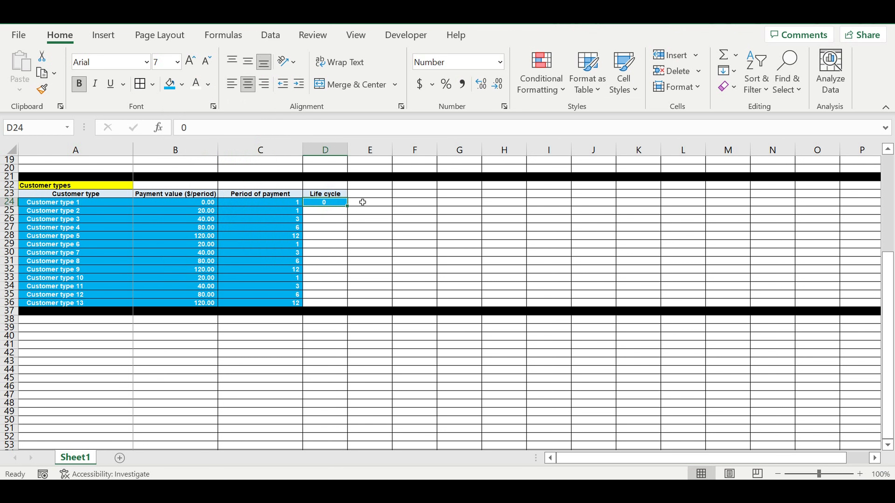
Fill D24's 0 and styling down to D36 and right-align the values.
click(373, 212)
click(331, 212)
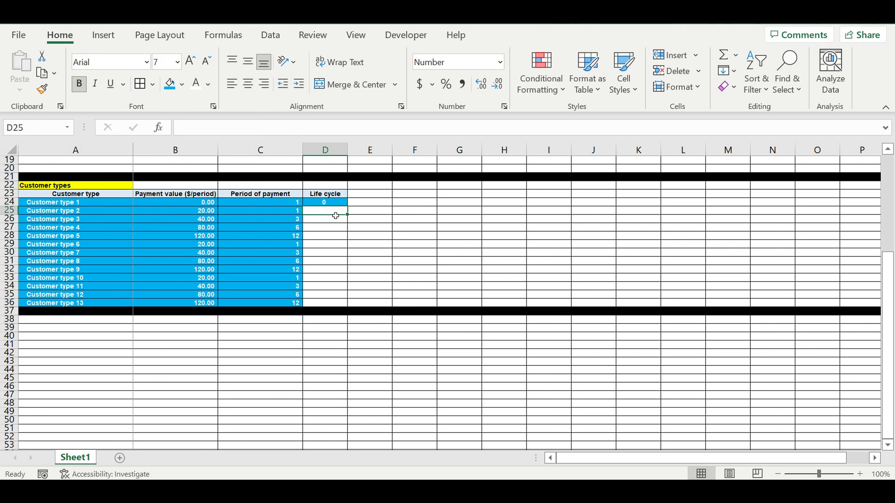
click(65, 212)
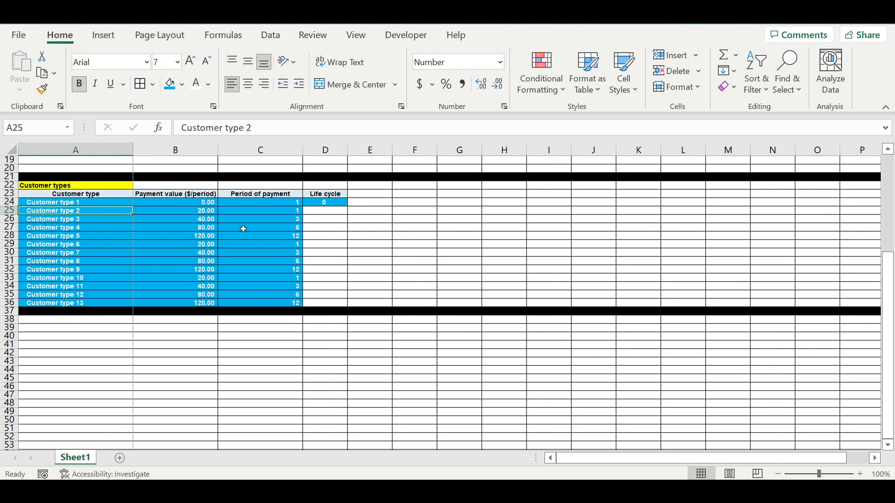
click(338, 200)
drag(349, 207, 348, 308)
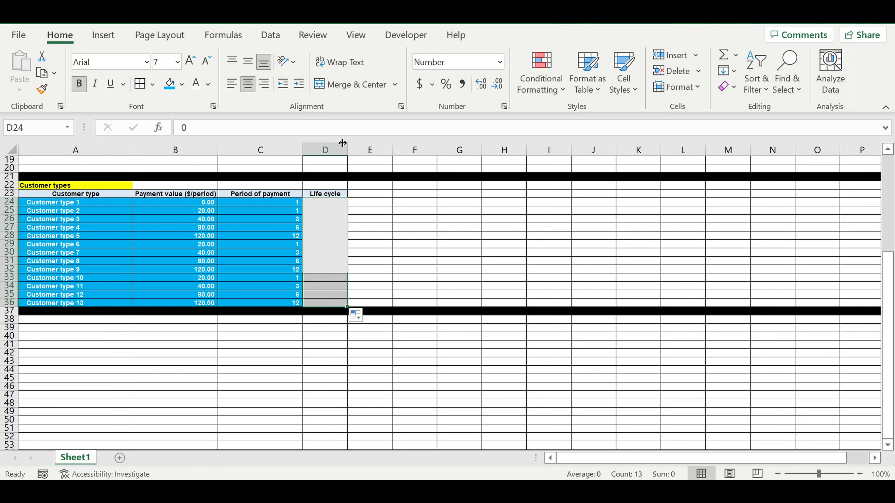
click(263, 84)
click(419, 227)
click(341, 204)
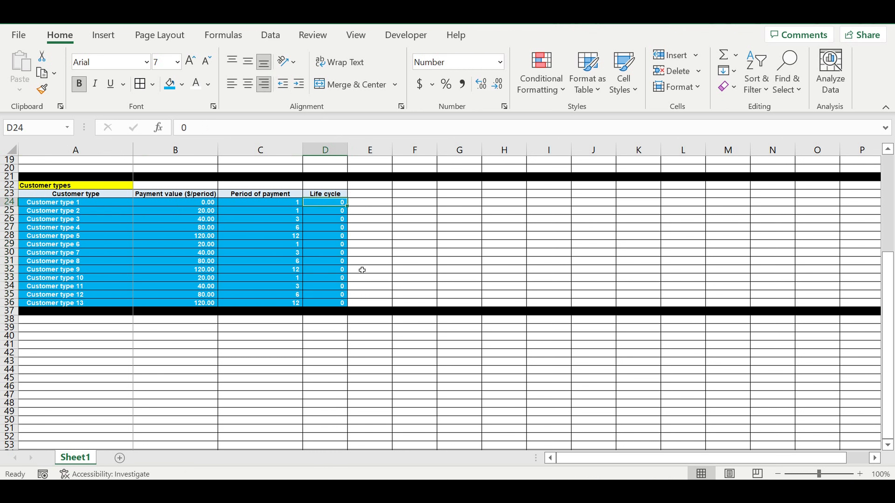
Rename the header to 'Life cycle (months)' and autofit column D.
click(203, 214)
click(327, 185)
click(331, 194)
click(233, 128)
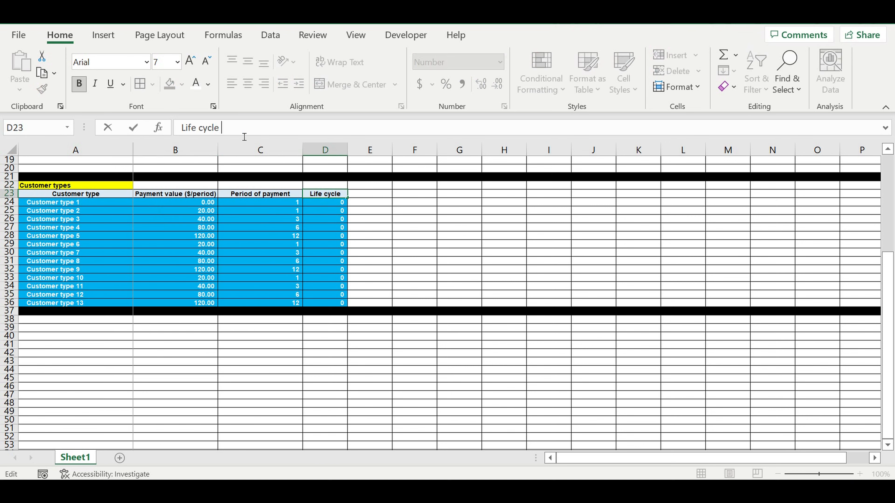
text((months))
key(Return)
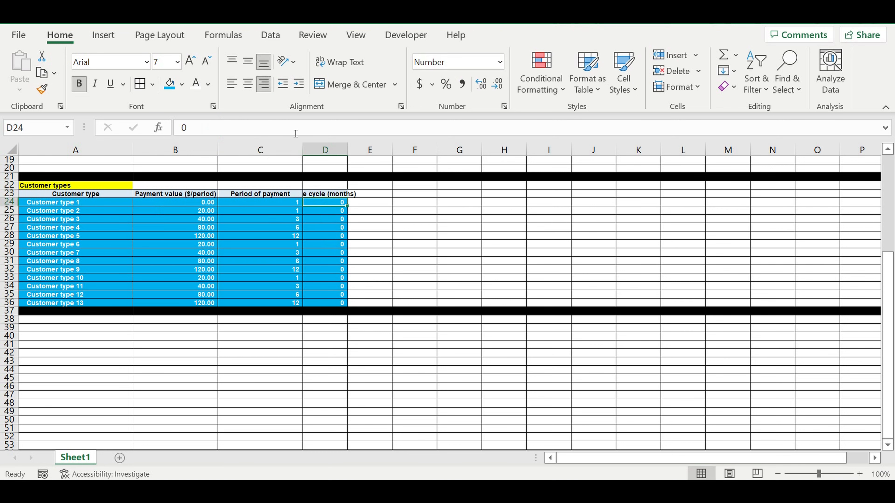
double_click(351, 153)
click(426, 215)
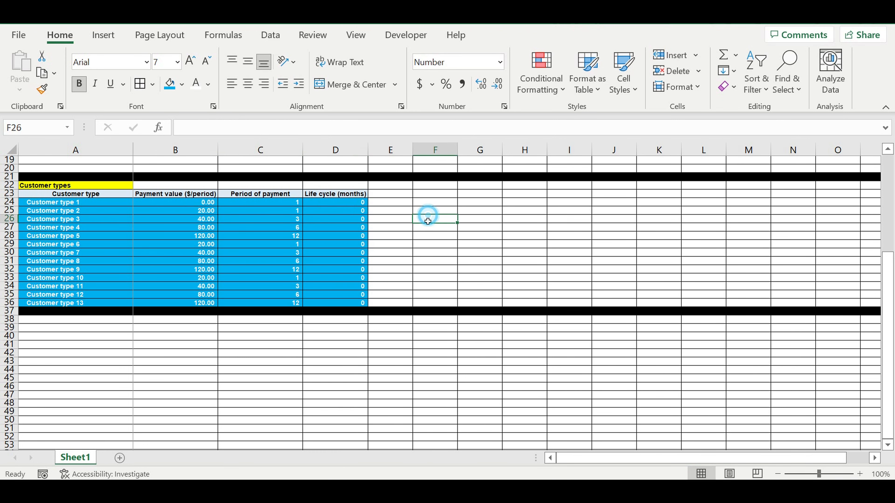
Enter a 6-month life cycle for customer types 2 through 5.
click(340, 205)
click(355, 214)
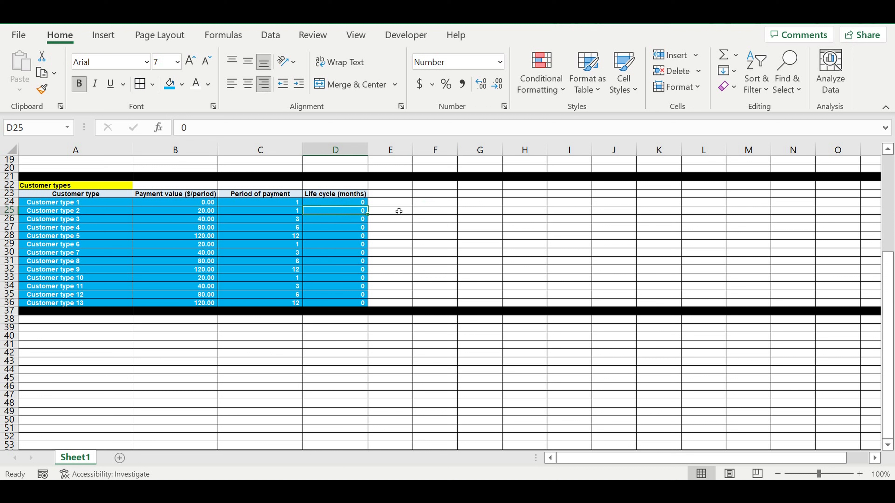
text(6)
click(354, 223)
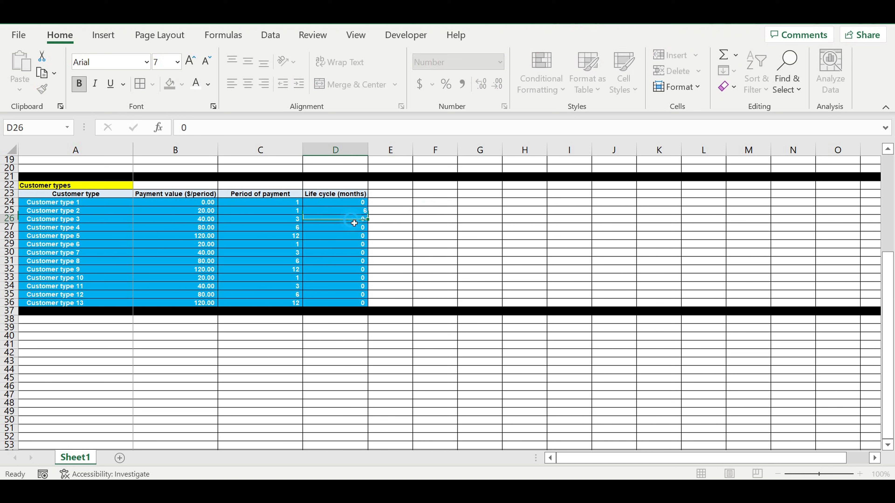
text(6)
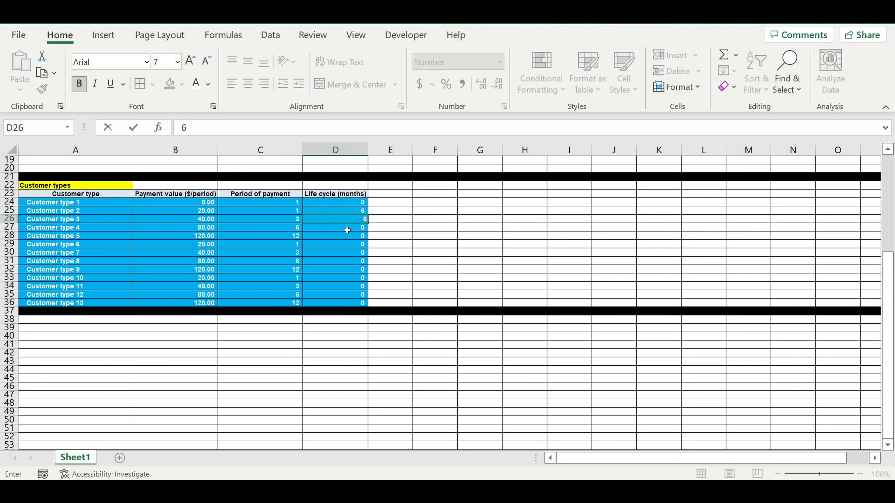
click(347, 230)
text(6)
click(433, 237)
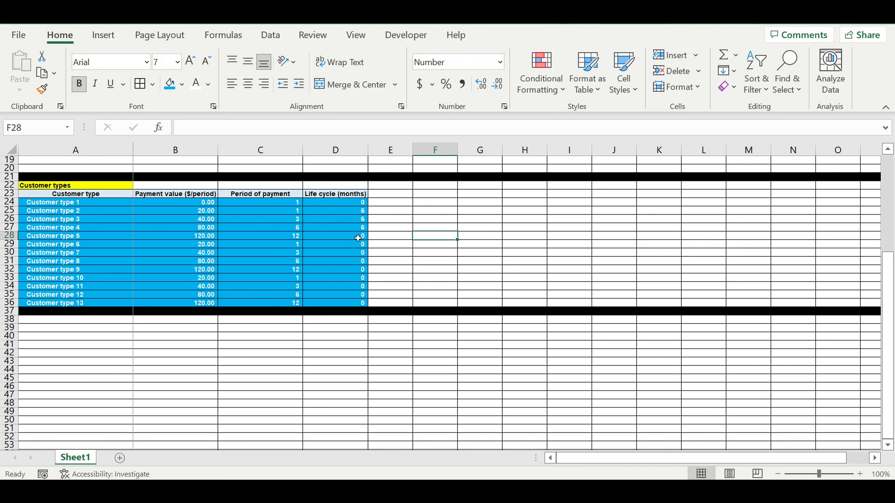
click(357, 238)
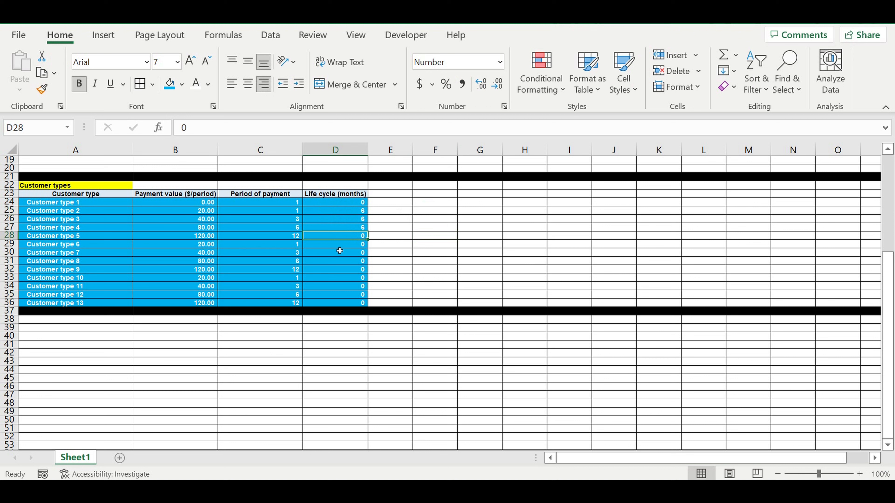
text(6)
click(405, 246)
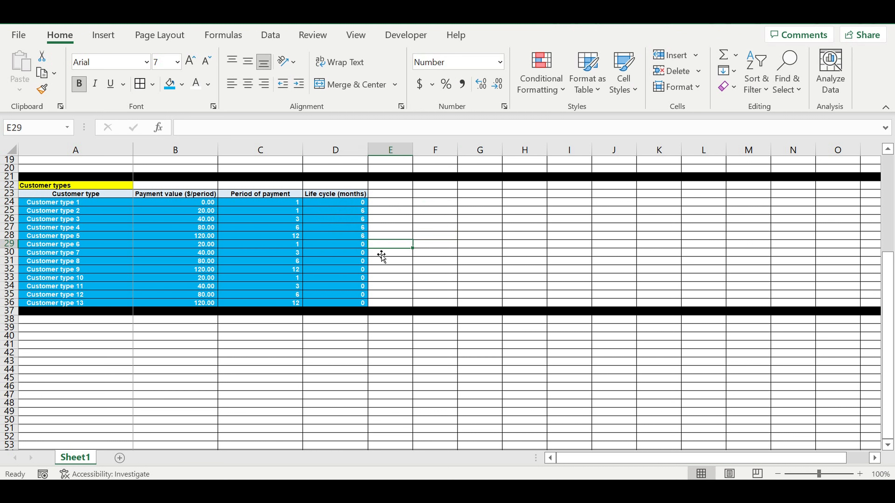
Enter 24 months for customer type 6 and fill it down through type 9.
key(Left)
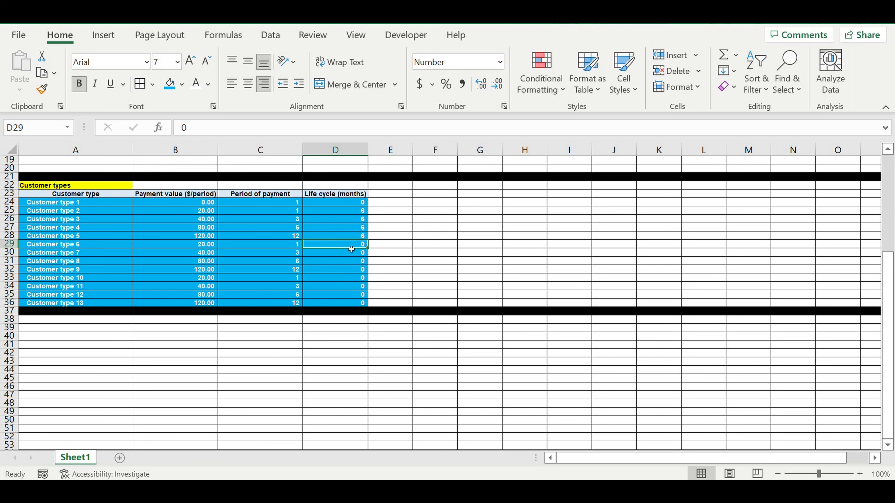
text(24)
key(Return)
click(366, 246)
drag(371, 253, 368, 273)
Enter 36 months for customer type 10 and fill it down through type 13.
click(355, 279)
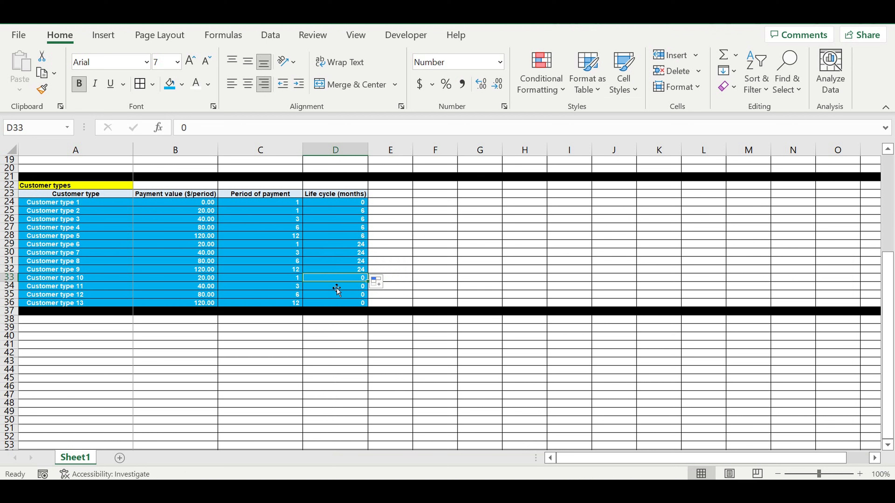
text(36)
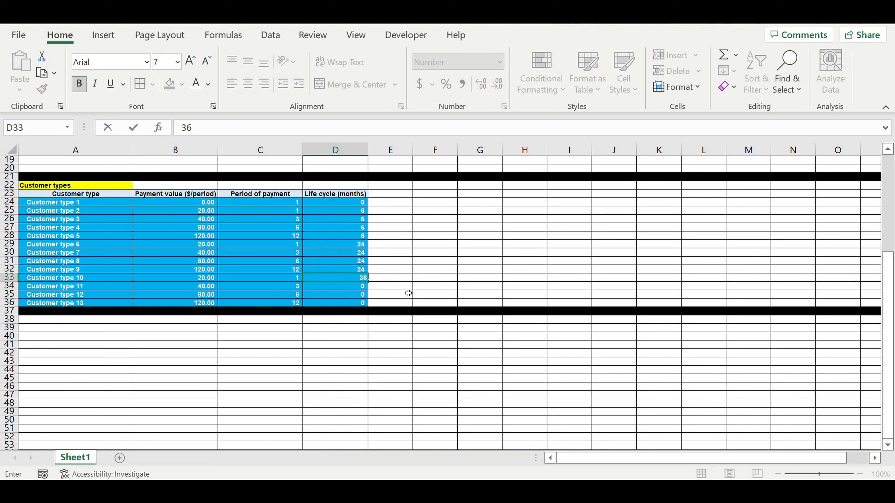
key(ctrl+Return)
drag(369, 286, 369, 306)
click(412, 279)
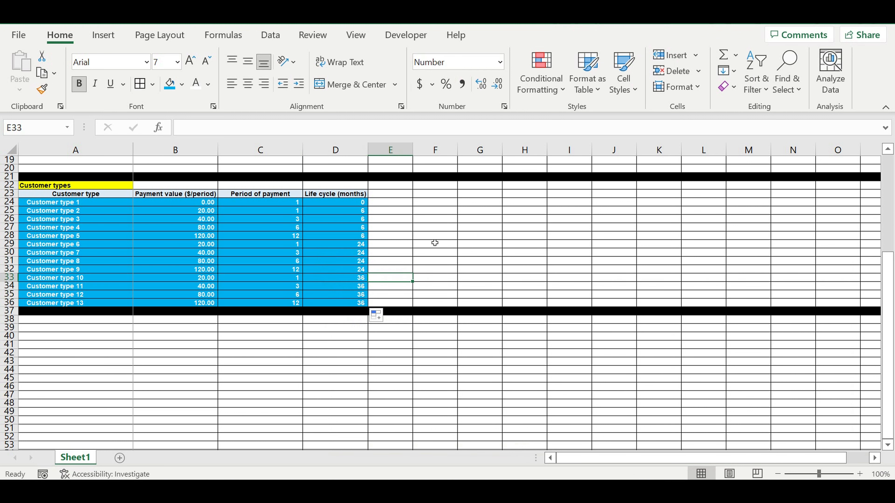
click(426, 238)
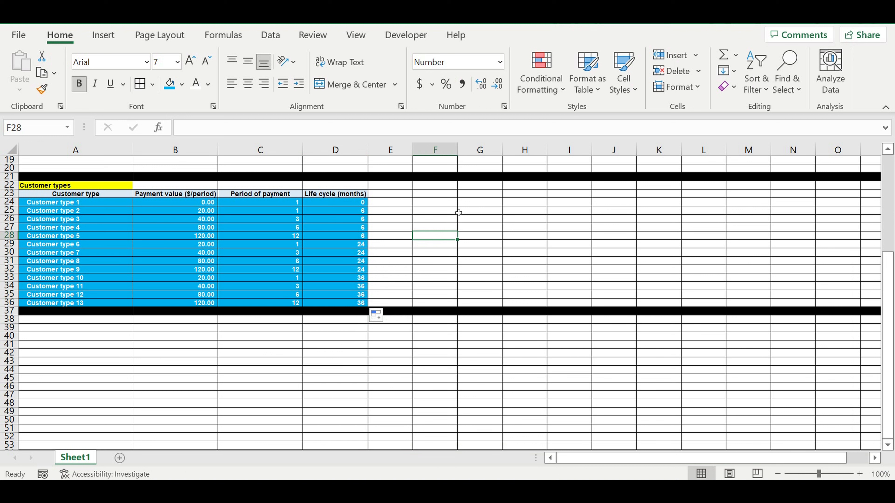
click(348, 195)
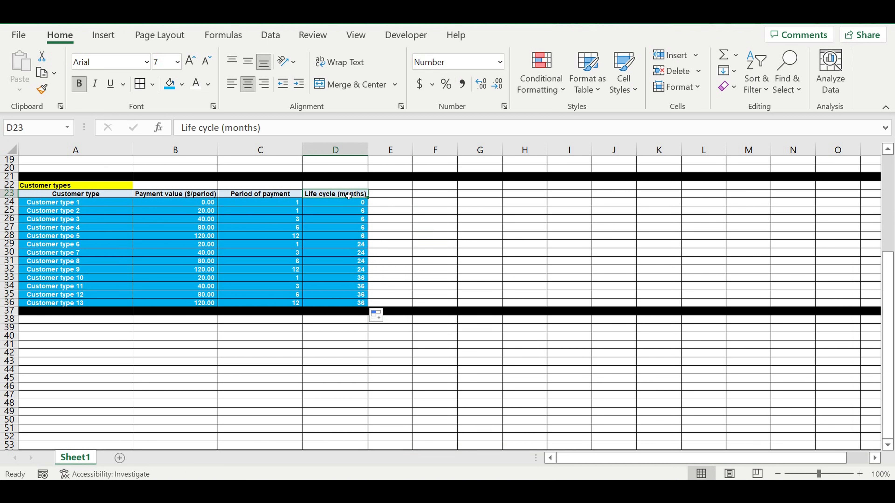
Copy the header into E23, retitle it 'COEFF for payments' and autofit column E.
click(398, 221)
click(363, 196)
drag(369, 200, 406, 200)
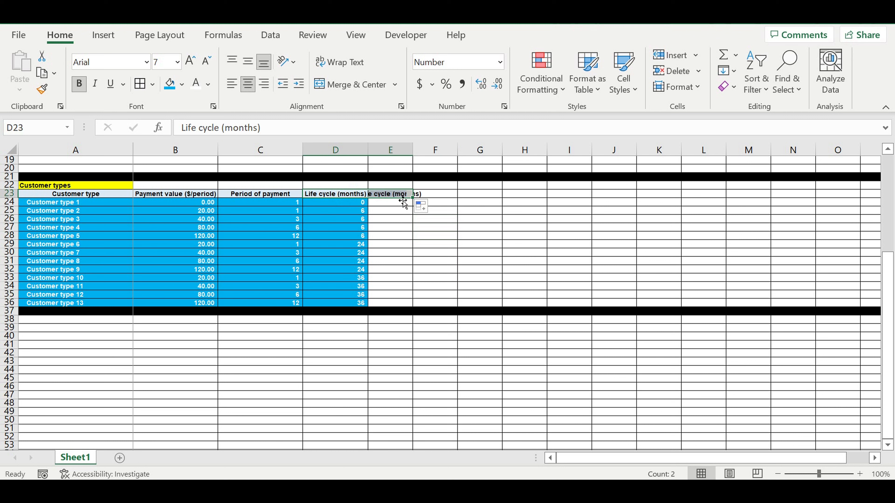
click(404, 199)
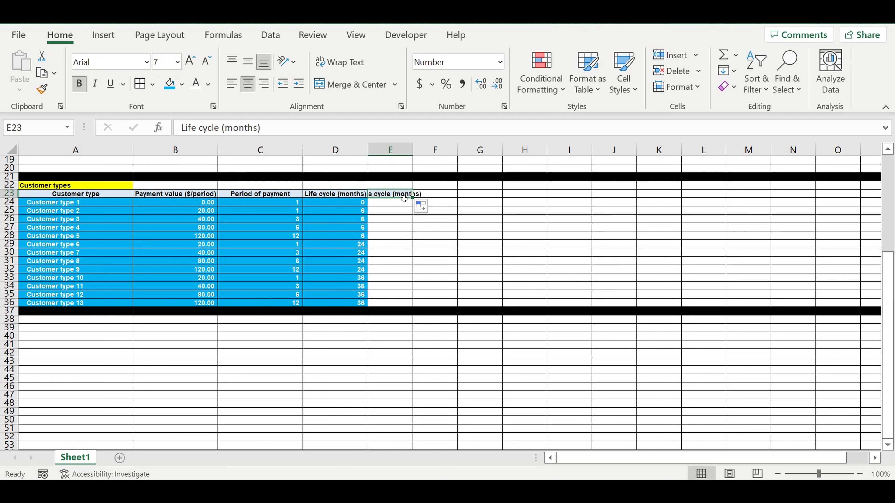
text(Customer)
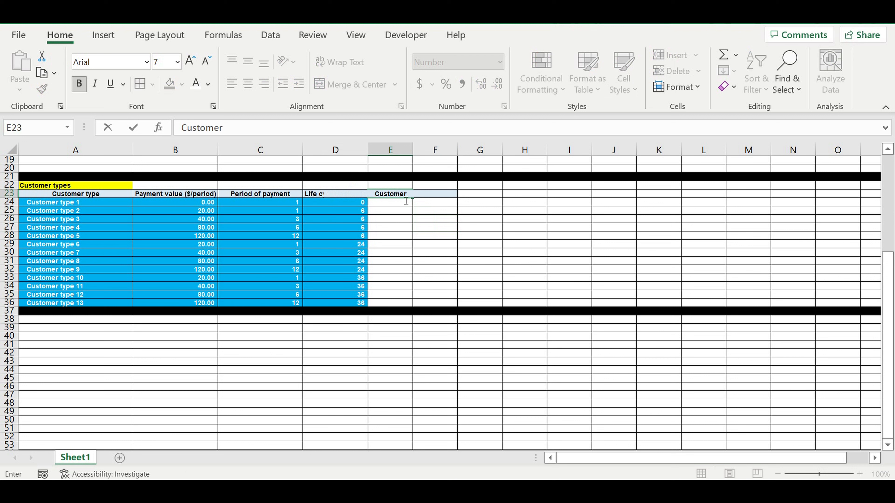
key(BackSpace)
key(BackSpace)
key(BackSpace)
key(BackSpace)
key(BackSpace)
key(BackSpace)
key(BackSpace)
key(BackSpace)
text(COEFF for paymen)
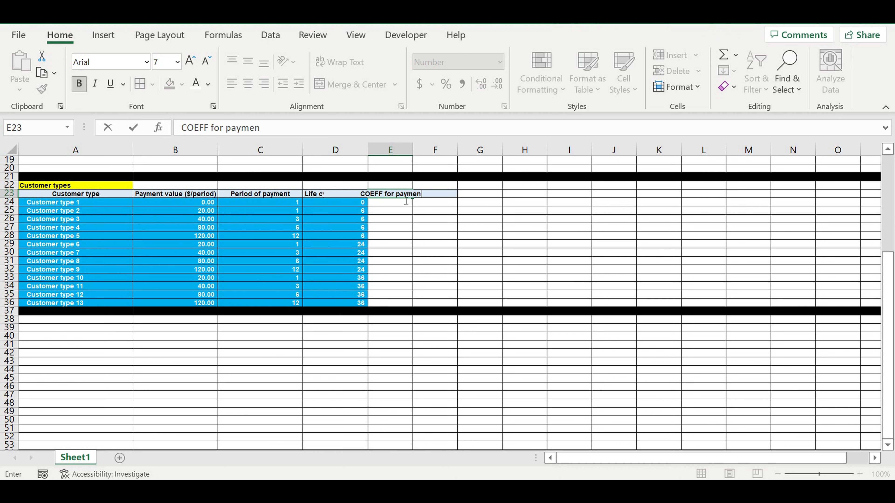
text(ts)
key(Return)
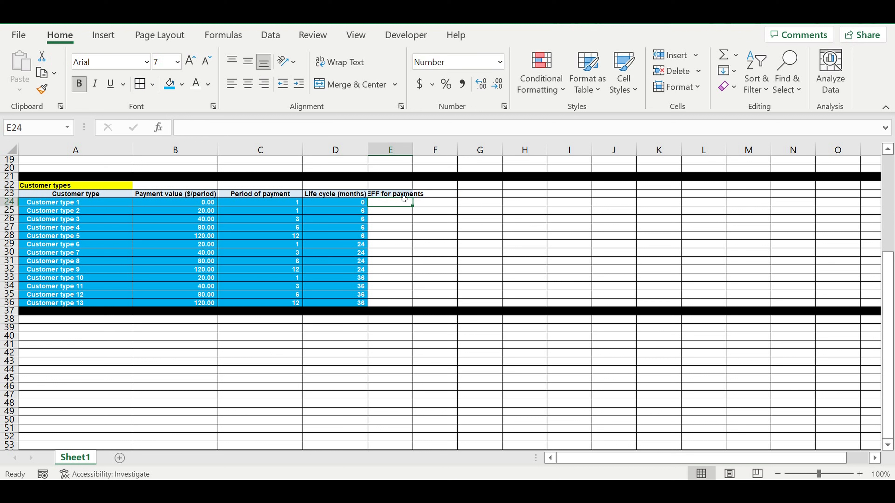
click(414, 150)
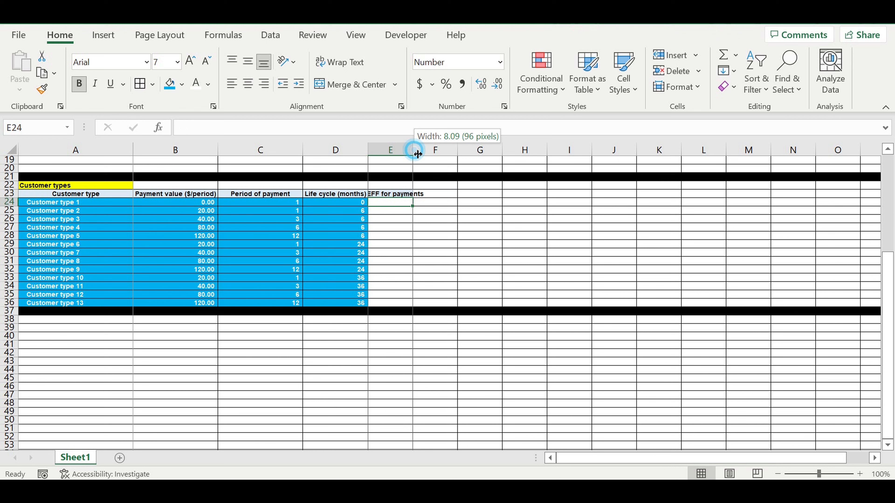
double_click(414, 150)
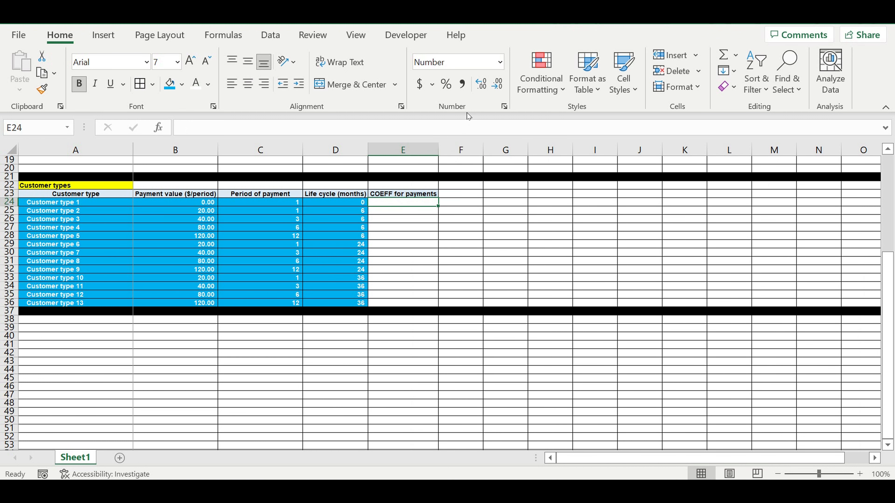
Format E24 as a percentage, enter 100% and fill it down to E36.
click(445, 83)
text(1)
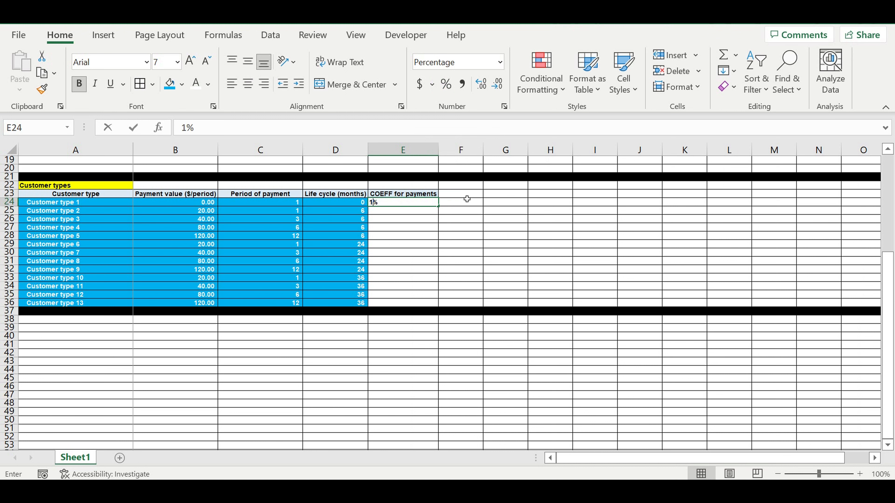
key(Return)
click(422, 204)
text(1)
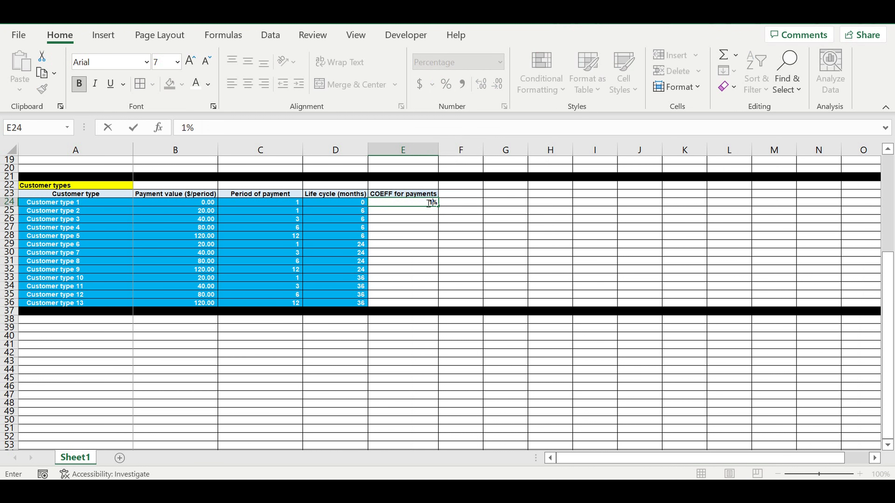
text(00)
key(ctrl+Return)
drag(438, 206, 439, 303)
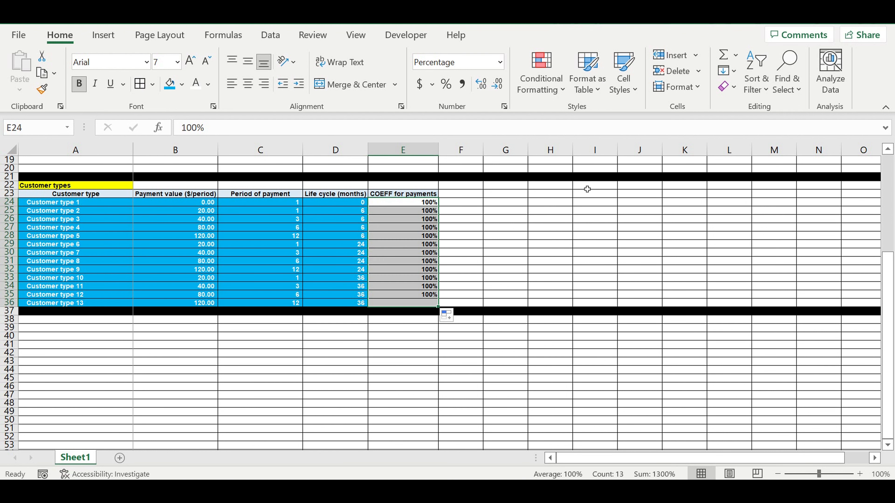
Give the coefficient cells blue fill and white font.
click(170, 84)
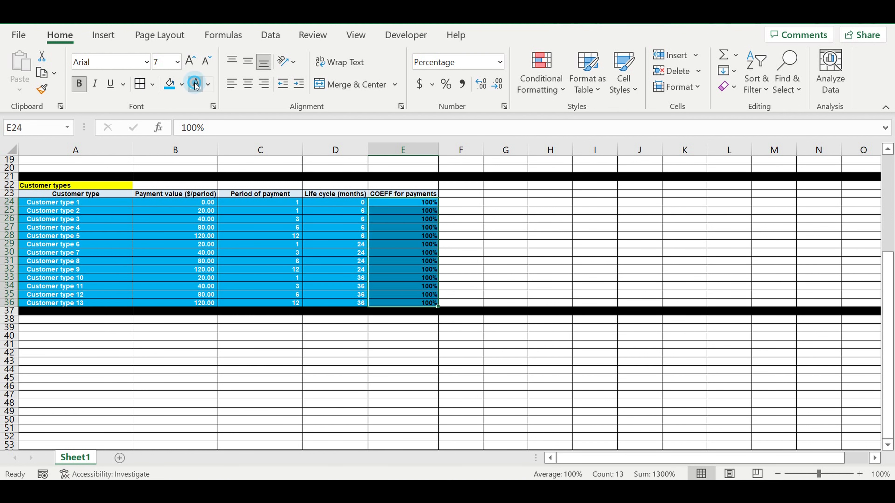
click(197, 84)
click(460, 228)
click(436, 195)
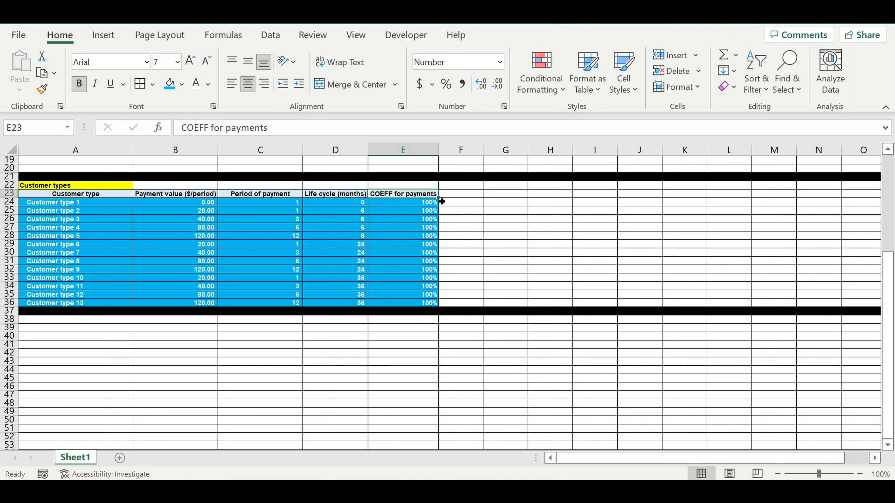
Create the F23 header 'Payment value ($/period) + coeff' and autofit column F.
drag(440, 200, 472, 198)
drag(483, 153, 486, 157)
double_click(483, 153)
click(459, 194)
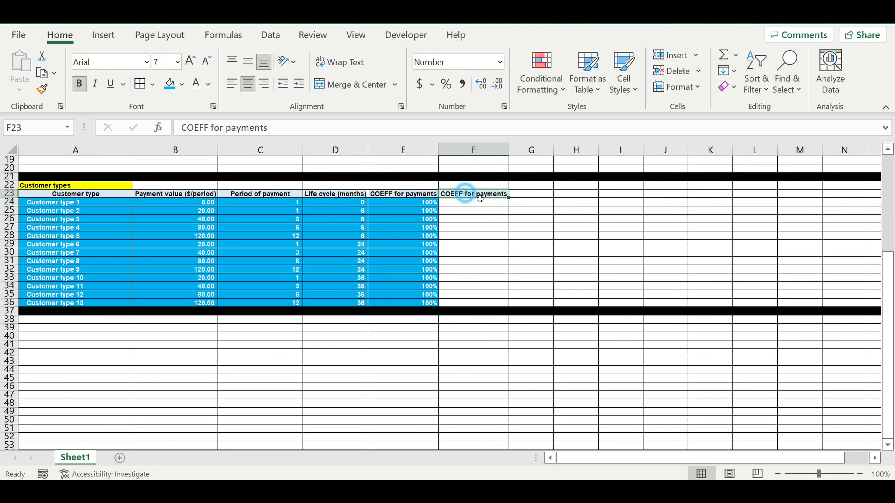
click(193, 195)
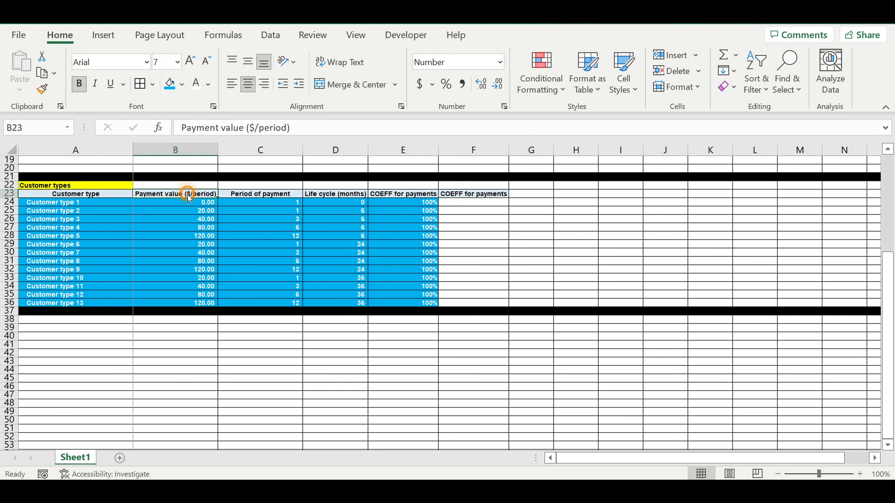
key(ctrl+c)
click(470, 195)
right_click(469, 193)
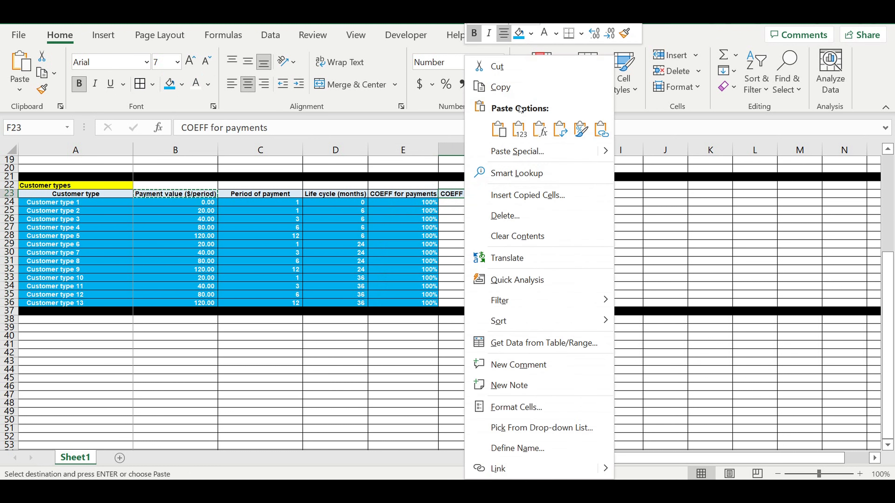
click(519, 129)
click(307, 129)
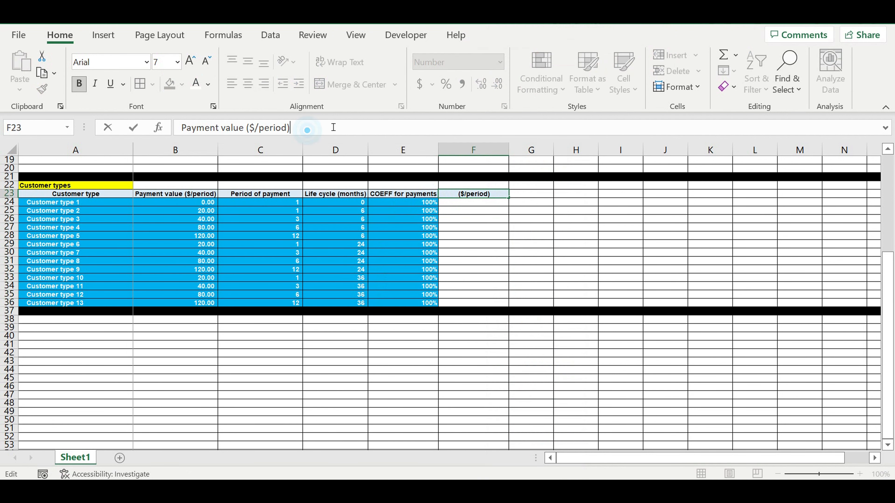
text(+ coeff)
key(Return)
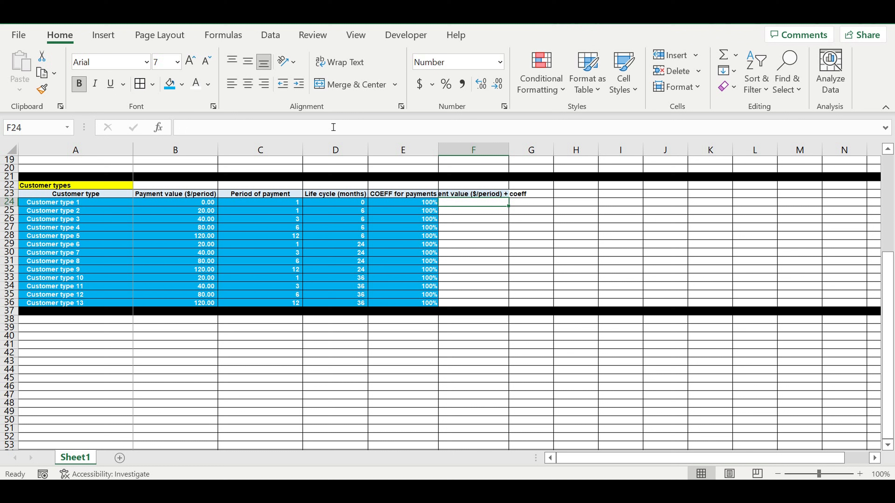
double_click(515, 157)
Enter =B24*E24 in F24 and fill it down to F36.
click(471, 203)
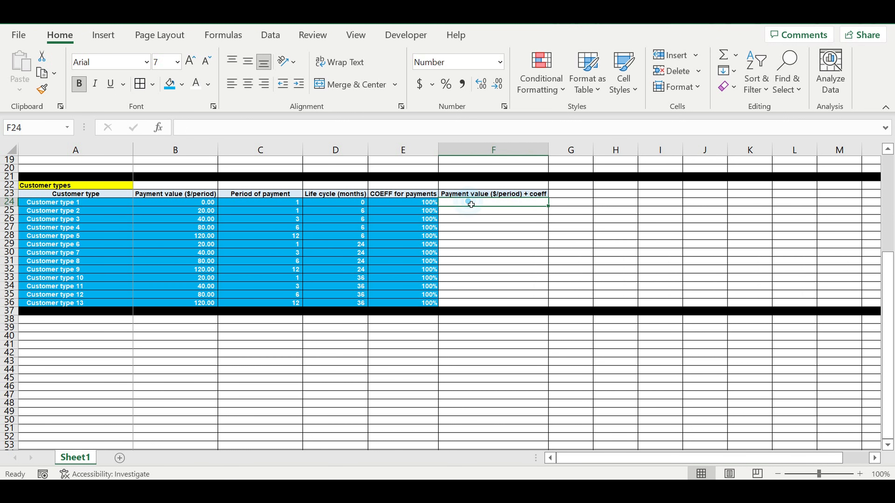
text(=)
click(196, 206)
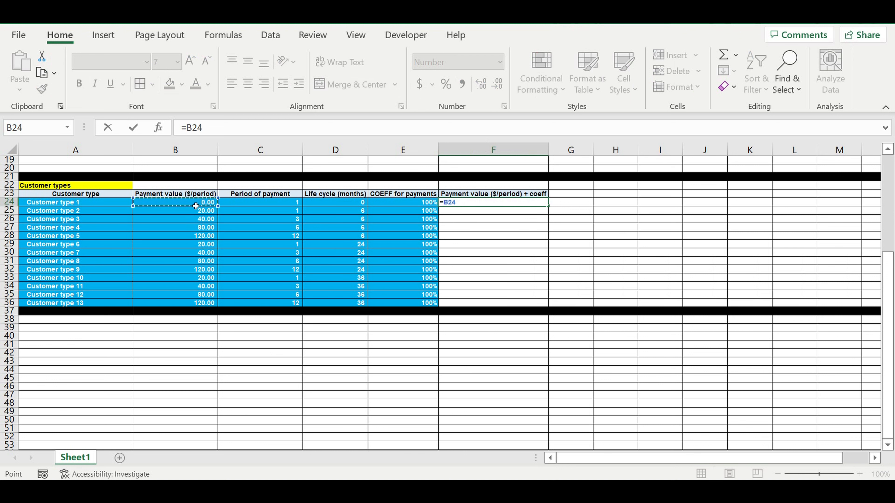
text(*)
click(402, 205)
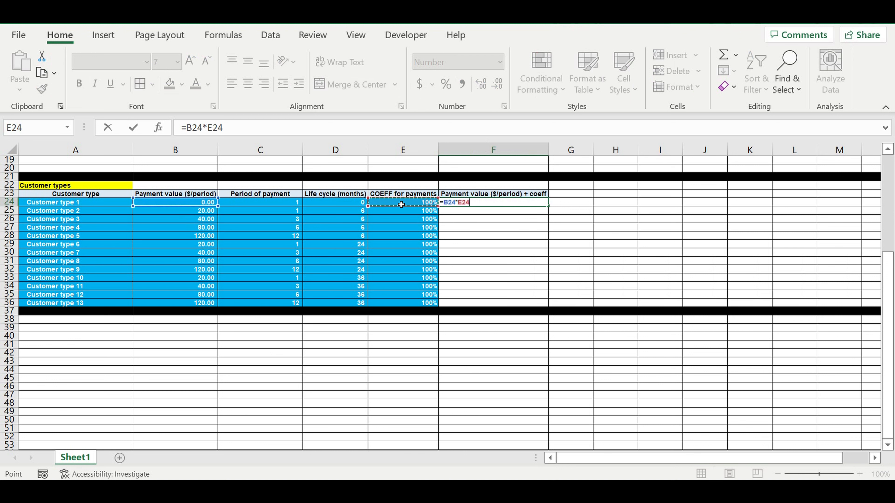
key(Return)
click(516, 200)
drag(548, 206, 535, 303)
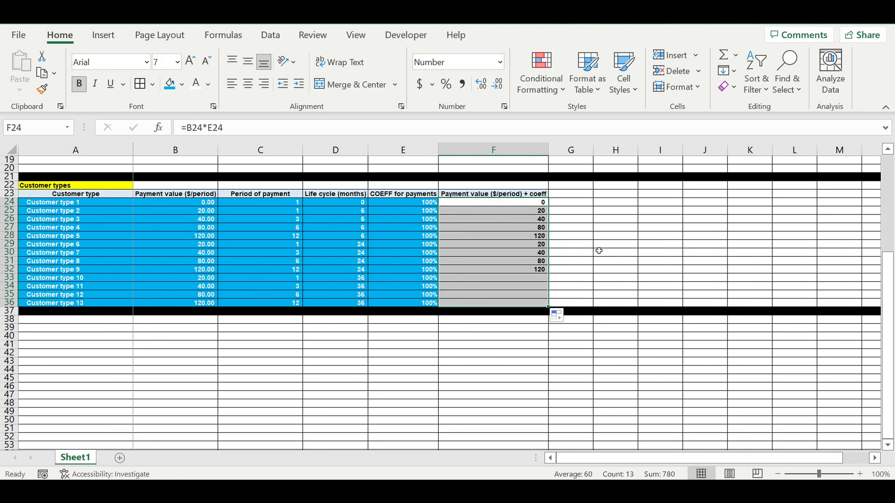
click(581, 270)
Test by setting customer type 6's coefficient to 50%, then restoring it to 100%.
click(403, 244)
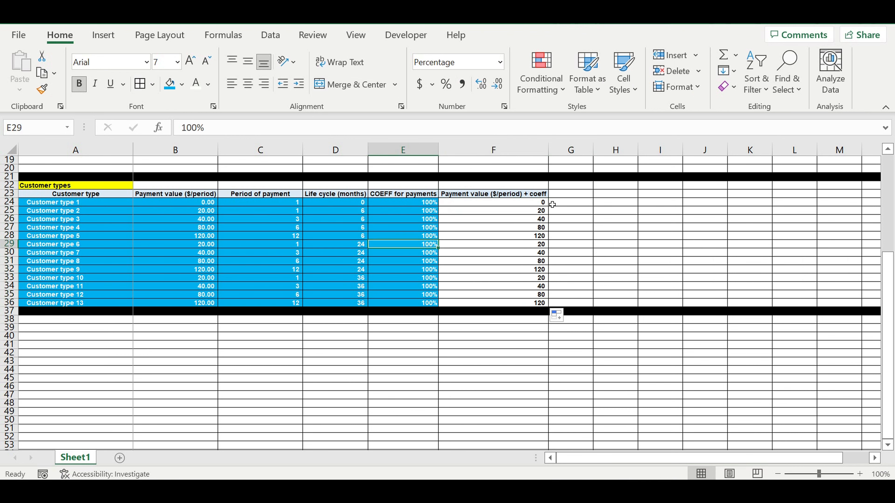
text(5)
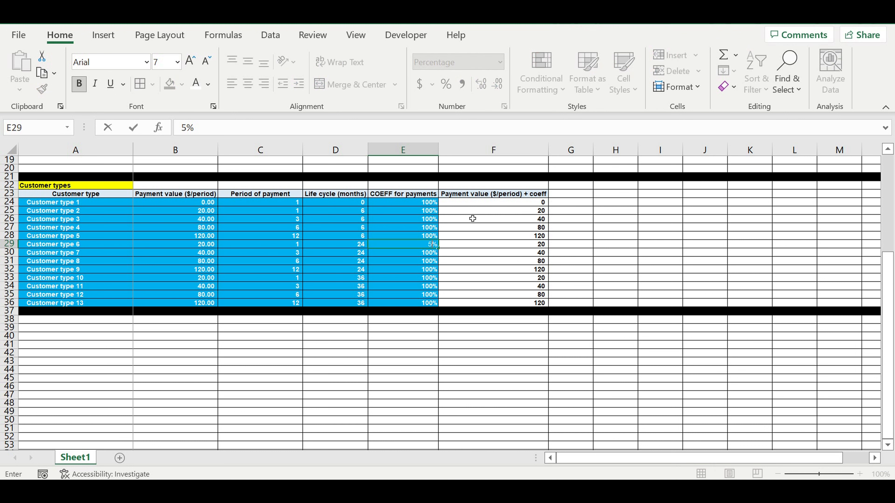
text(0)
key(Return)
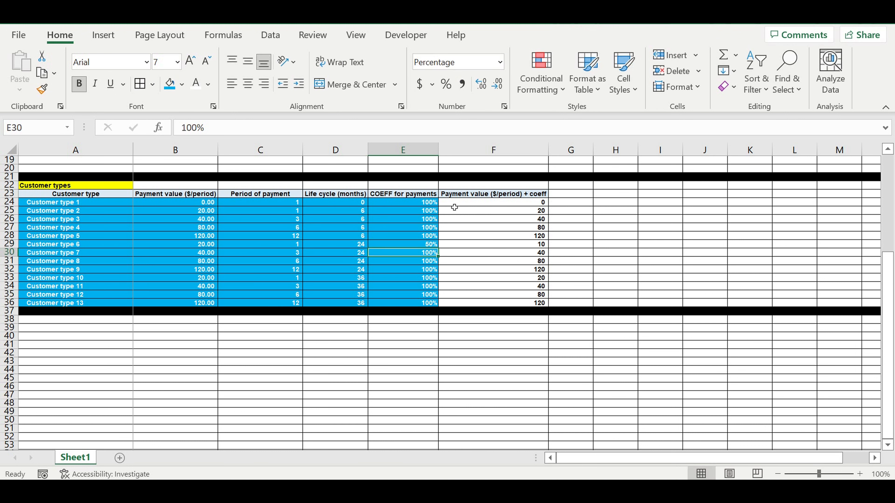
click(412, 244)
text(100)
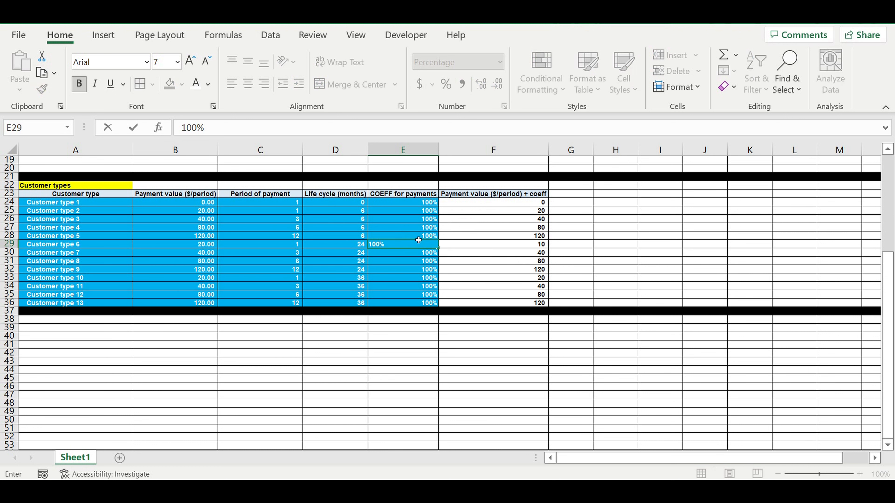
click(513, 235)
click(532, 196)
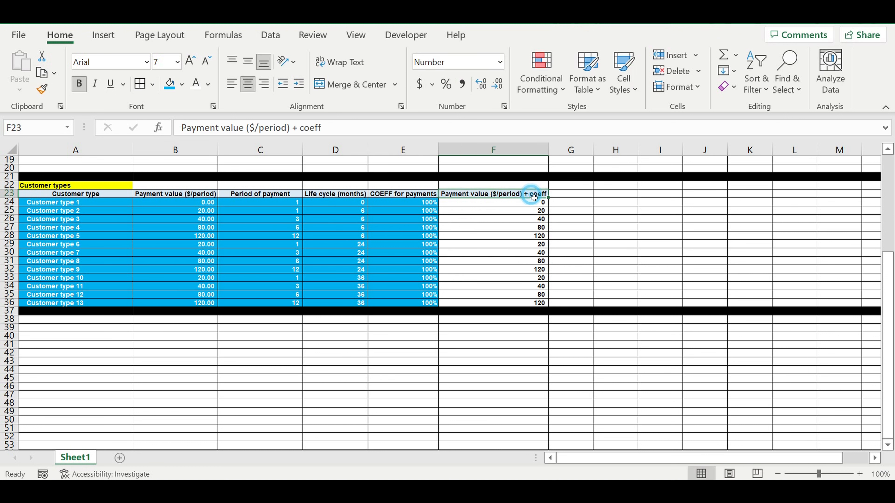
Copy the F23 header into G23 and rename it 'On/off types'.
drag(548, 198, 579, 205)
click(579, 205)
click(576, 196)
text(On)
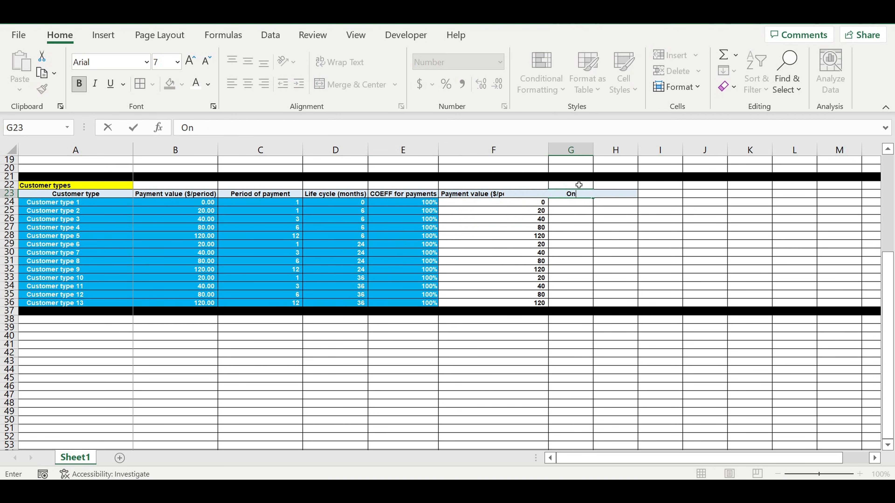
text(/off types)
key(Return)
Enter the Status list in A1:A3: Status, ON, OFF.
scroll(213, 216, up, 6)
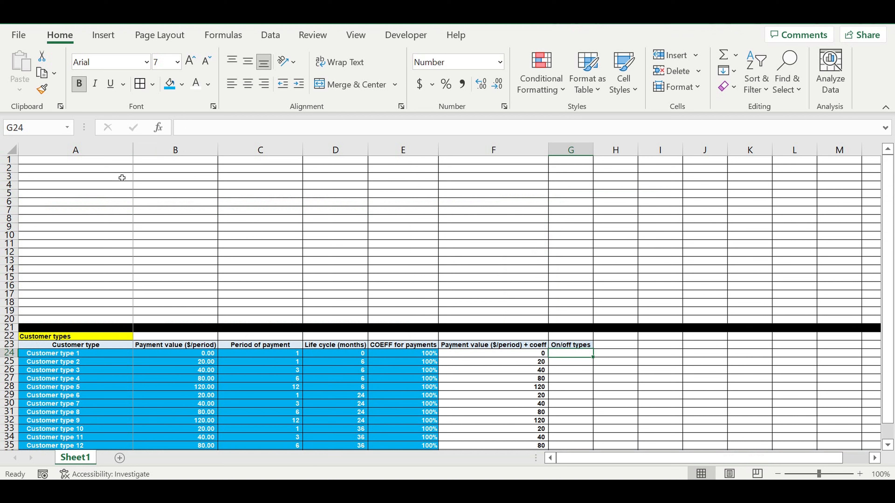
click(103, 160)
text(Status)
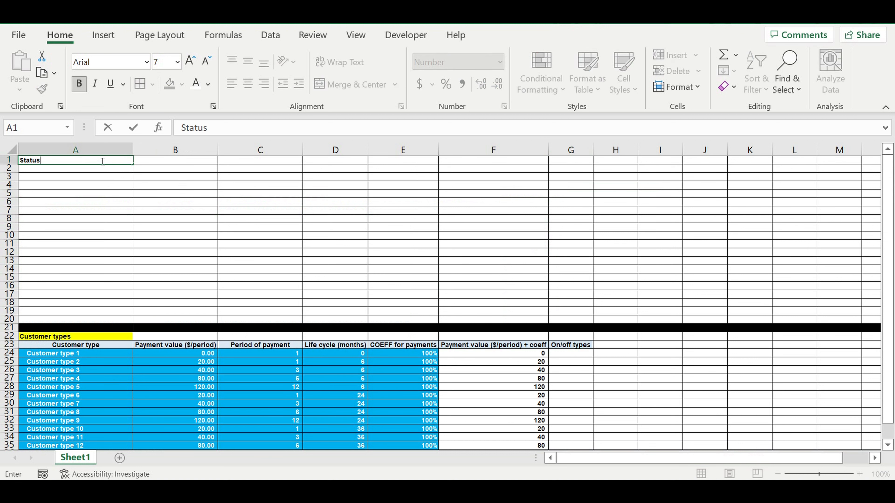
key(Return)
text(ON)
key(Return)
text(OFF)
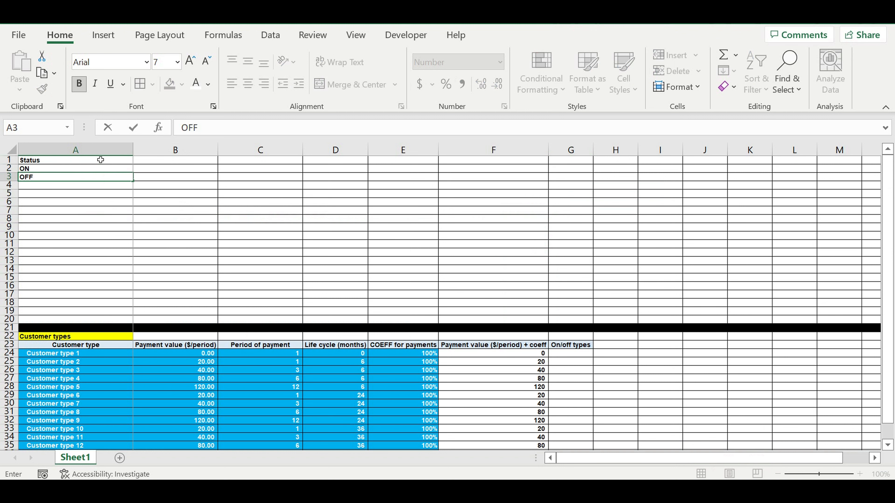
Center the Status heading in A1 and give it a light blue fill.
click(101, 160)
click(248, 84)
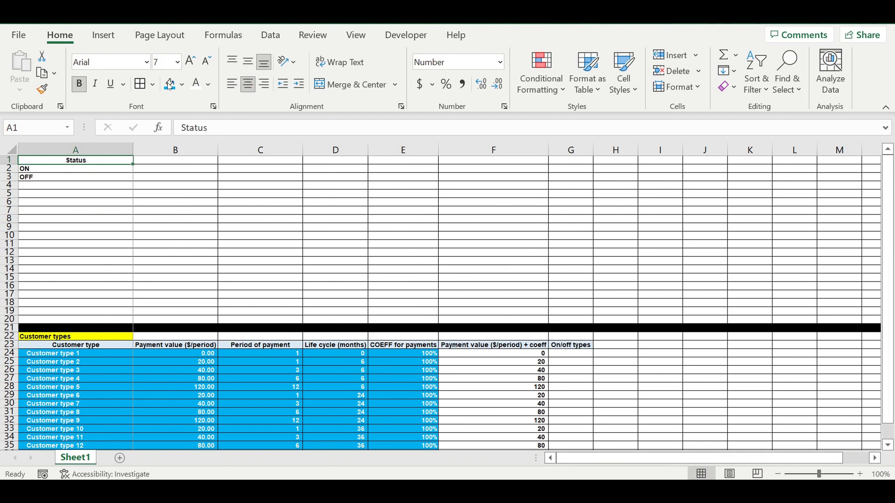
click(182, 84)
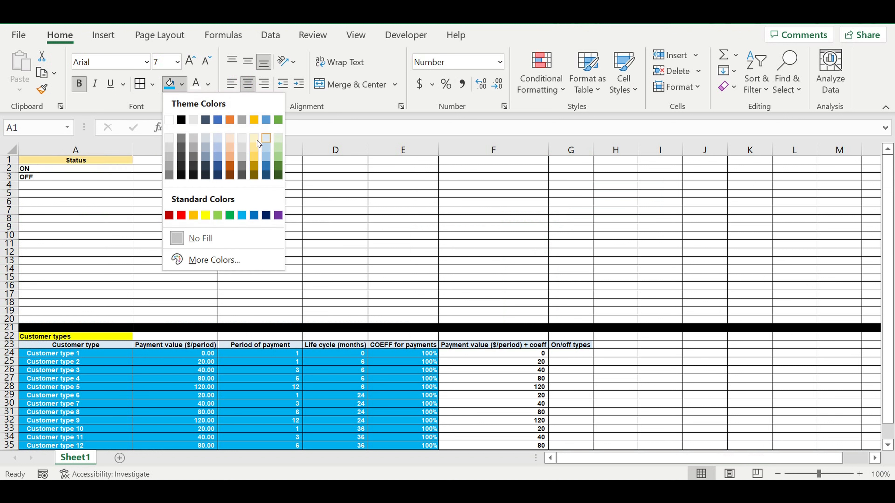
click(267, 143)
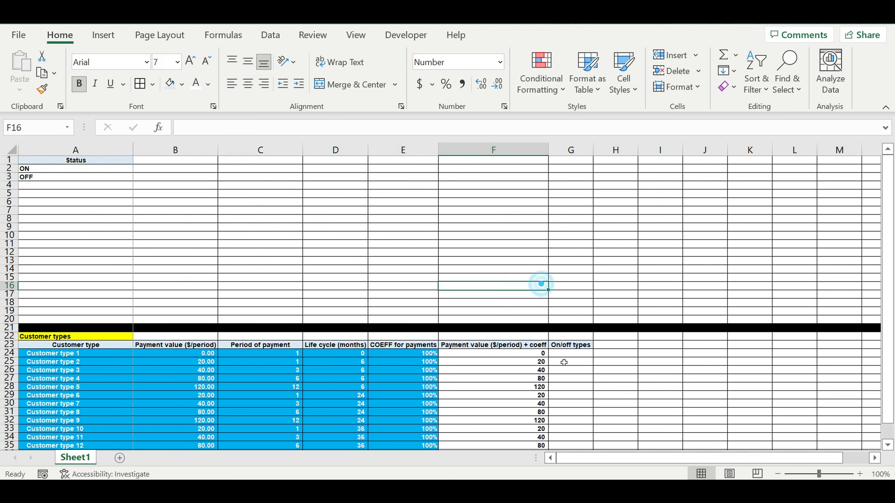
click(572, 354)
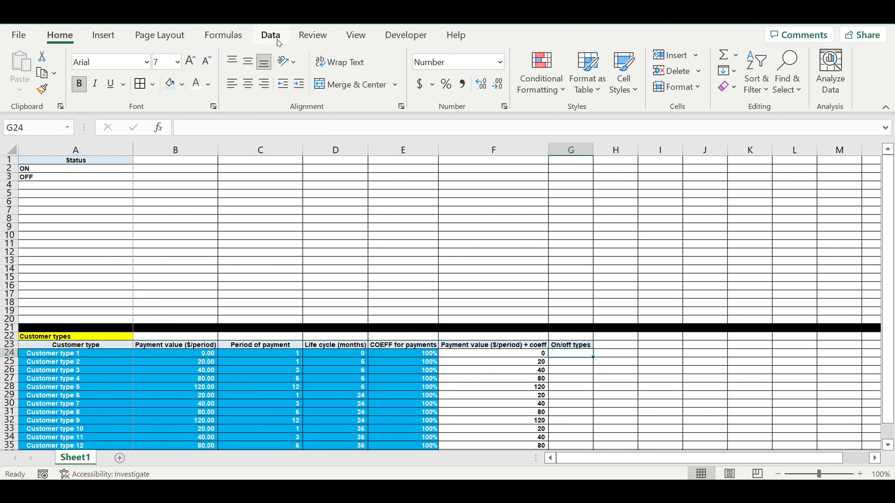
Add Data Validation to G24 allowing only a List sourced from A2:A3 (ON/OFF).
click(271, 35)
click(707, 87)
click(725, 105)
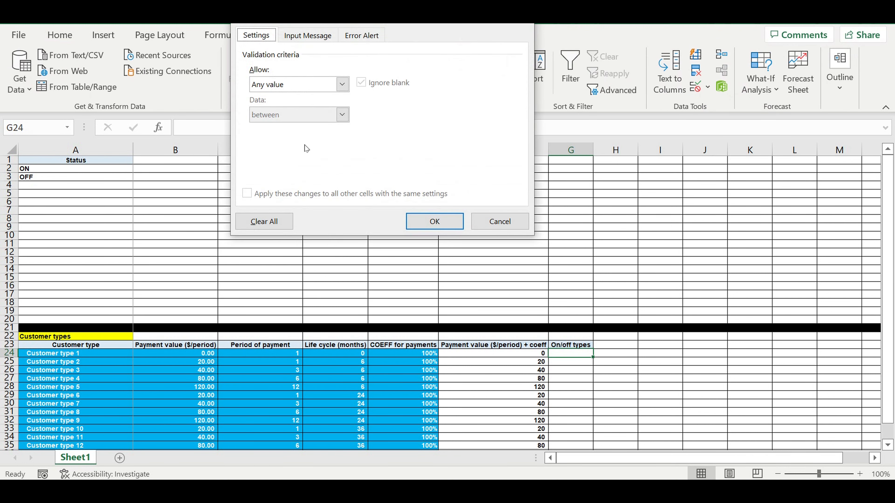
click(299, 84)
click(292, 124)
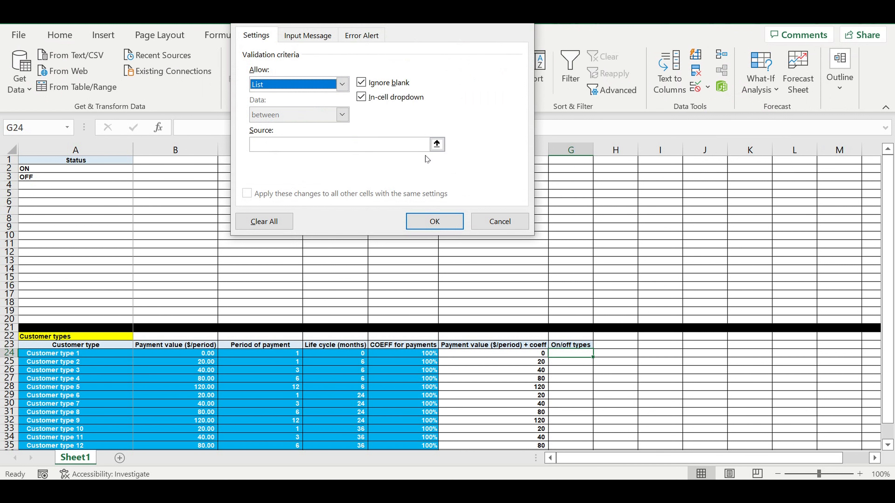
click(437, 144)
drag(40, 170, 68, 176)
key(Return)
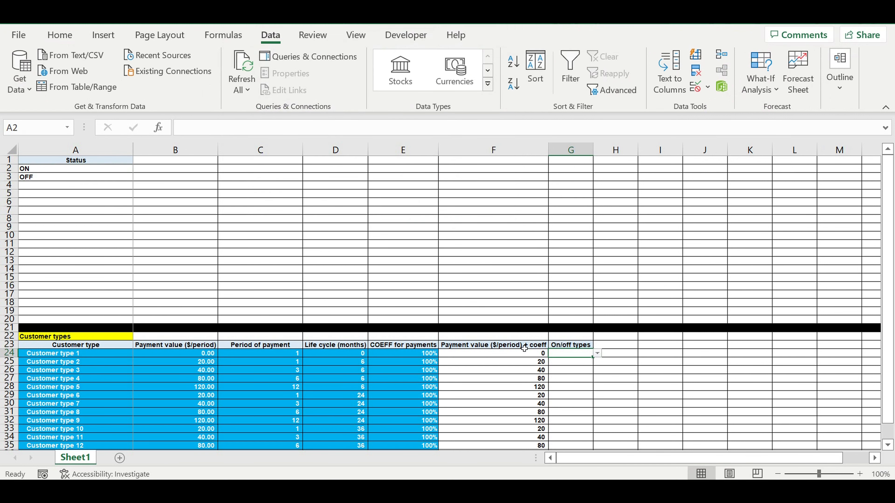
scroll(595, 314, down, 3)
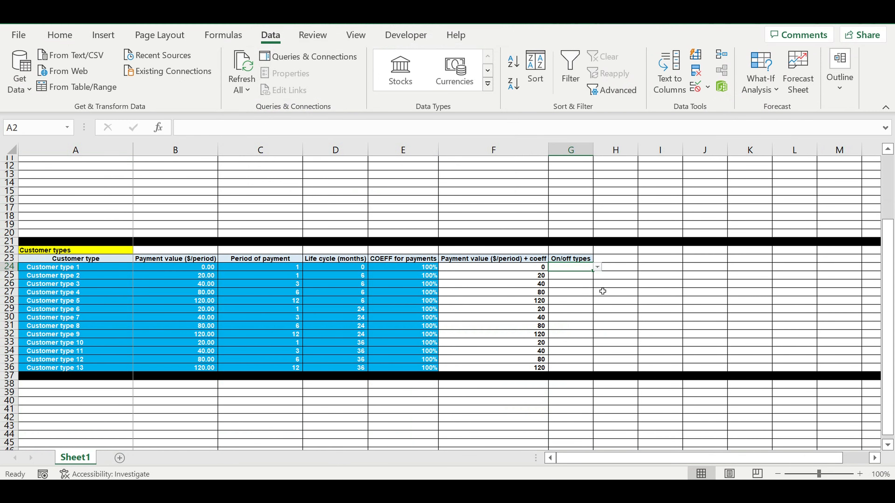
Set G24 to ON, centred with white text and light blue fill, then fill down to G36.
scroll(600, 282, down, 1)
click(597, 253)
click(576, 261)
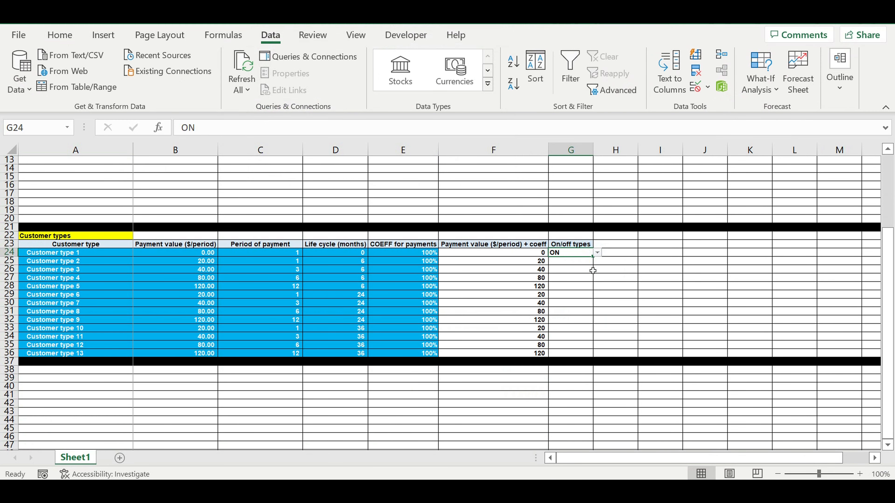
click(60, 35)
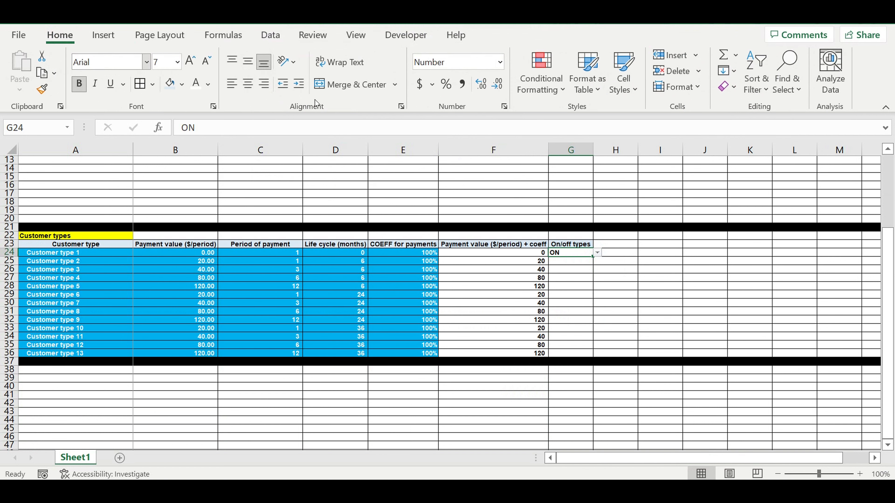
click(248, 84)
click(196, 83)
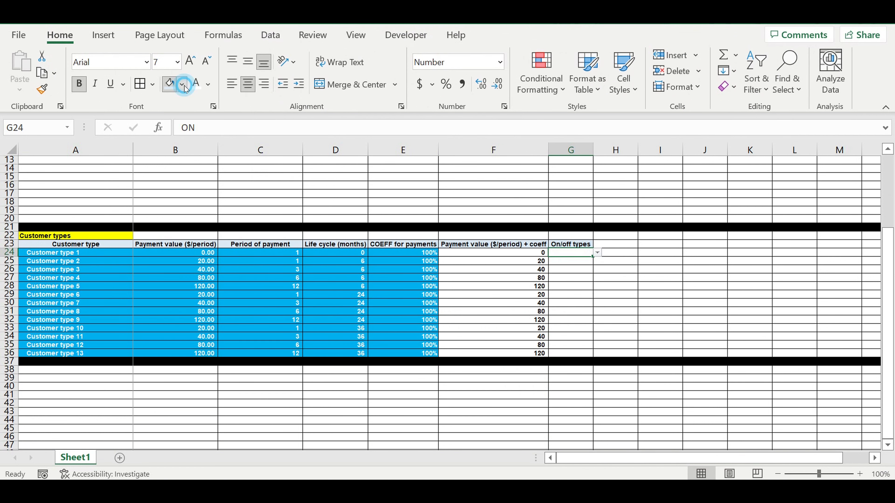
click(182, 84)
click(241, 215)
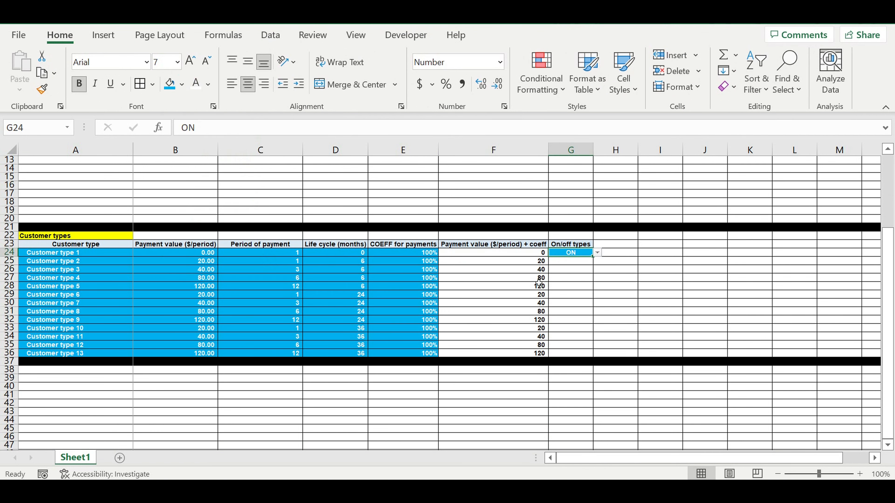
drag(593, 257, 593, 355)
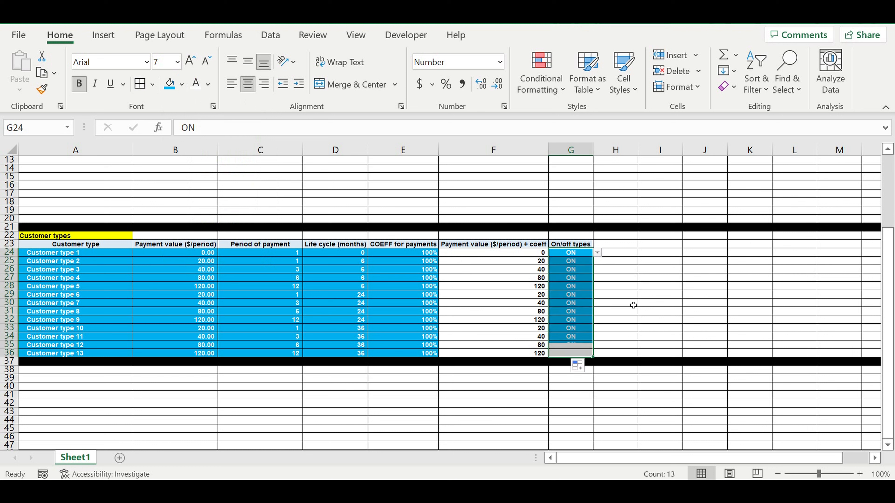
Copy the On/off types header from G23 into H23.
key(Up)
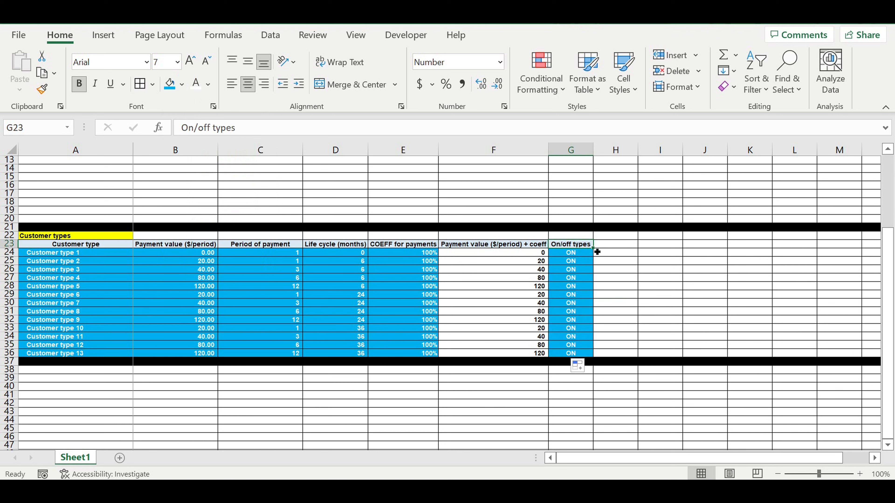
drag(597, 252, 627, 248)
click(627, 261)
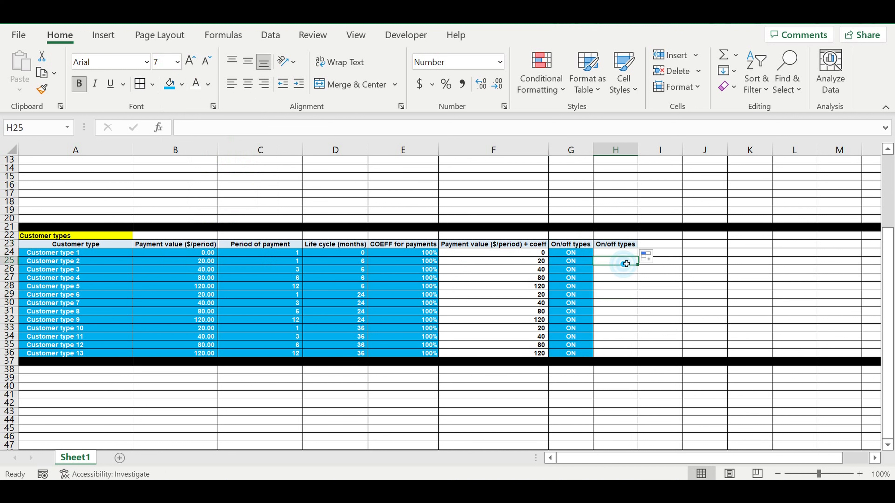
Rename H23 to 'On/off types (0/1)' and widen column H to fit.
click(623, 247)
double_click(224, 127)
click(261, 136)
text((0/)
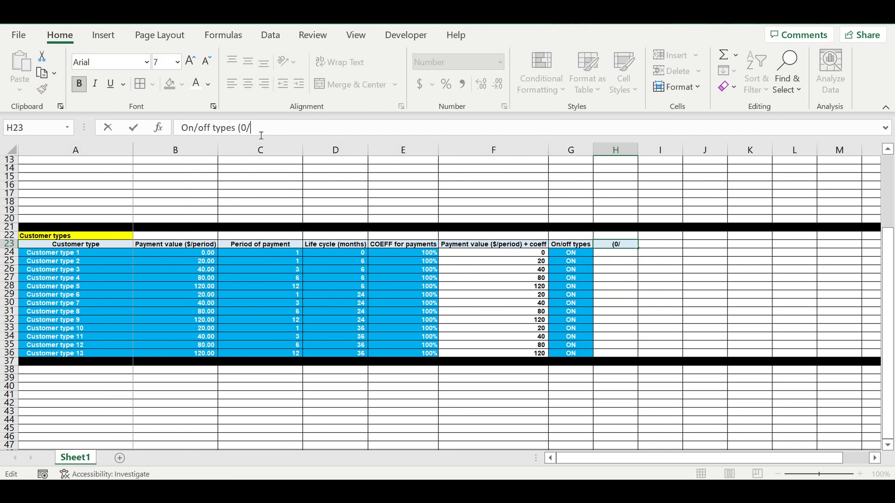
text(1))
key(Return)
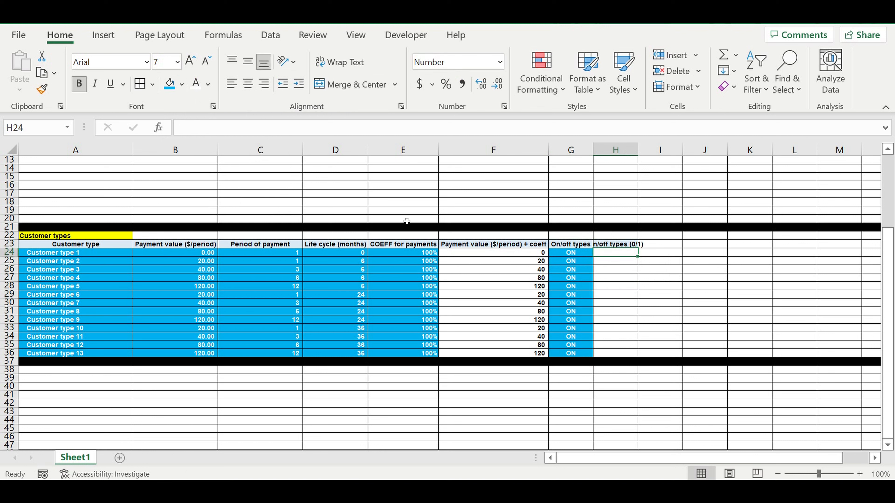
double_click(638, 150)
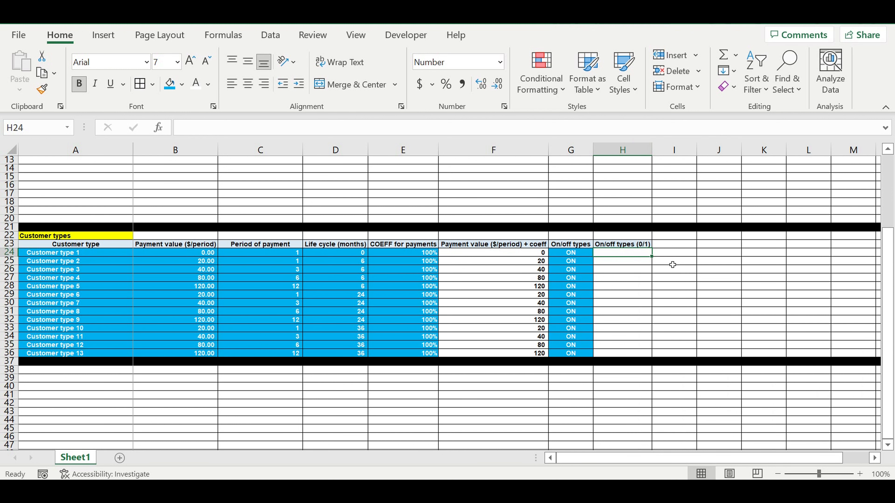
Enter =IF(G24=$A$2,1,0) in H24.
text(=)
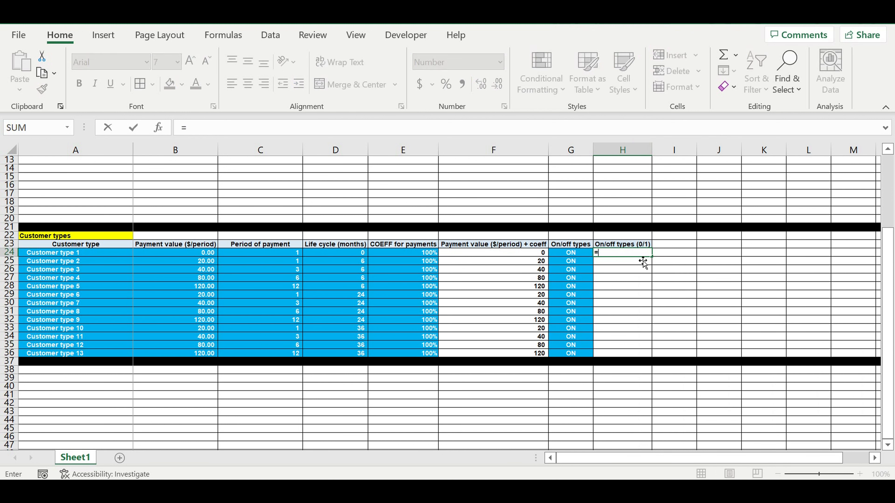
text(if()
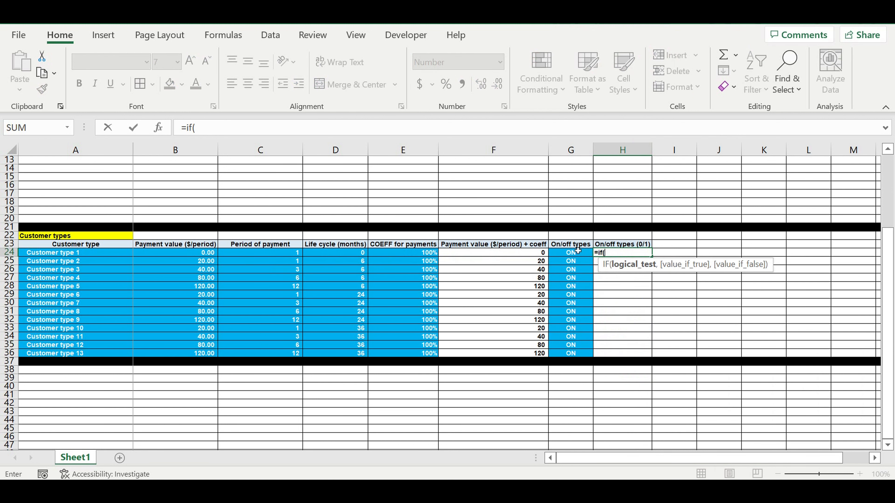
click(576, 252)
text(=)
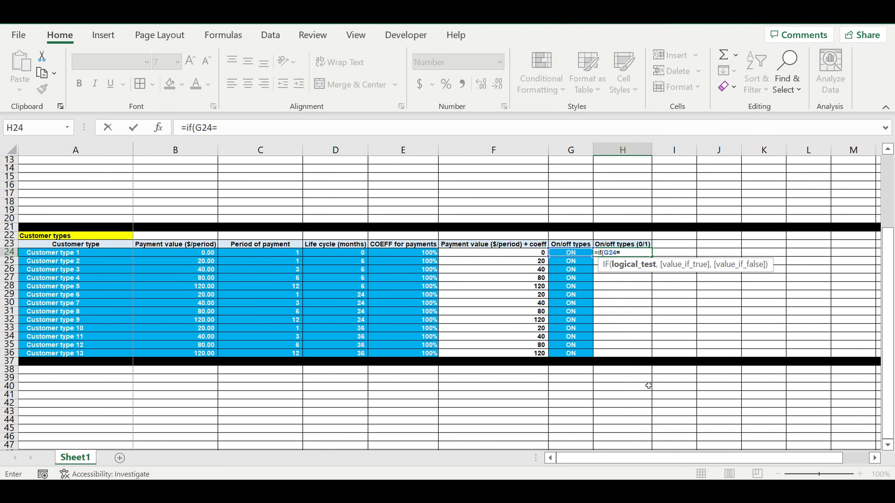
scroll(161, 209, up, 4)
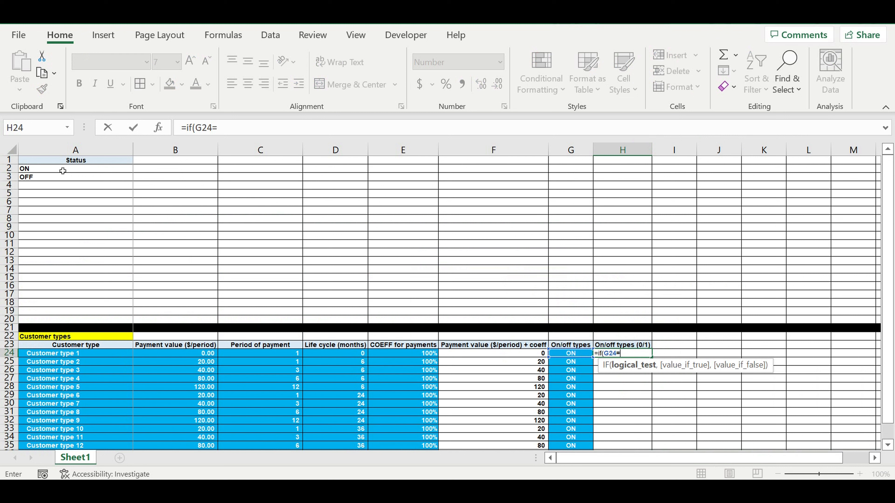
click(63, 171)
click(217, 127)
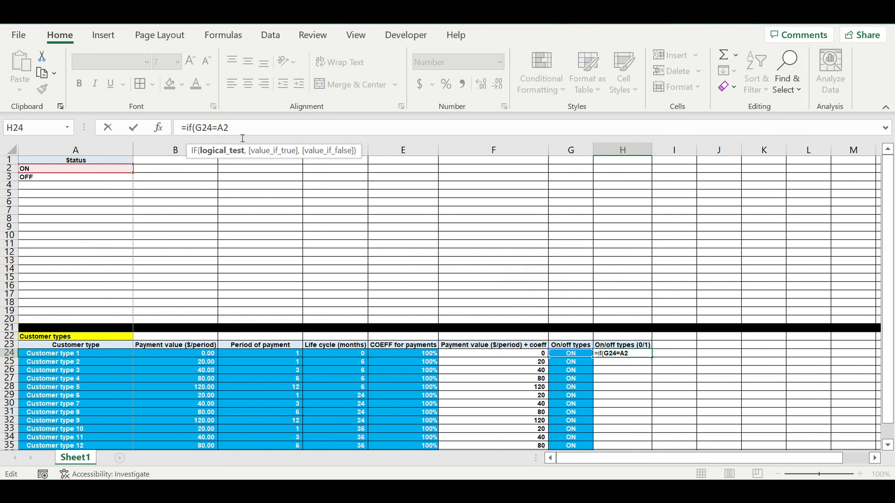
text($)
click(230, 129)
text($2,1,)
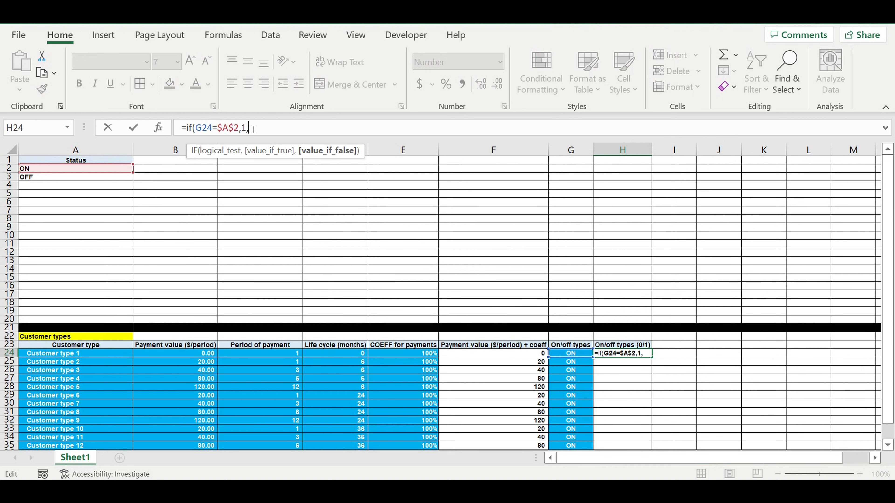
text(0))
key(ctrl+Return)
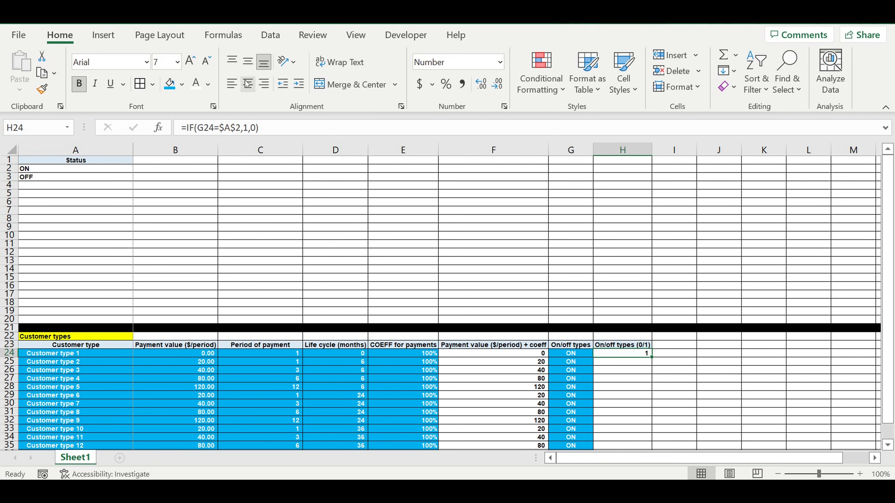
Copy the H24 IF formula down through H36.
scroll(645, 333, down, 3)
click(652, 282)
drag(652, 282, 652, 382)
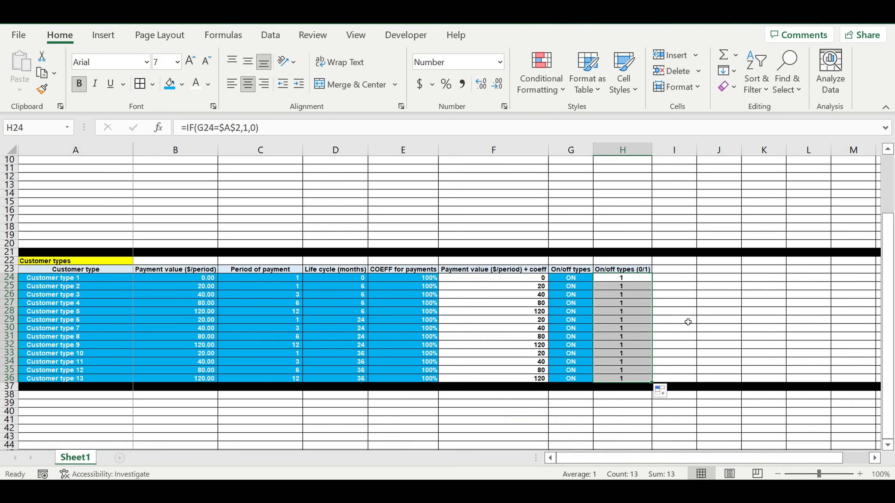
key(Up)
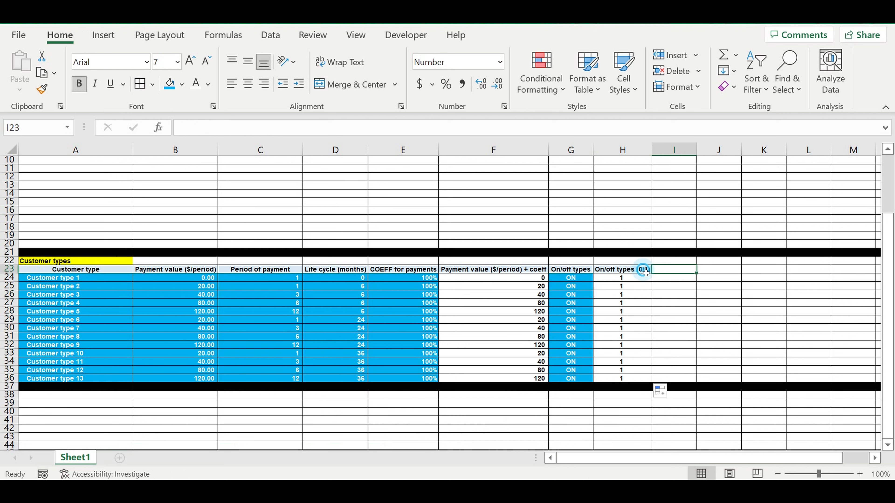
Link I23 to the Payment value ($/period) header with =B23 and autofit column I.
drag(657, 275, 696, 276)
text(=)
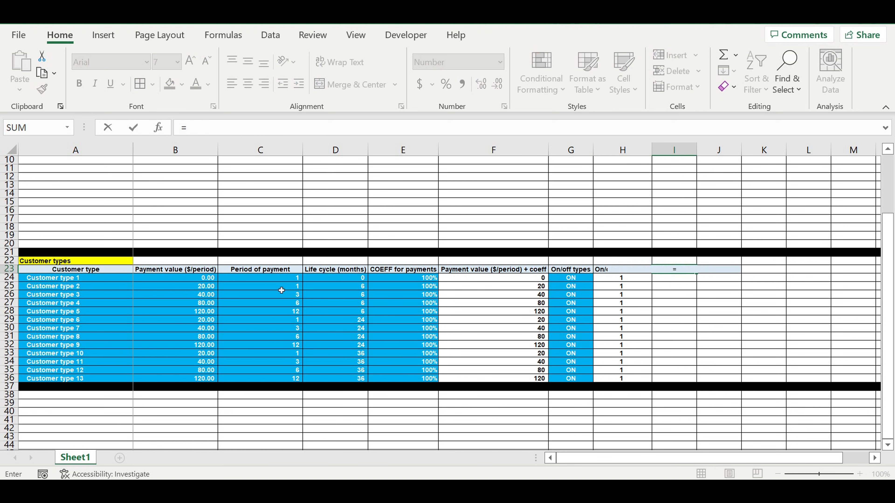
click(180, 271)
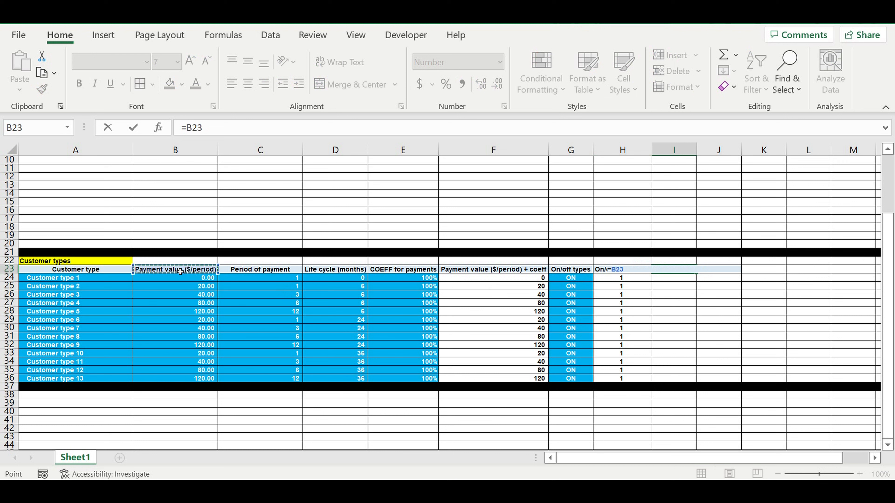
key(Return)
click(688, 271)
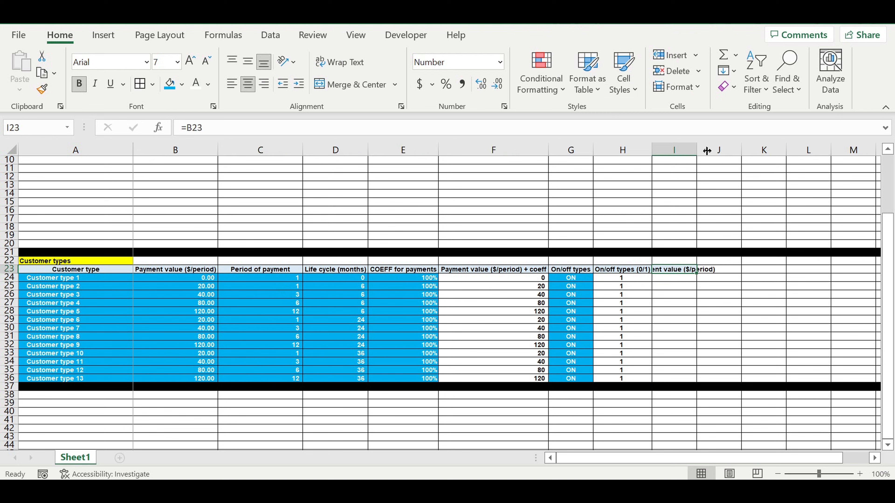
double_click(702, 156)
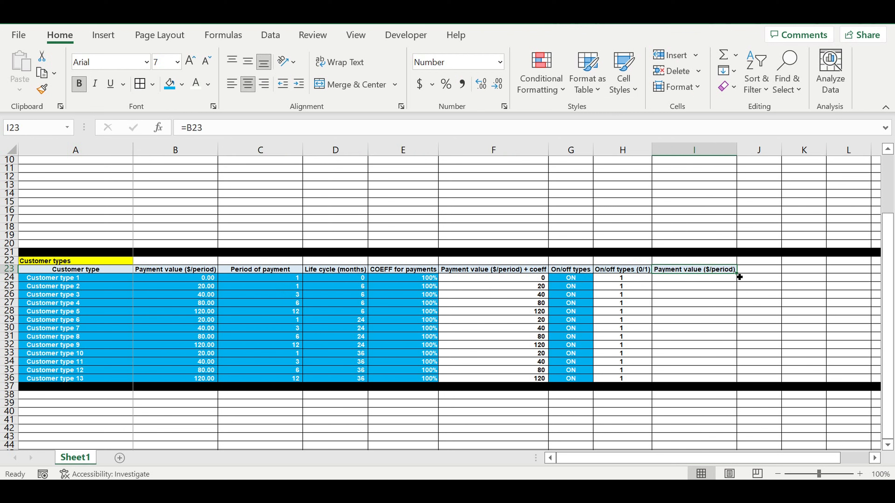
Extend the linked headers across to L23 and autofit columns I to L.
drag(739, 277, 867, 279)
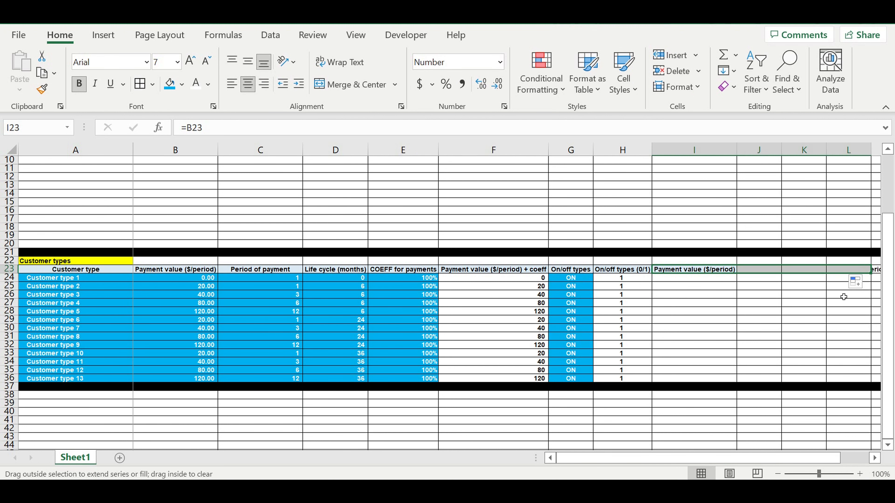
click(814, 302)
drag(709, 151, 828, 154)
key(alt+h)
key(o)
key(i)
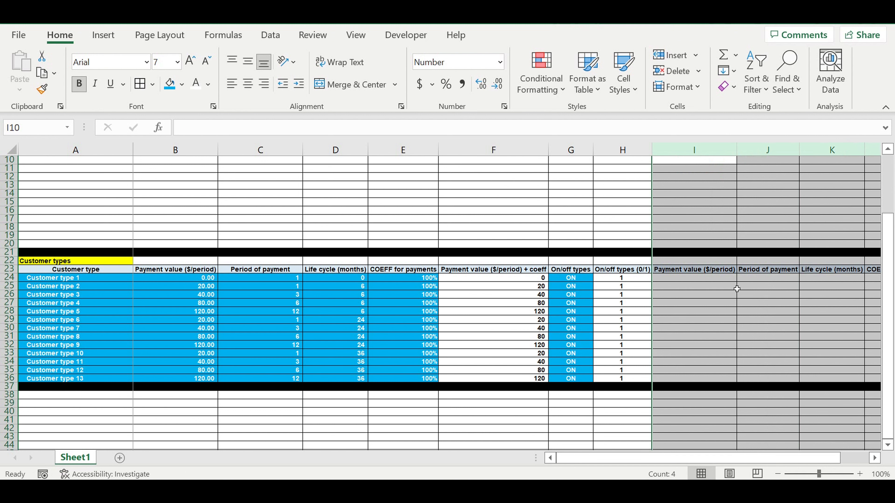
click(720, 305)
scroll(720, 306, right, 2)
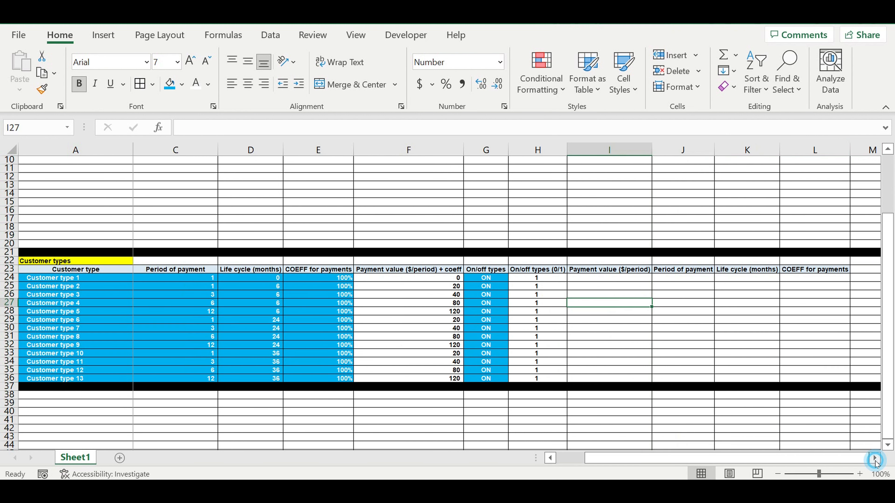
Enter =F24*H24 in I24 and fill it down to row 36.
click(515, 280)
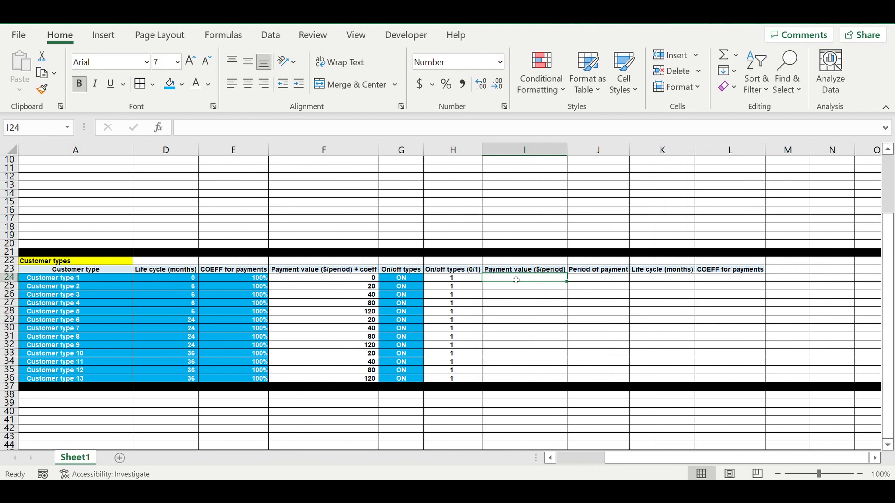
text(=)
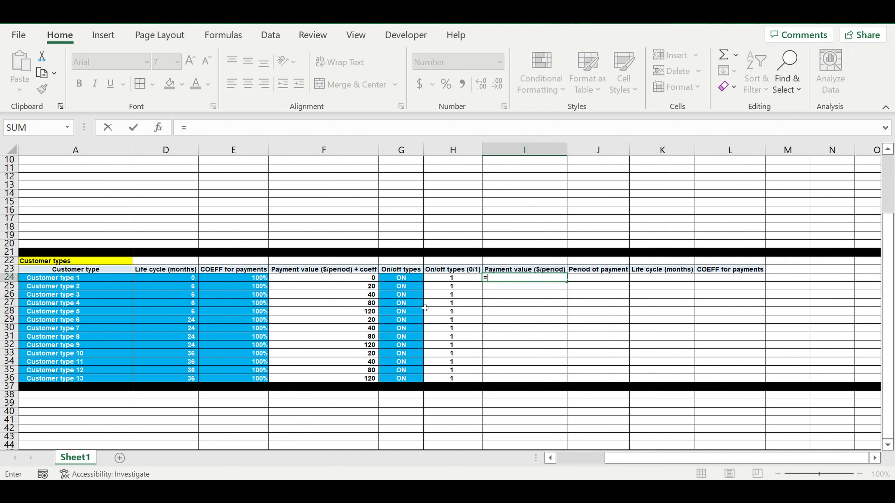
click(357, 278)
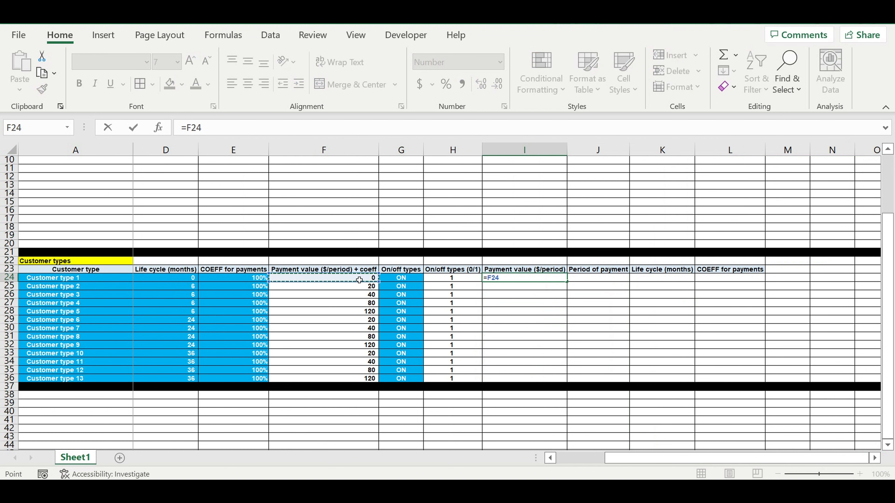
text(*)
click(455, 280)
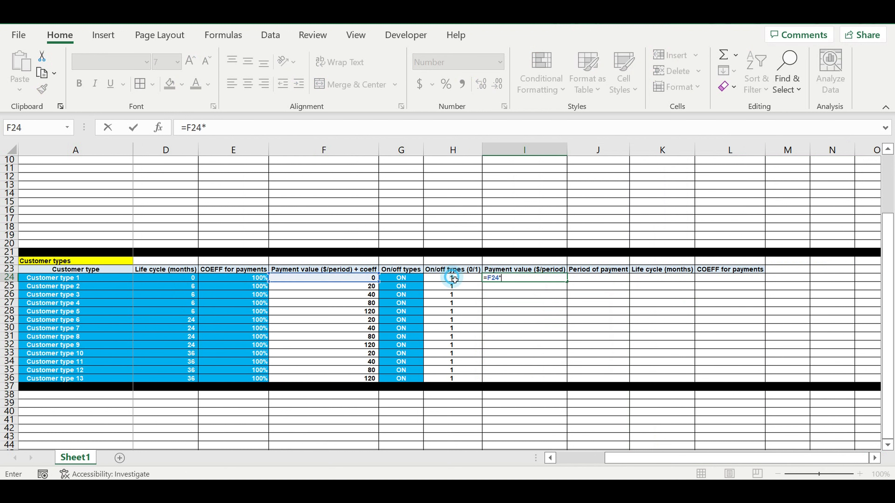
key(Return)
click(564, 281)
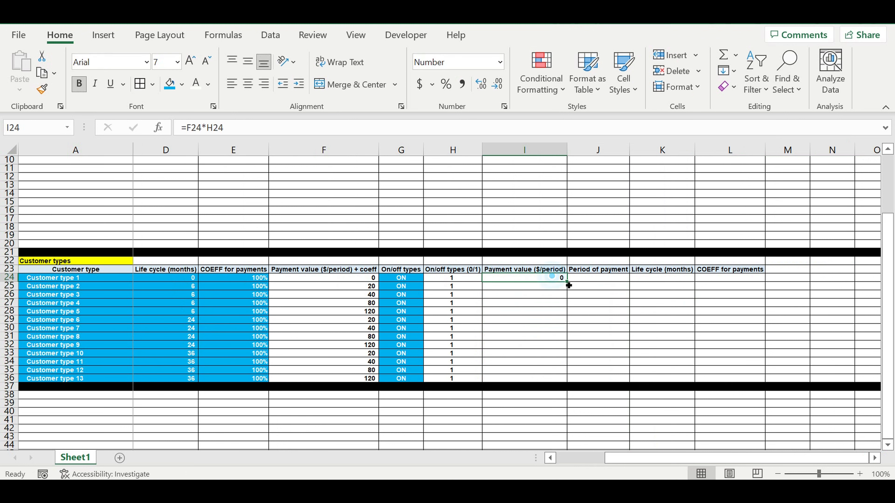
drag(568, 285, 561, 378)
Lock column H as =F24*$H24, refill down to I36, and copy it into J24.
click(557, 281)
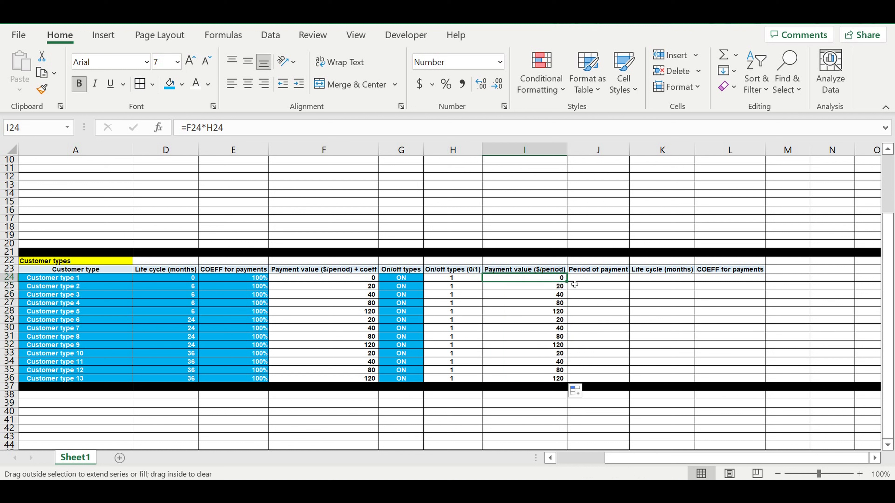
click(249, 134)
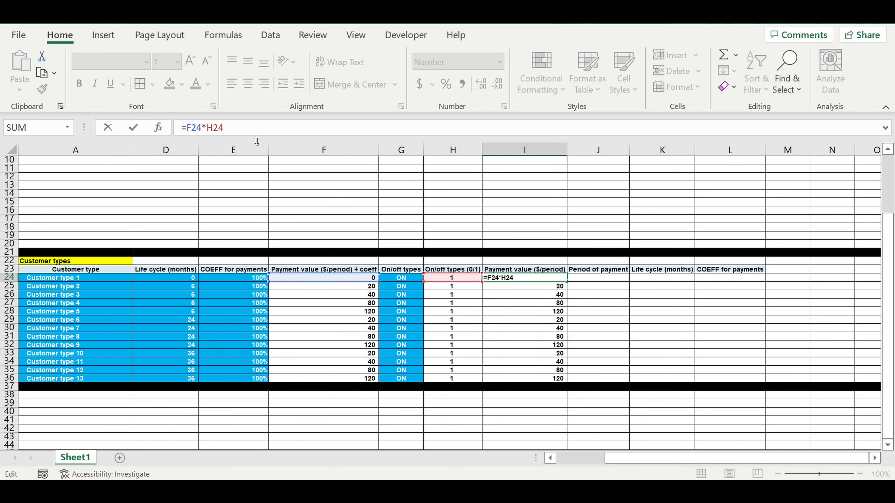
key(Return)
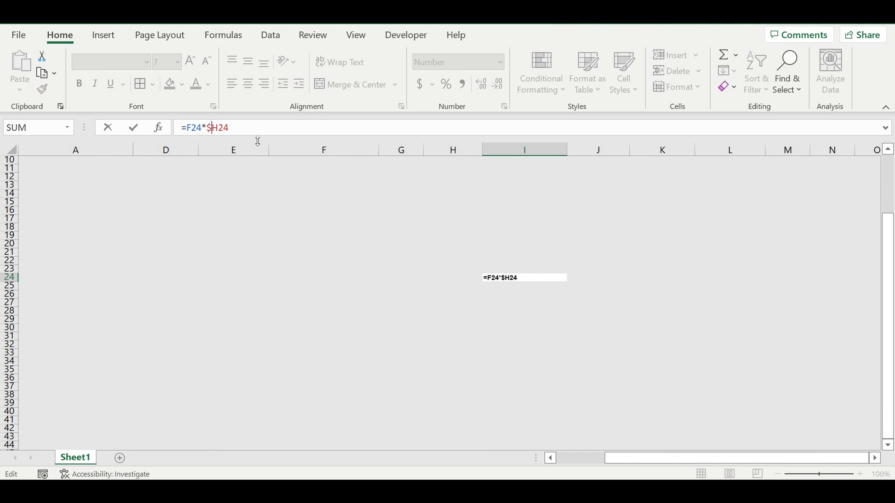
click(555, 278)
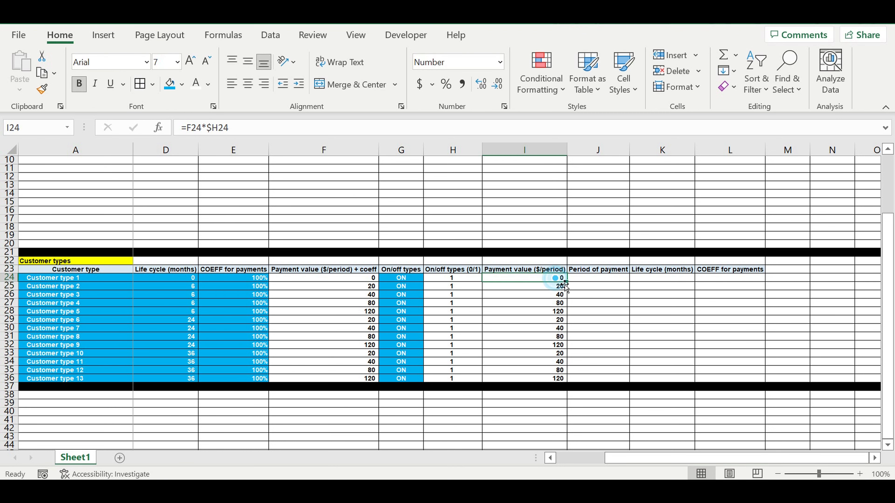
drag(567, 281, 579, 356)
click(567, 283)
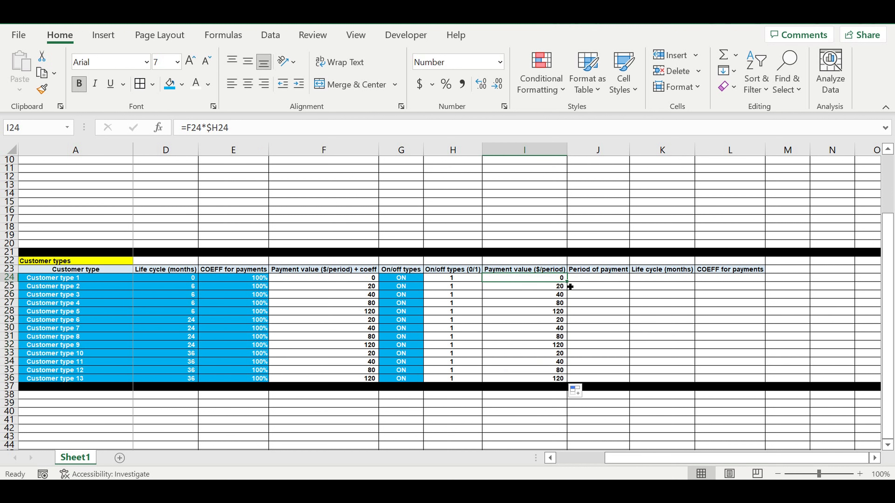
drag(570, 287, 623, 287)
Fix J24's Period of payment formula, fill J:L down to row 36, and clear column L.
key(F2)
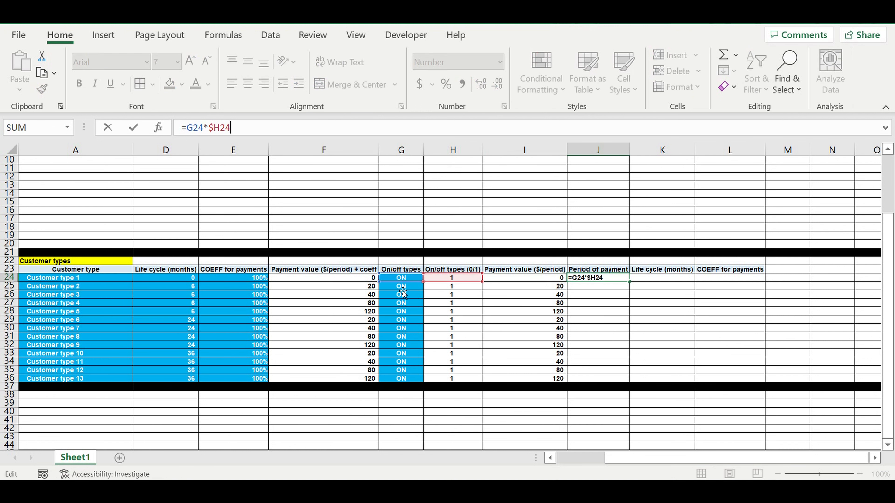
drag(402, 292, 273, 284)
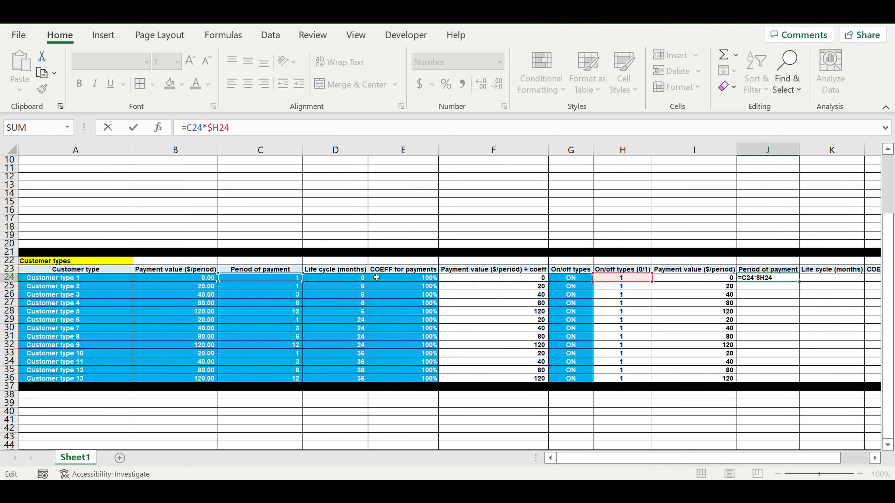
key(ctrl+Return)
drag(799, 282, 777, 289)
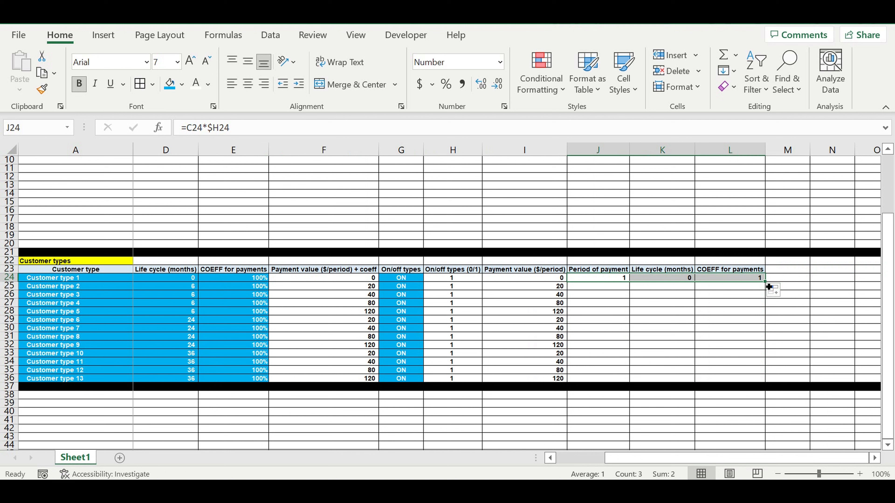
drag(769, 287, 771, 380)
drag(794, 272, 758, 380)
click(787, 319)
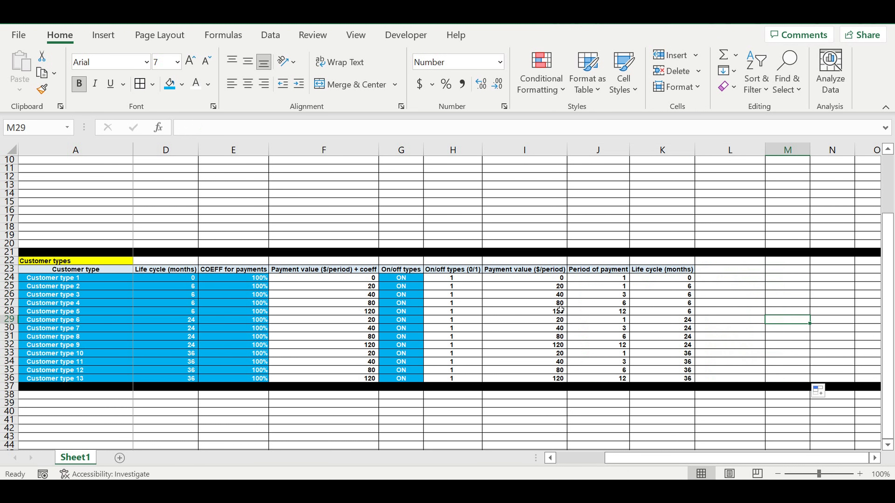
Switch customer type 7 OFF in G30, then back ON.
click(423, 328)
click(428, 328)
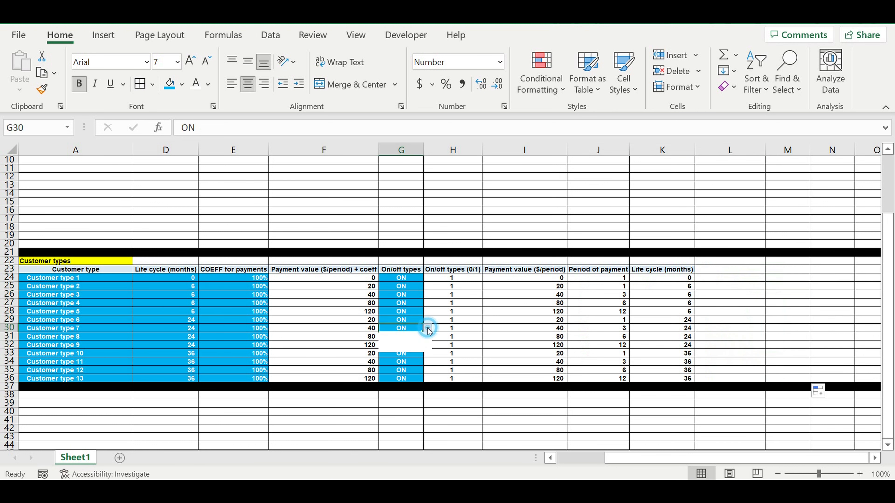
click(405, 347)
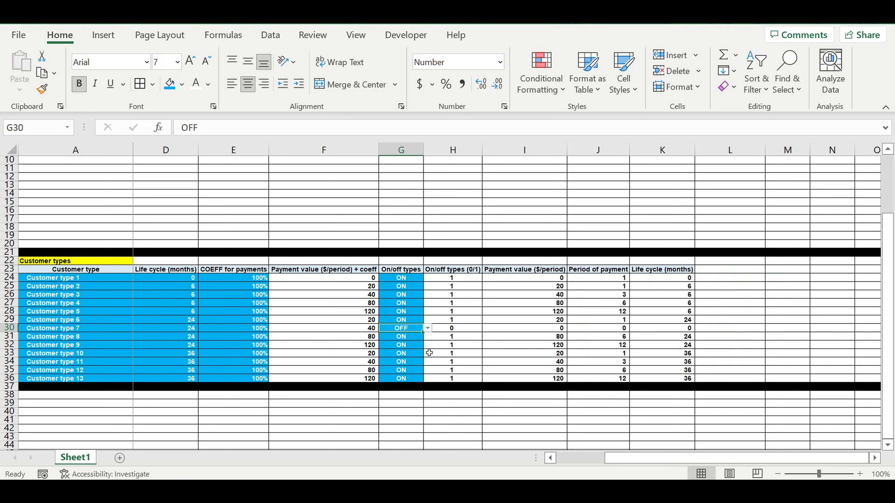
click(428, 328)
click(422, 339)
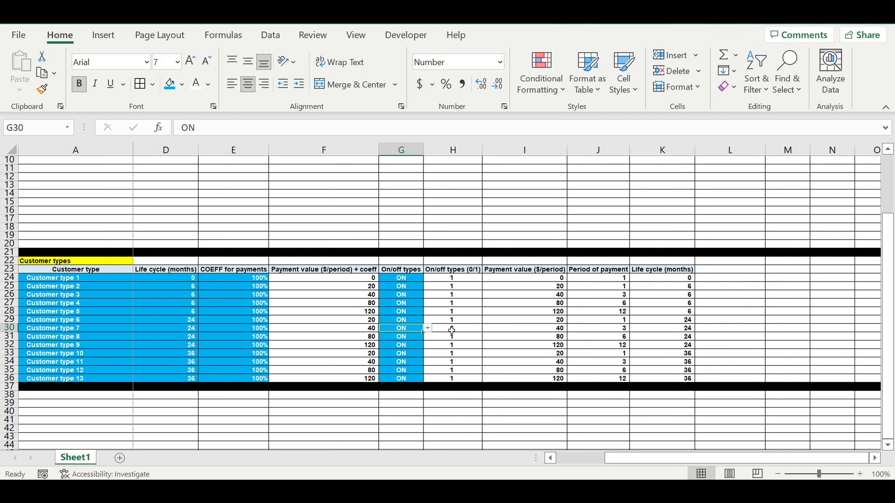
Inspect customer type 7's payment formula, then pick empty cells A37–A40 below the table.
click(538, 329)
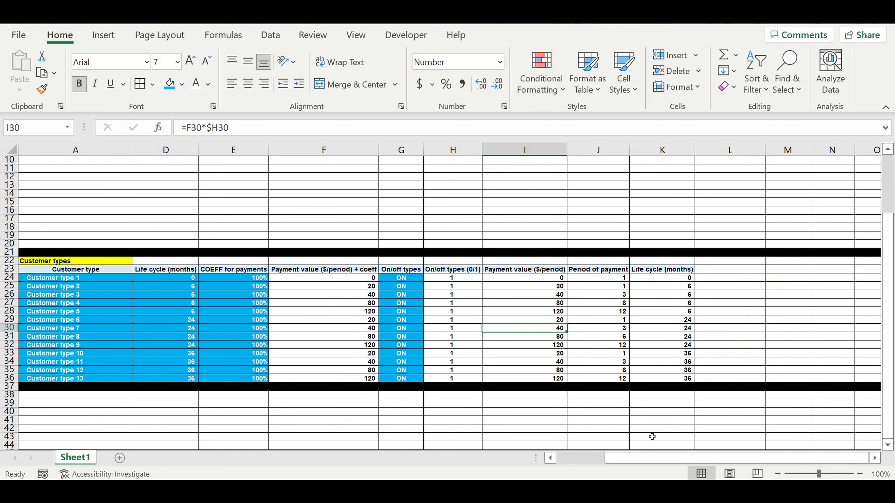
scroll(652, 436, left, 2)
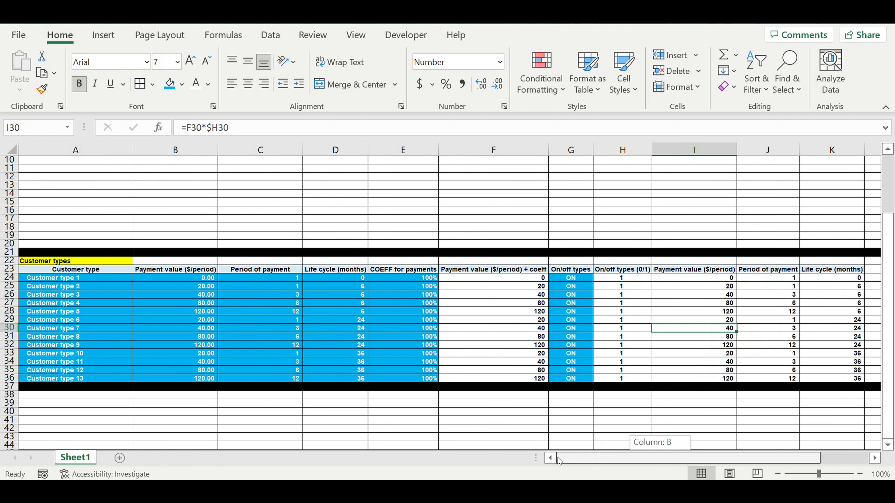
click(380, 339)
scroll(384, 317, down, 3)
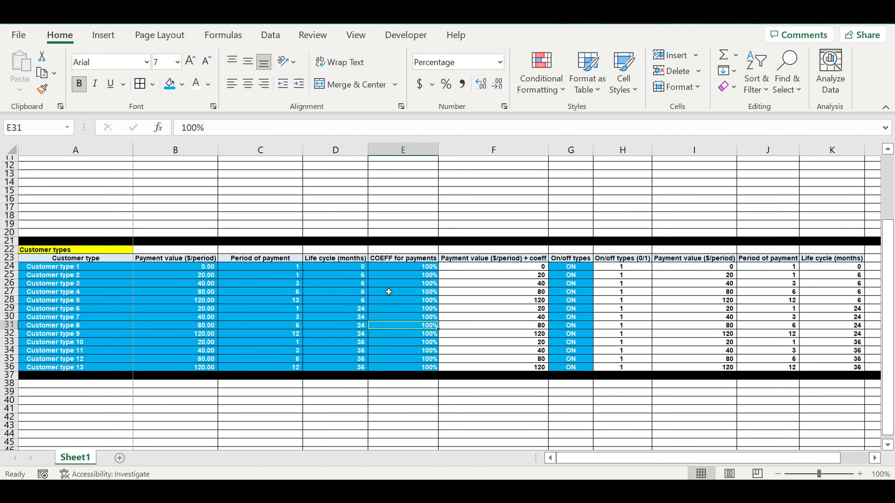
click(412, 353)
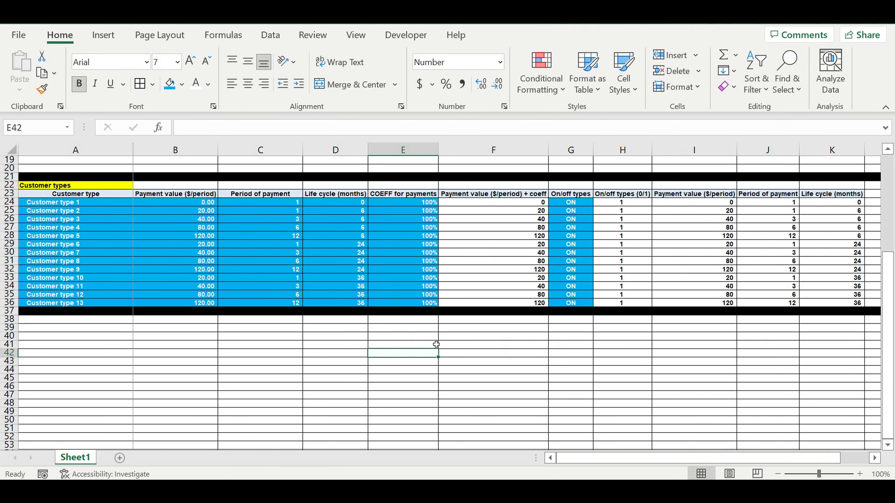
click(116, 313)
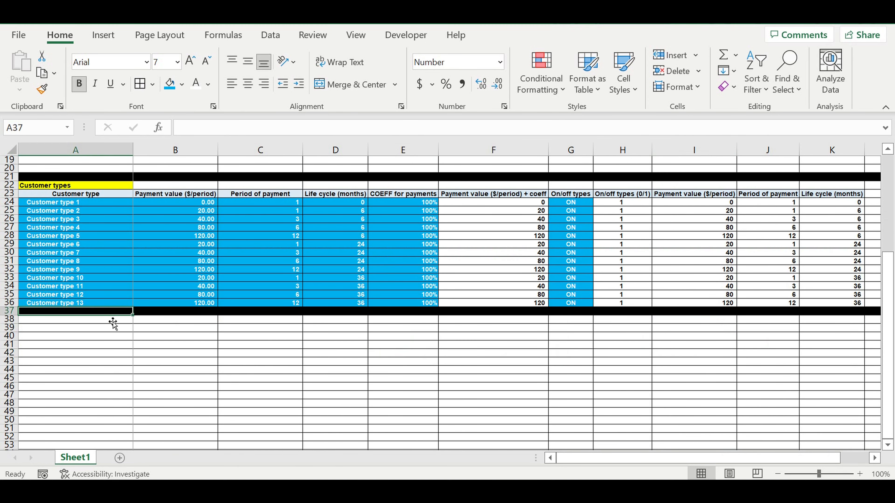
click(112, 320)
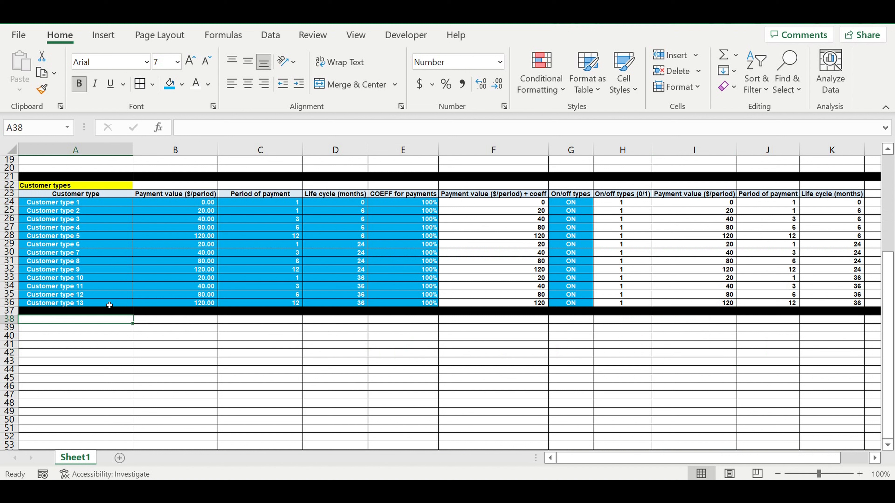
click(112, 339)
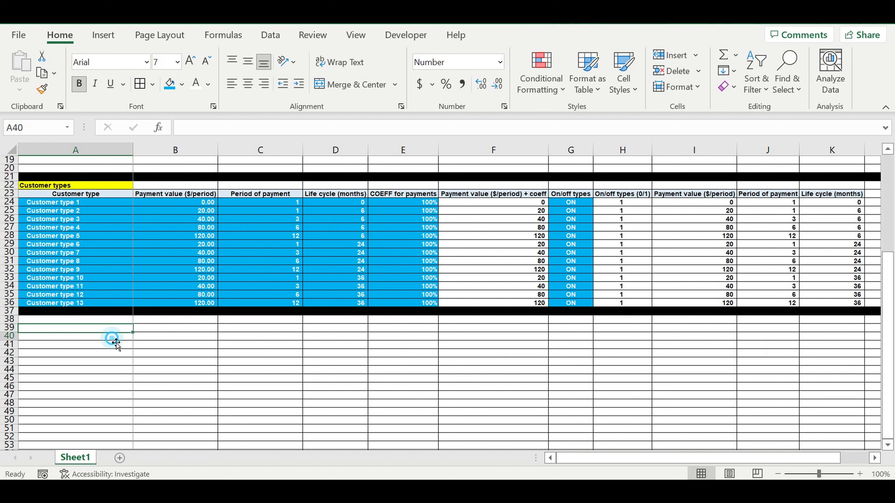
click(107, 329)
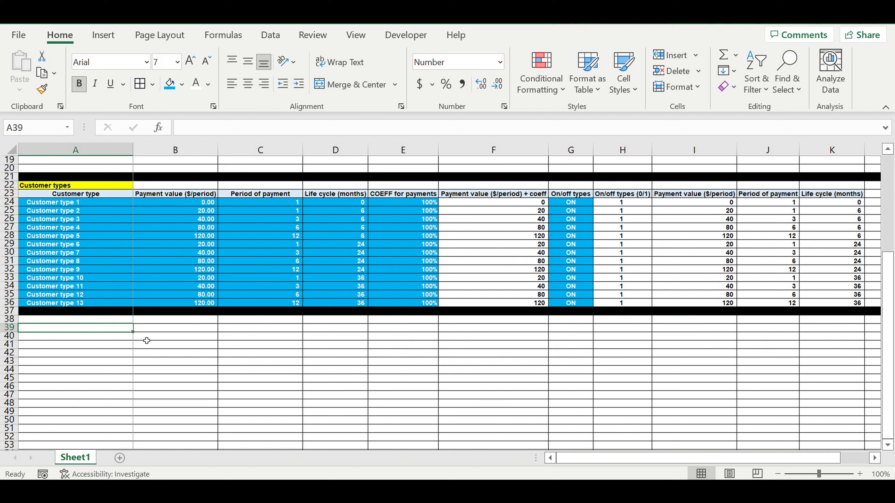
Add an orange-filled 'Operating activity months' heading in A38.
key(Up)
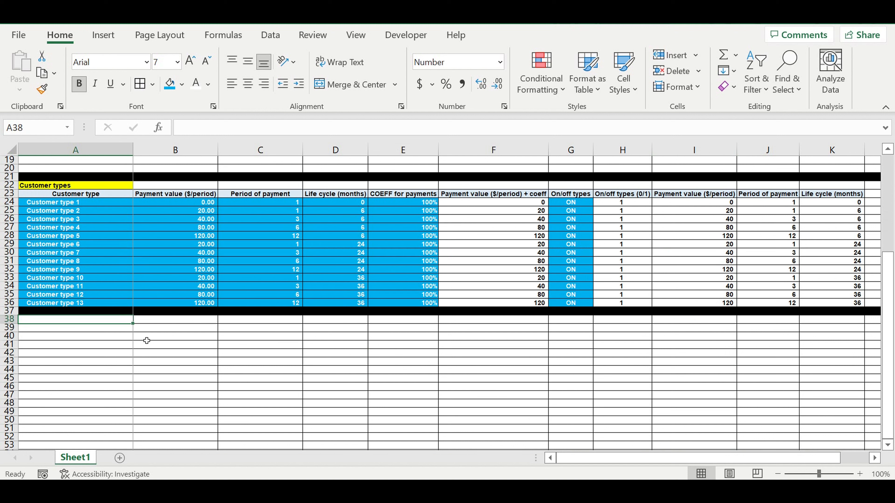
key(Down)
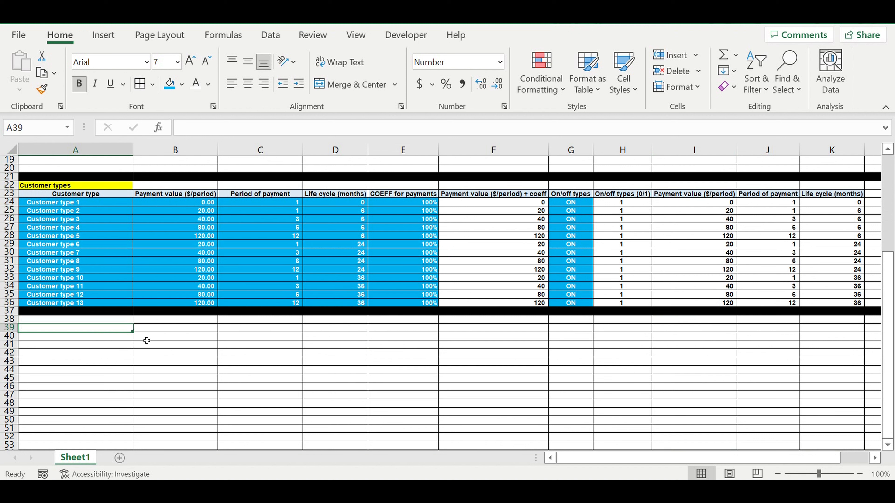
key(Up)
text(O)
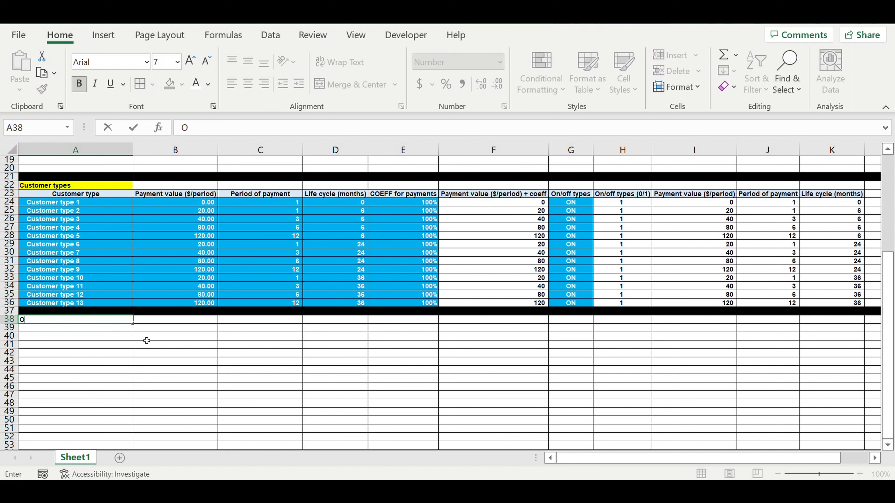
text(perating activity)
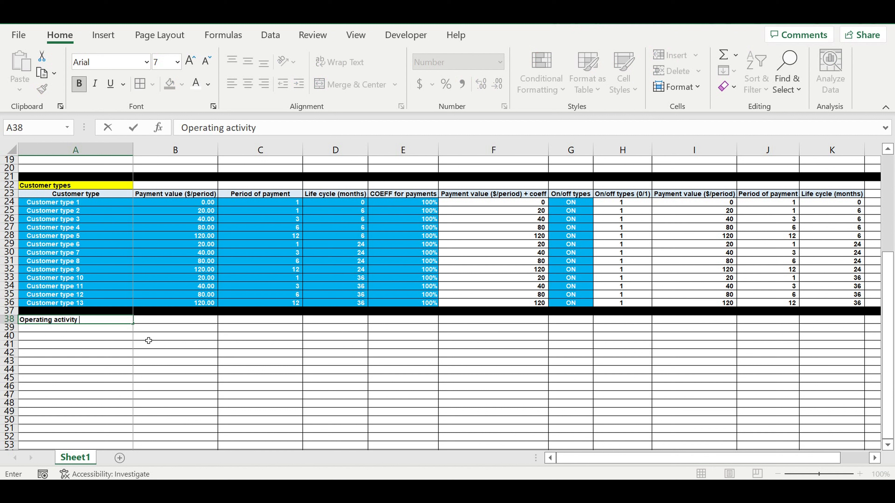
text( months)
key(Return)
click(49, 320)
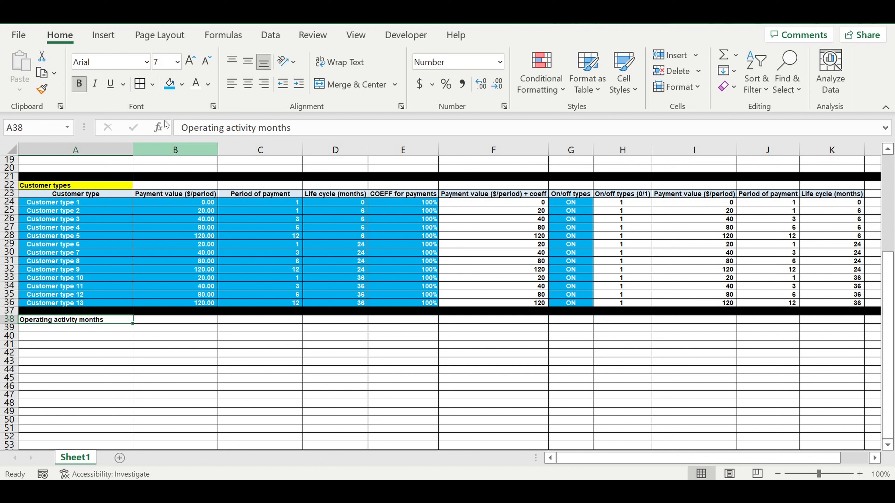
click(182, 84)
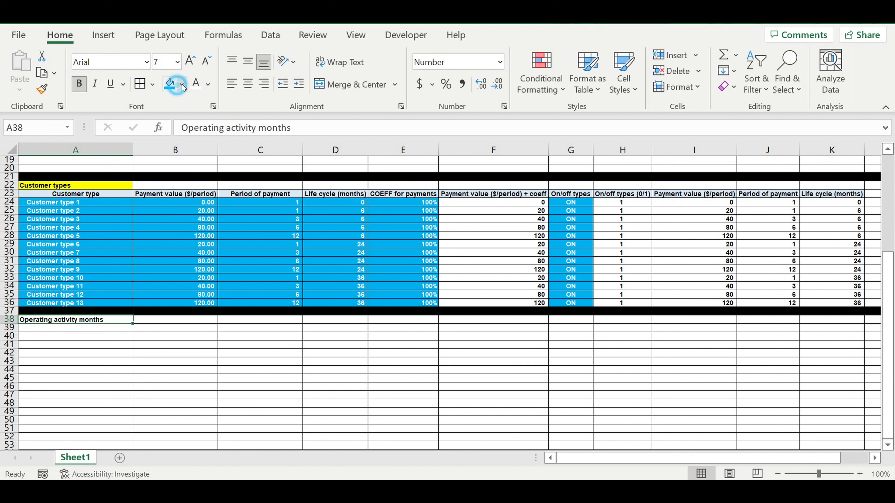
click(196, 215)
Enter the first month number 1 in A39.
key(Down)
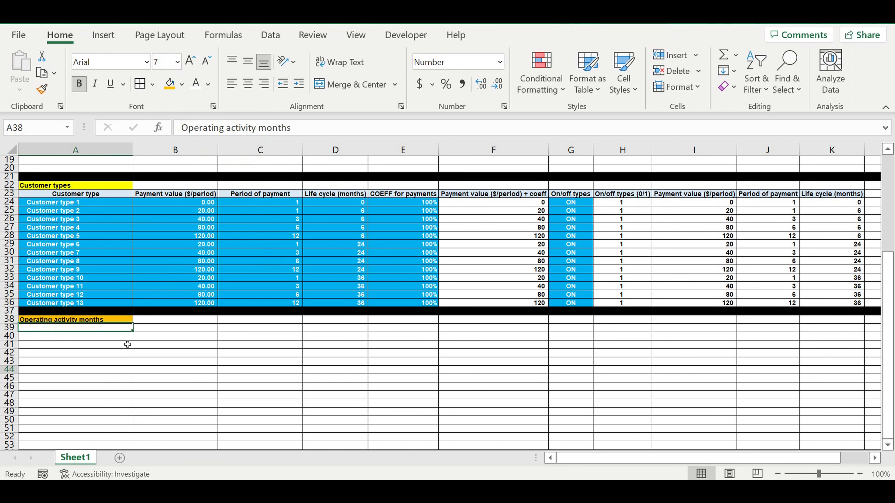
text(1)
click(124, 345)
click(120, 337)
Enter =A39+1 in A40 and fill the month numbering down column A.
text(=)
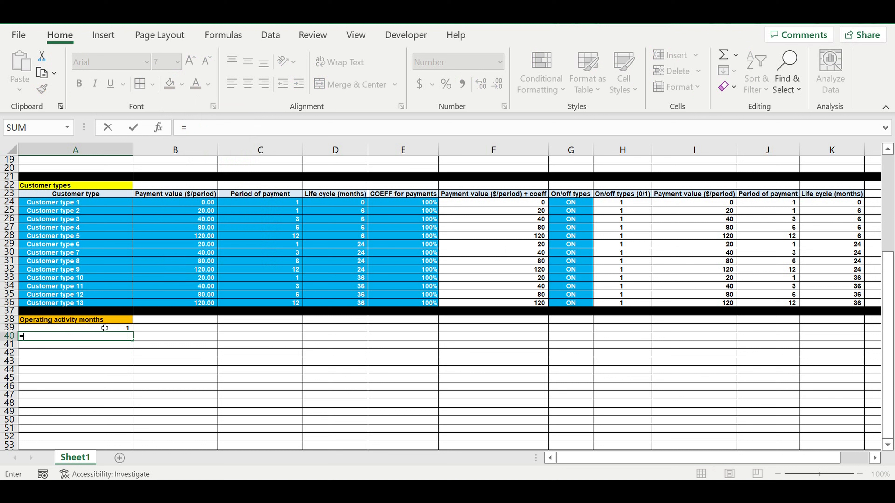
click(104, 328)
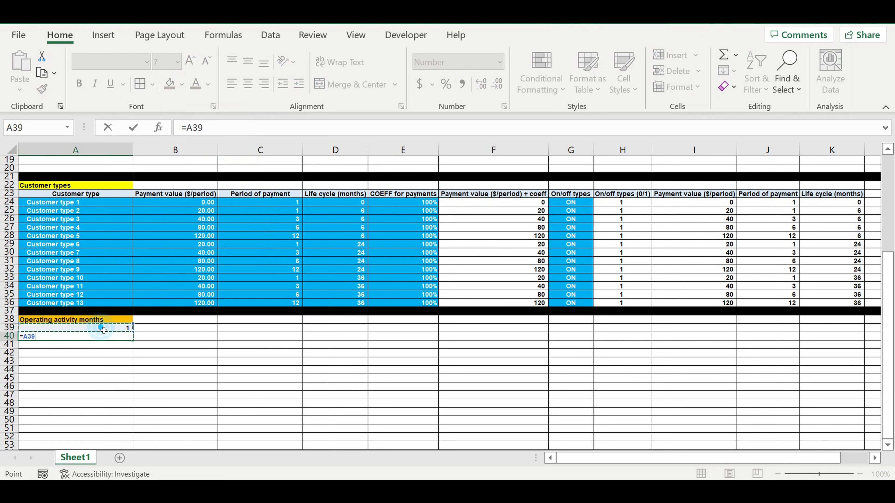
text(+1)
key(Return)
key(Return)
click(122, 337)
mouse_move(133, 340)
mouse_down()
mouse_move(117, 478)
mouse_move(124, 438)
mouse_move(117, 459)
mouse_move(113, 407)
mouse_move(115, 423)
mouse_up()
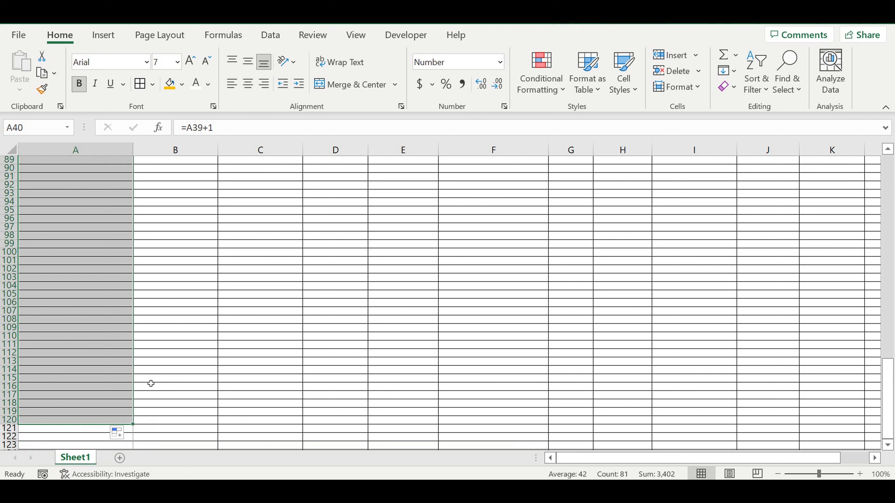
Continue filling the month numbers down column A to row 170.
scroll(175, 294, down, 3)
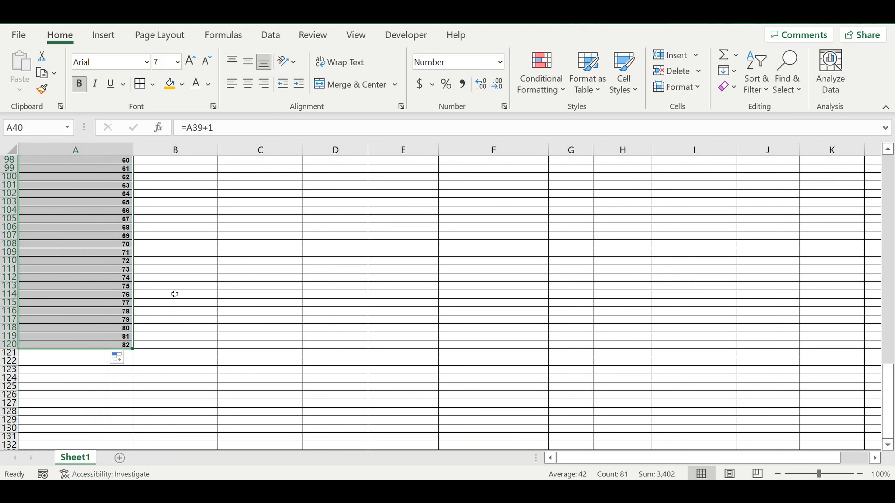
scroll(174, 294, down, 3)
click(92, 219)
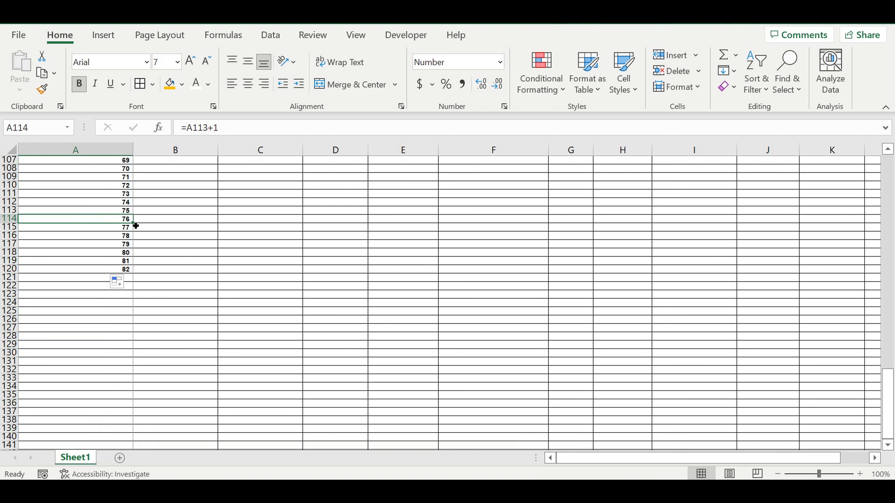
mouse_move(133, 223)
mouse_down()
mouse_move(118, 319)
mouse_move(121, 339)
mouse_move(155, 344)
mouse_up()
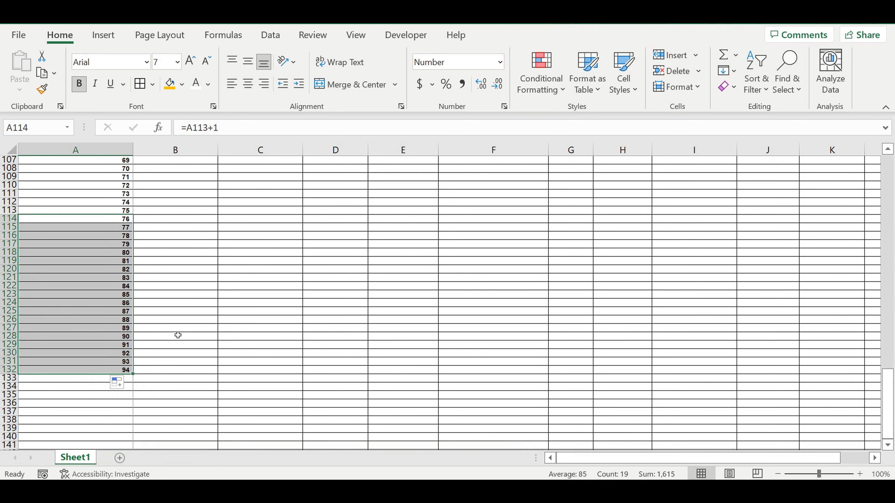
scroll(179, 333, down, 5)
click(90, 211)
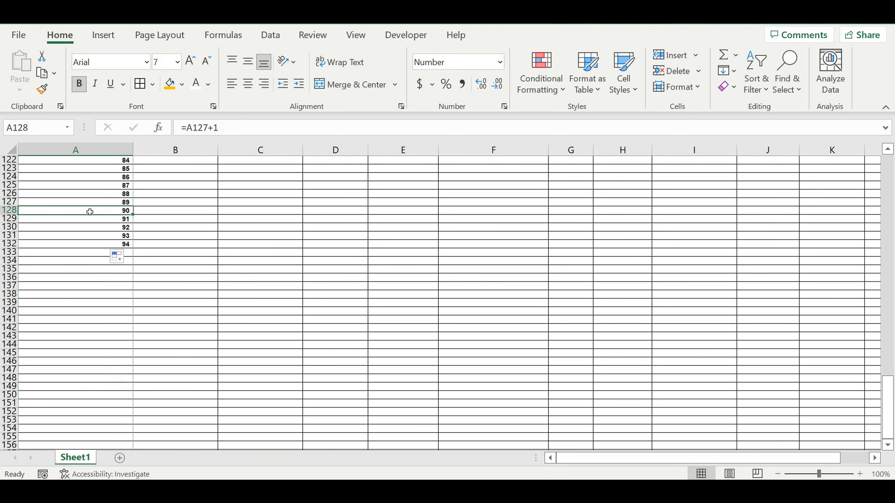
drag(134, 218, 164, 338)
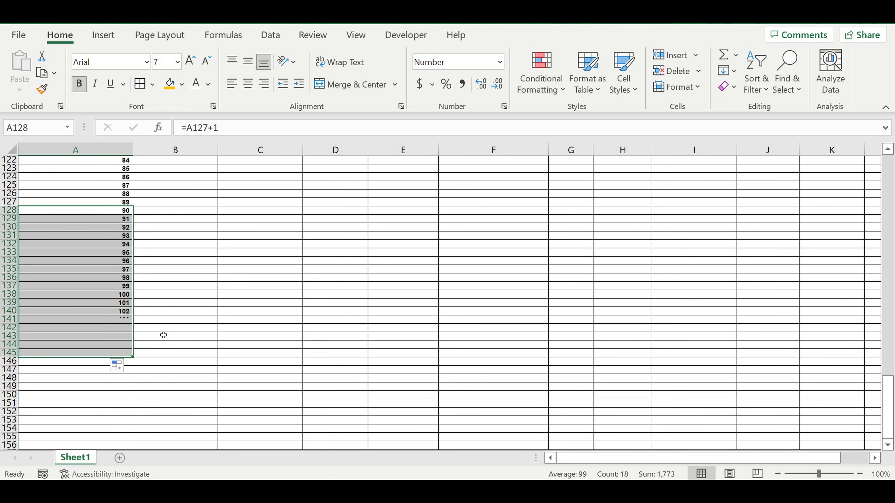
scroll(172, 292, down, 3)
click(167, 253)
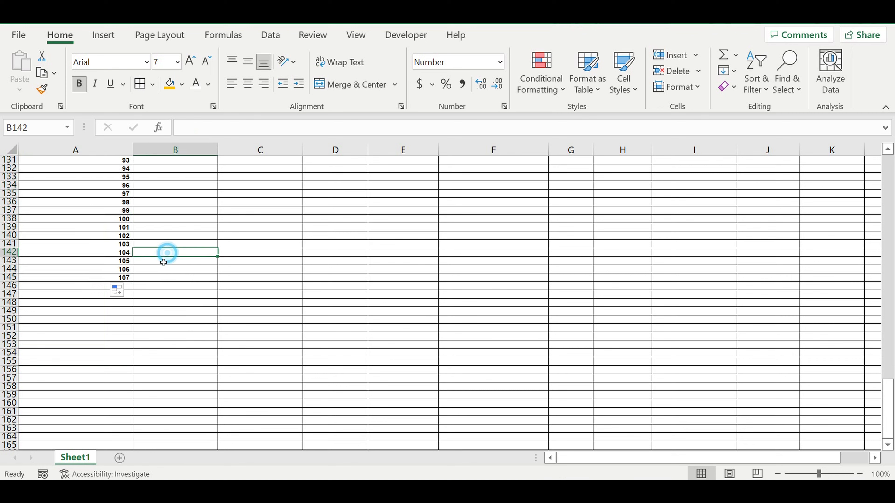
click(123, 272)
drag(133, 273, 131, 448)
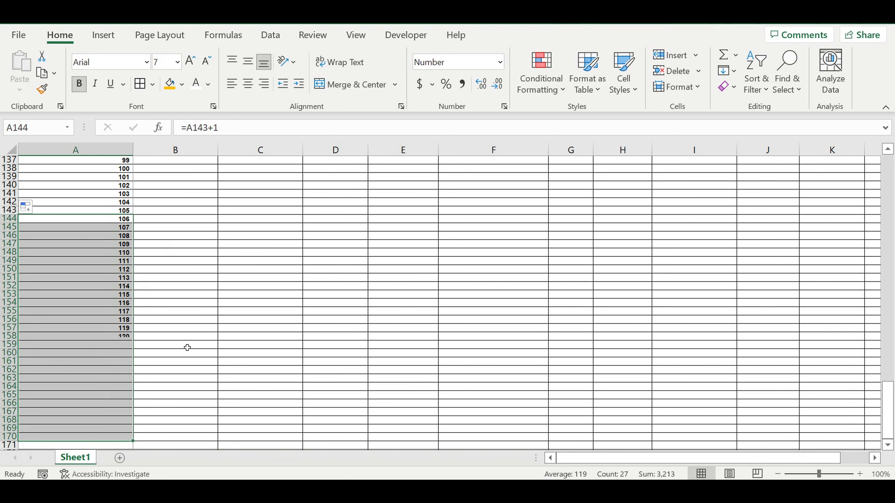
Clear the surplus months in rows 159–170 and fill row 159 black as a closing bar.
drag(10, 345, 11, 437)
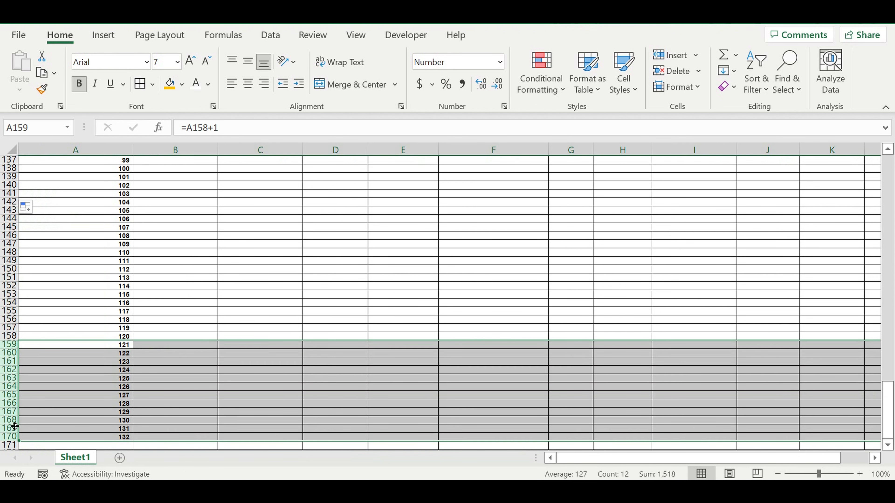
right_click(5, 405)
click(42, 284)
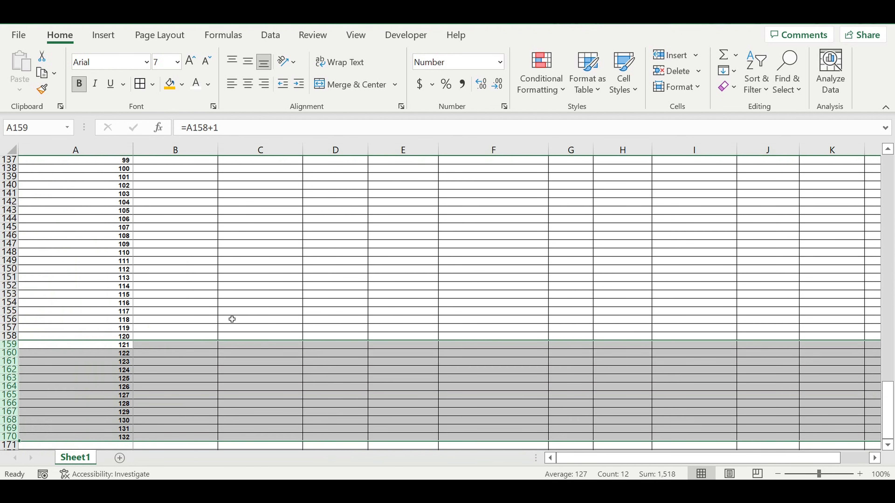
click(11, 347)
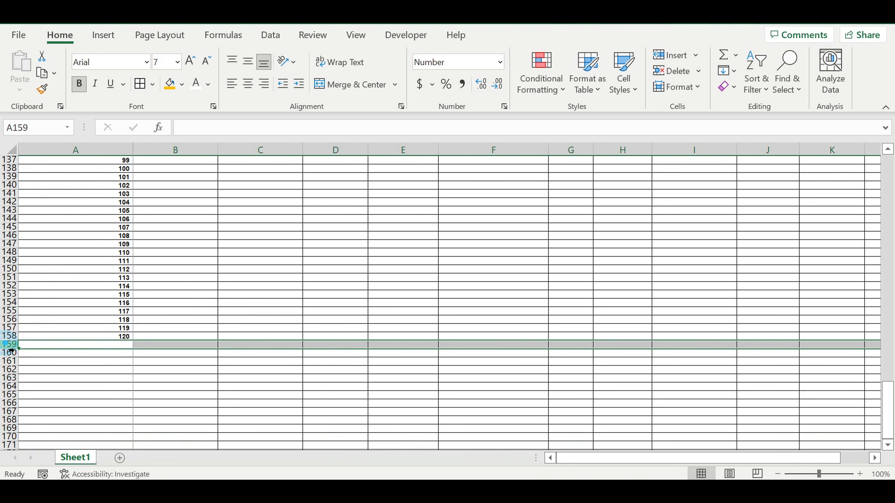
click(182, 84)
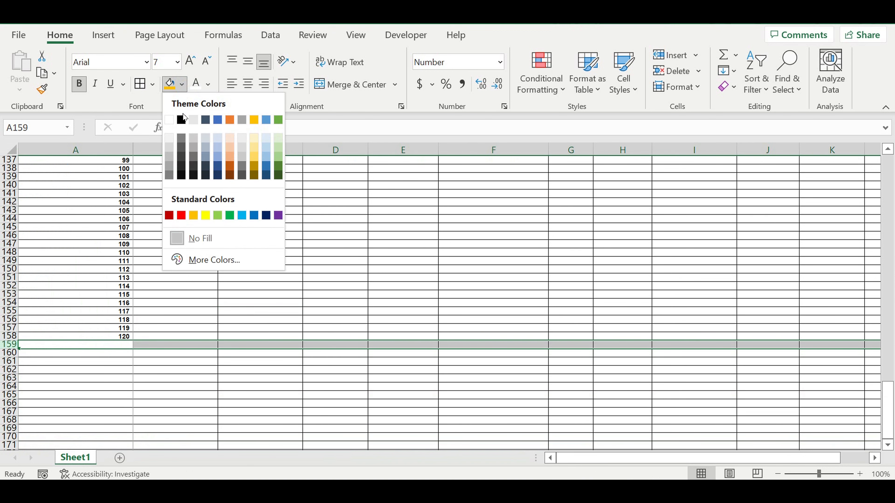
click(182, 119)
click(260, 219)
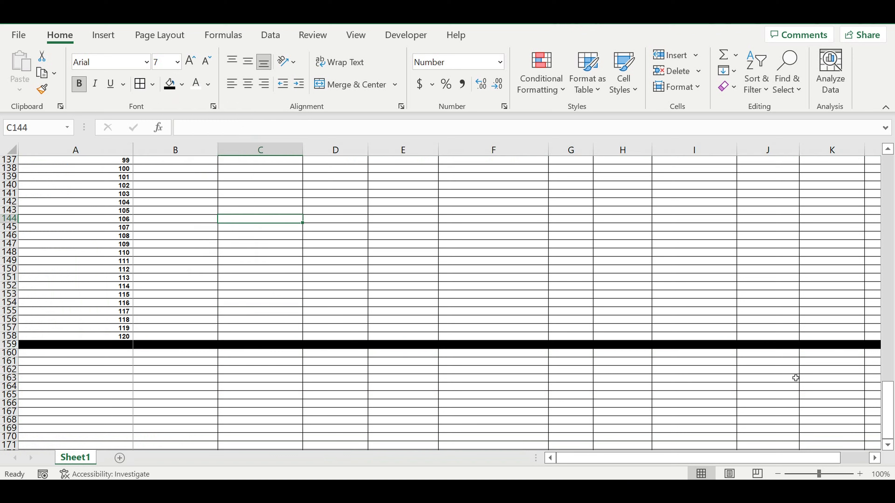
drag(887, 405, 832, 227)
scroll(385, 293, down, 6)
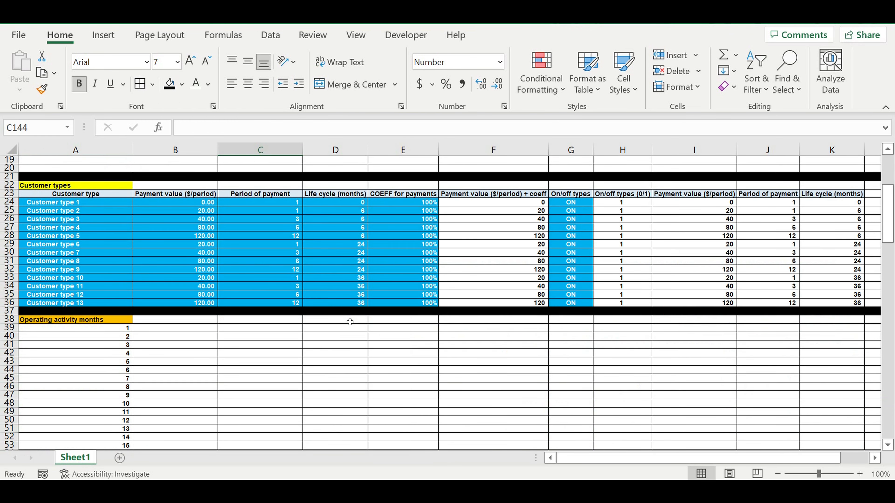
scroll(350, 322, down, 1)
drag(106, 304, 106, 445)
Copy the months header into B38, rename it 'New Customers' and center it.
click(181, 366)
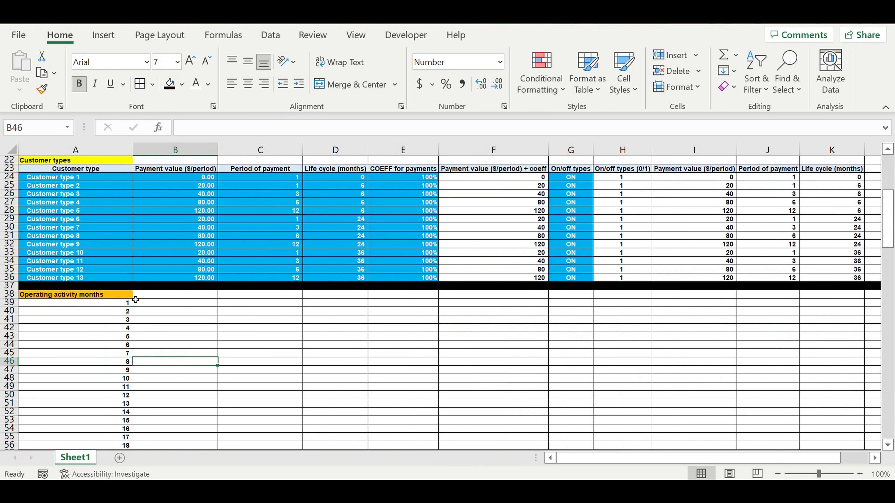
click(130, 298)
drag(130, 298, 177, 303)
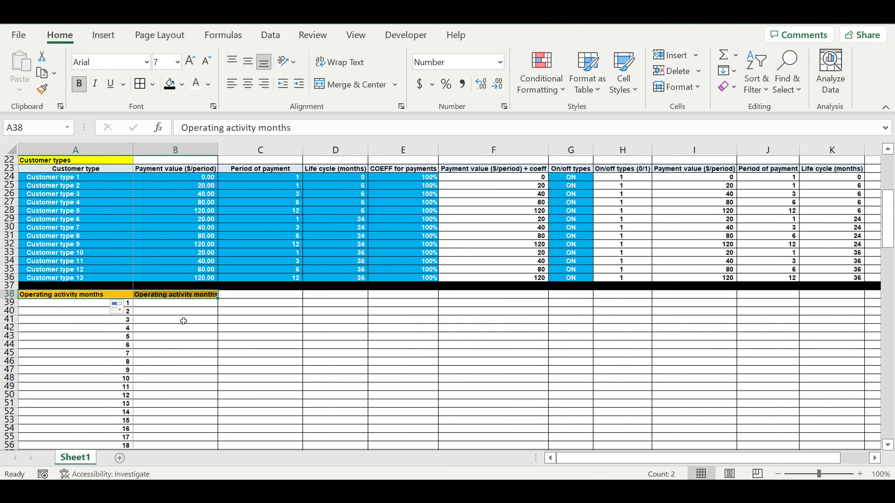
click(183, 320)
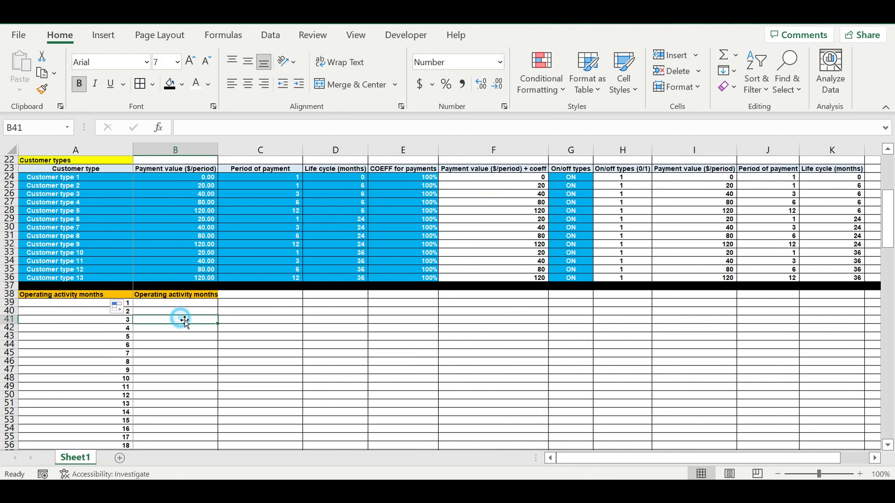
key(Up)
key(Up)
key(Up)
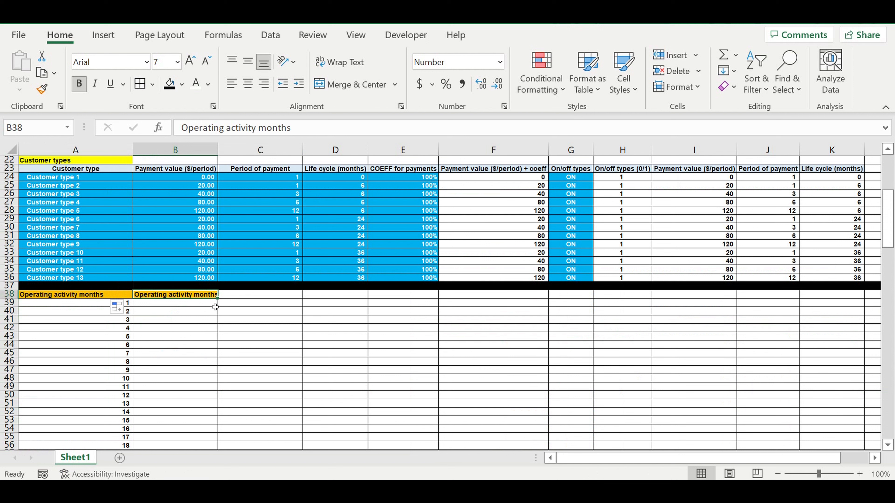
text(New)
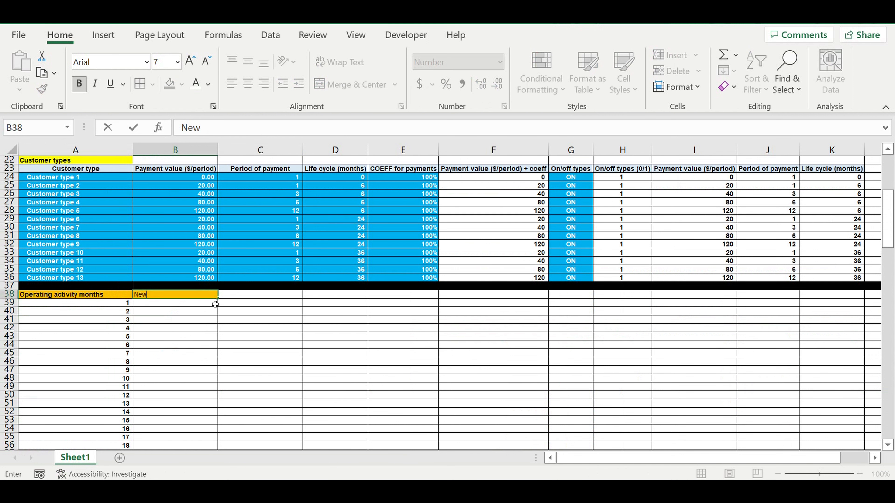
text( Customers)
key(Return)
key(Up)
click(248, 84)
click(264, 328)
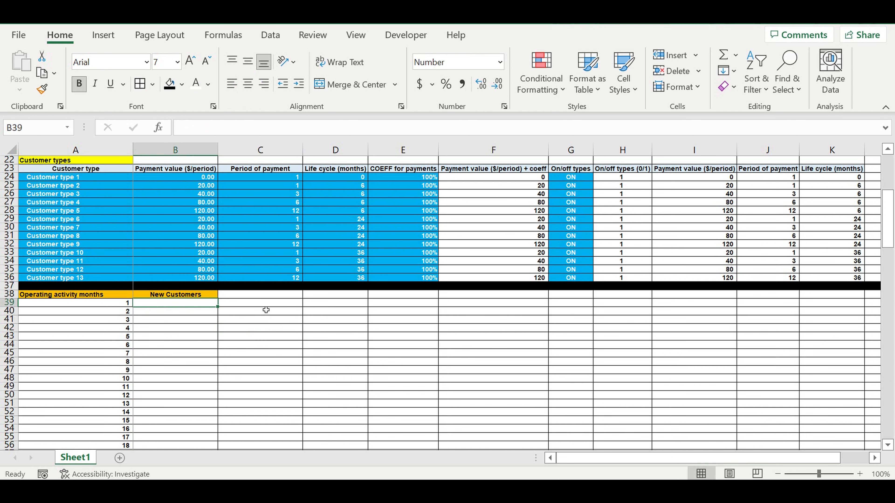
Enter 200 in B39 and the growth formula =B39+30 in B40.
text(200)
click(199, 320)
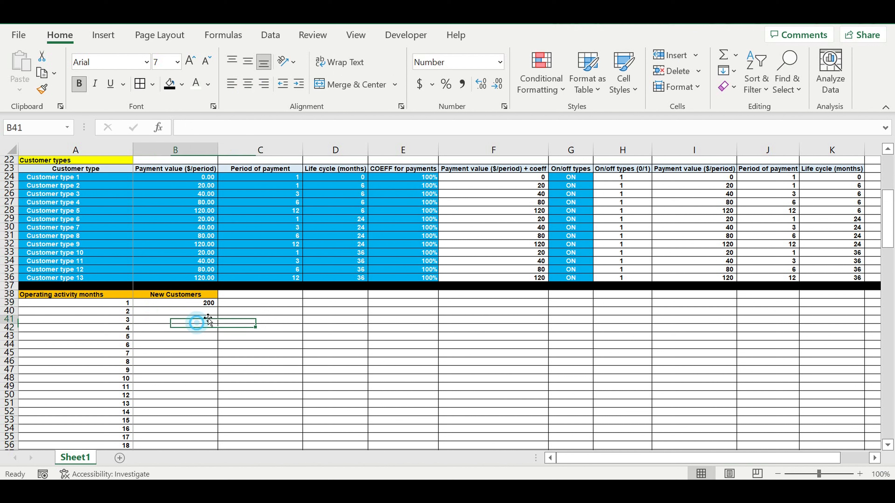
click(208, 313)
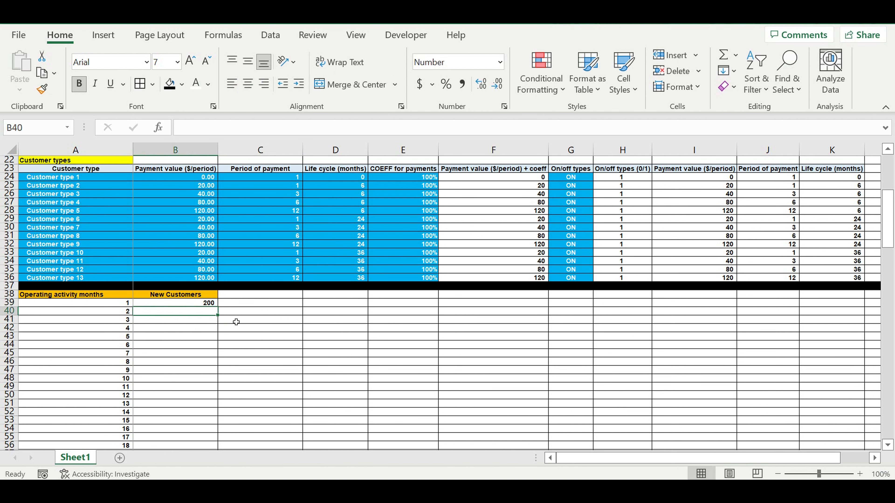
text(=)
click(210, 305)
text(+3)
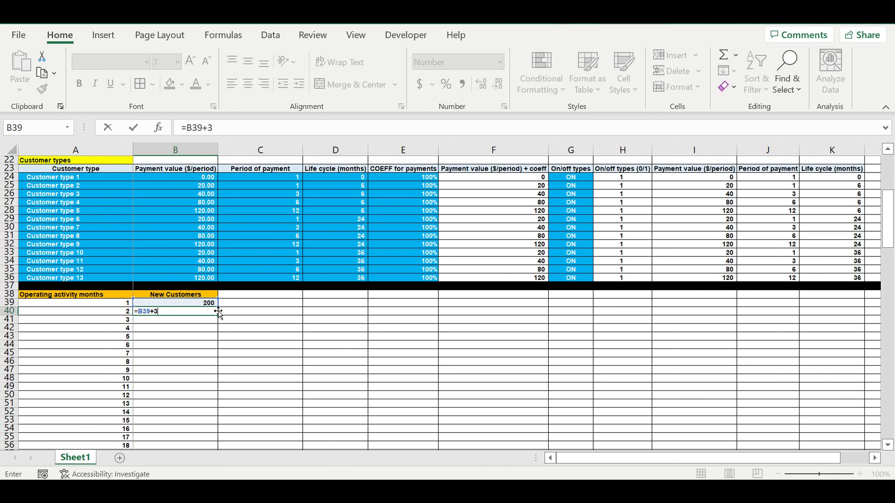
text(0)
key(Return)
click(211, 311)
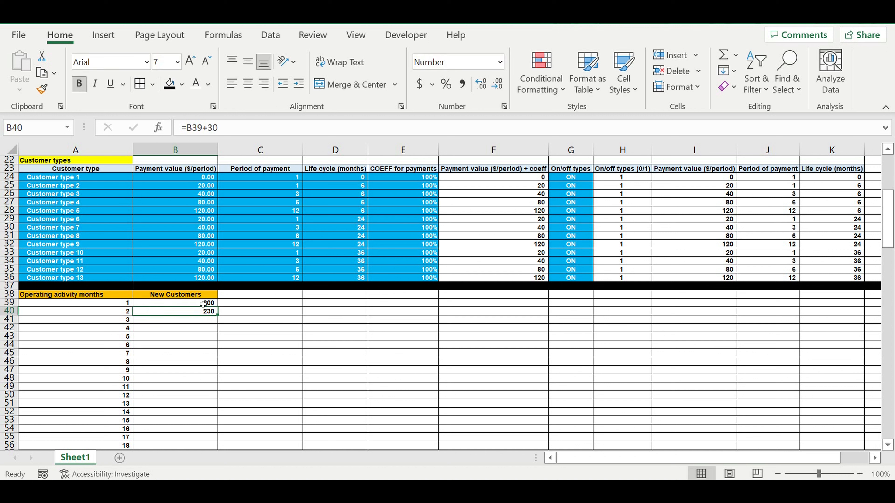
click(112, 305)
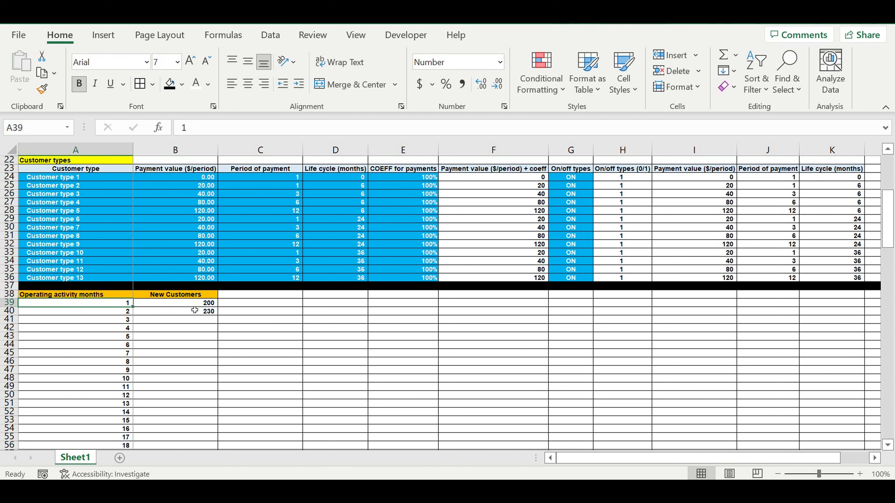
click(118, 312)
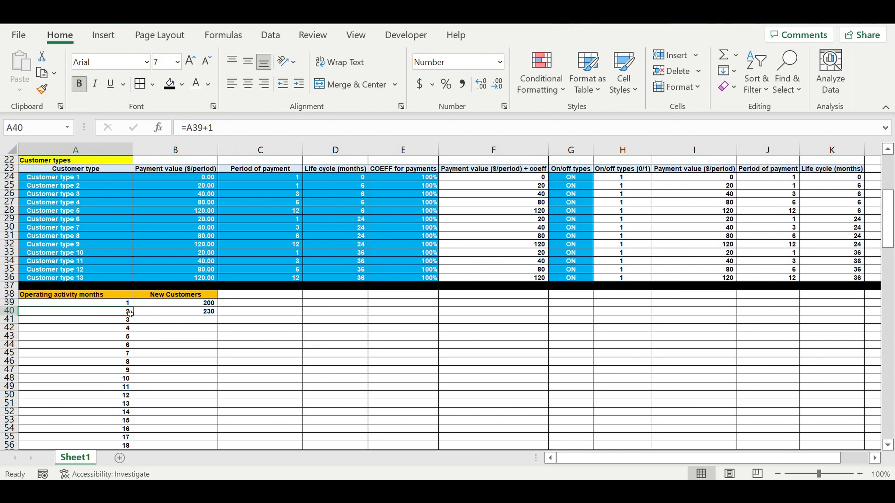
click(200, 314)
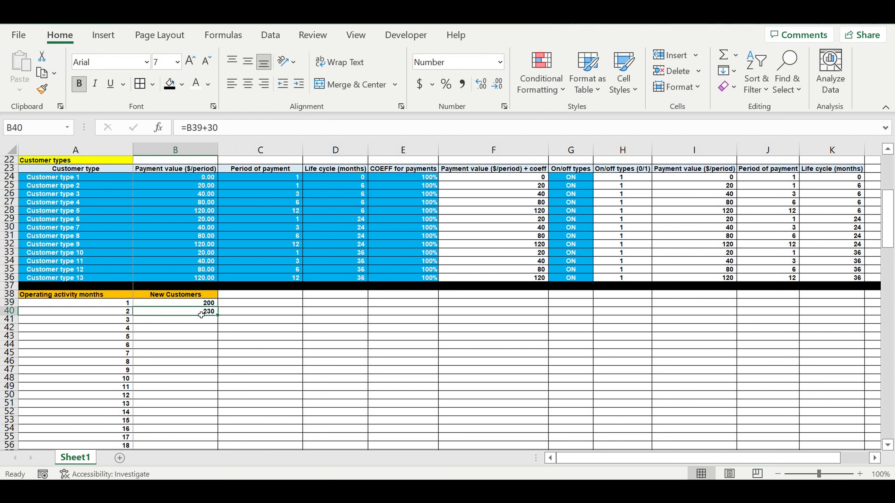
Fill B39:B40 light blue and extend the +30 formula down to B158.
key(Up)
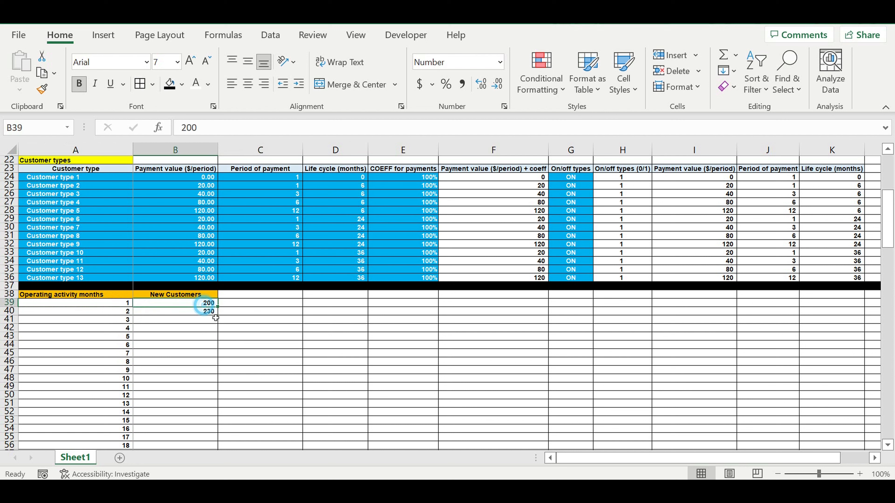
click(208, 315)
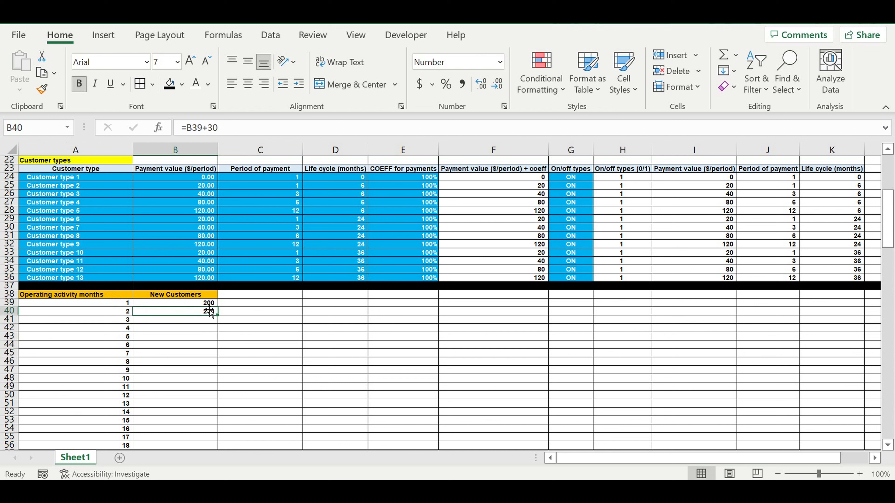
drag(201, 303, 206, 316)
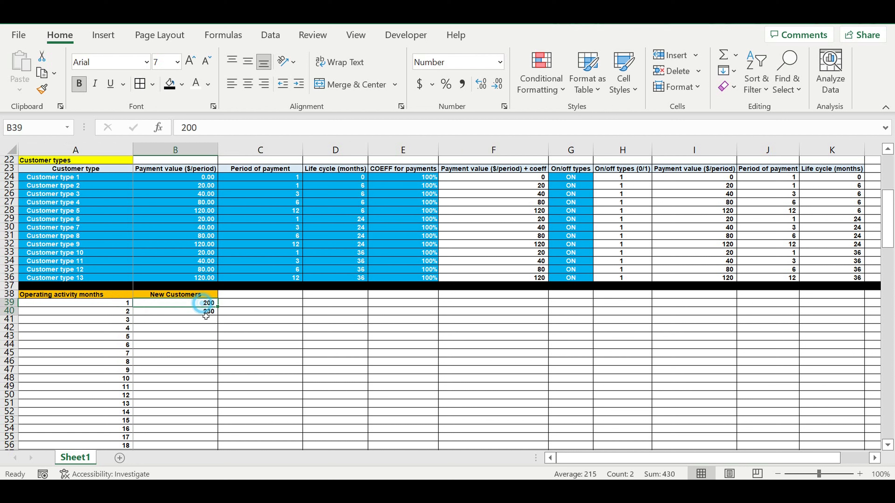
click(182, 85)
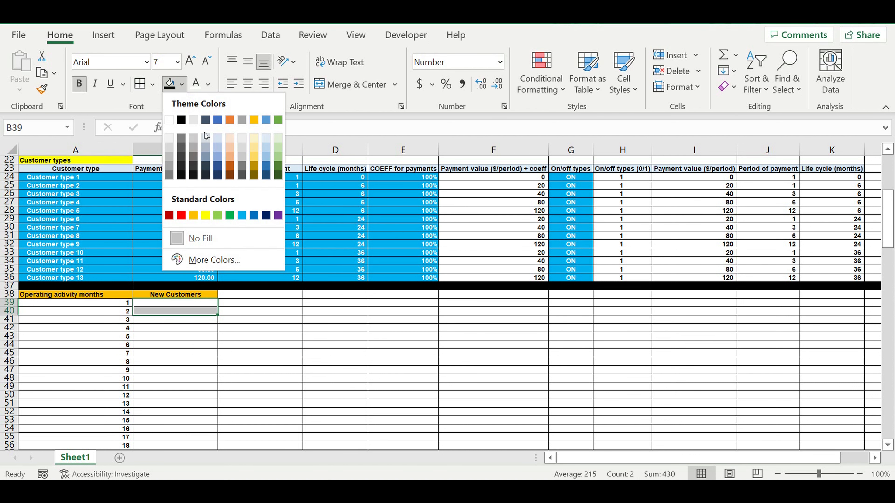
click(241, 215)
click(258, 294)
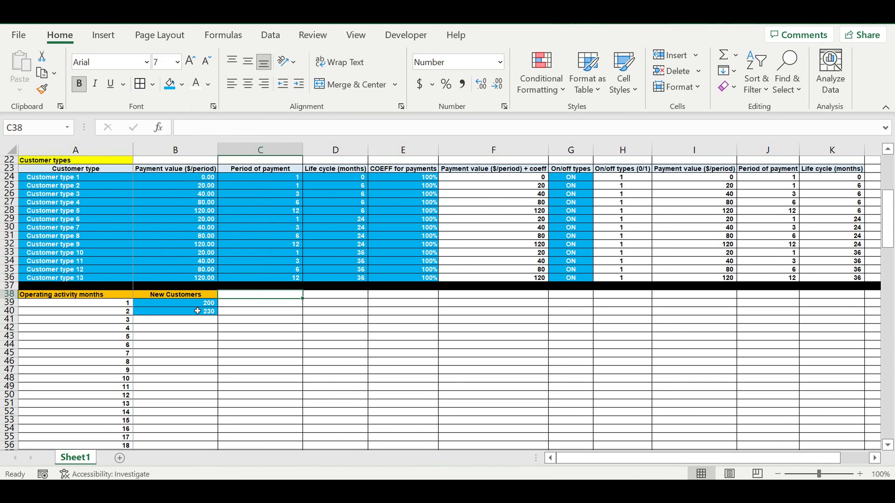
click(197, 310)
drag(217, 314, 198, 437)
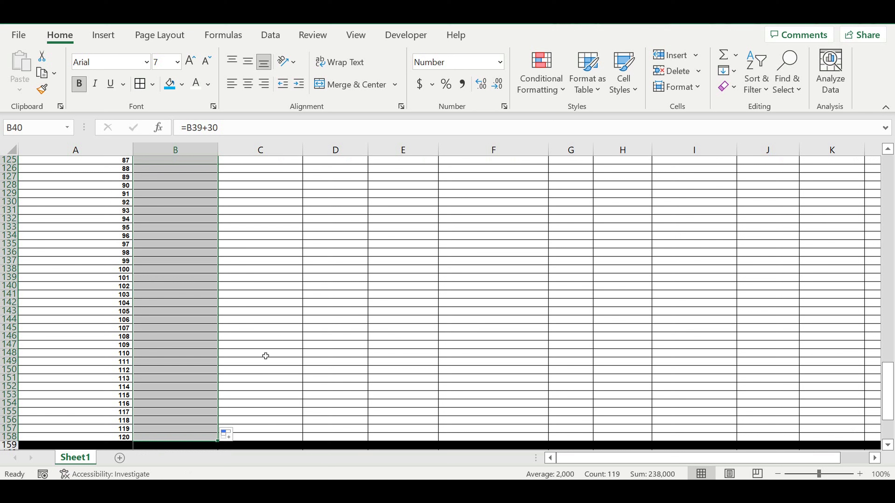
click(267, 347)
drag(888, 337, 888, 204)
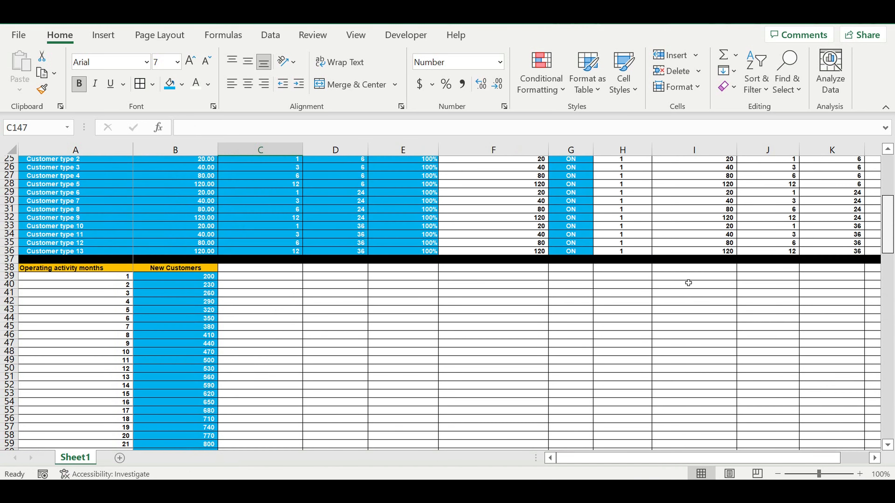
Copy the New Customers values B39:B158 and paste them with Ctrl+V.
scroll(313, 311, up, 1)
click(190, 298)
drag(190, 299, 208, 372)
right_click(192, 370)
click(216, 108)
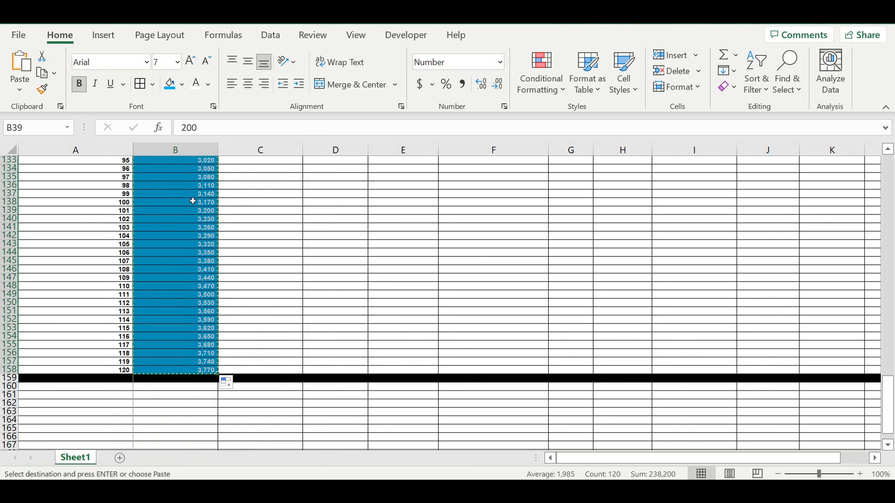
key(ctrl+v)
click(333, 220)
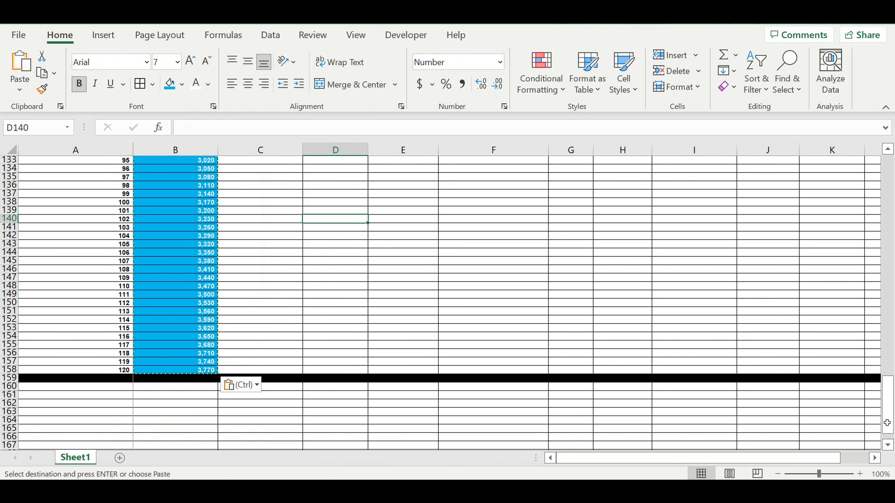
drag(892, 408, 877, 211)
scroll(178, 320, up, 3)
click(179, 315)
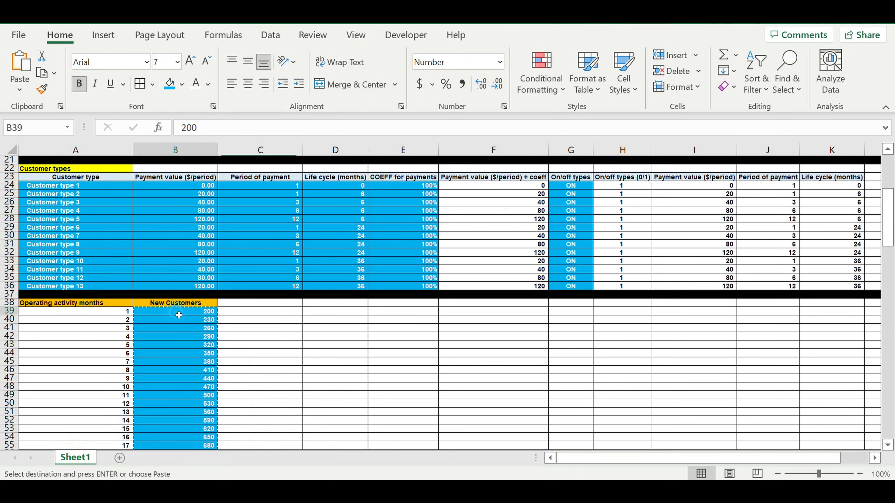
drag(179, 315, 190, 429)
click(254, 361)
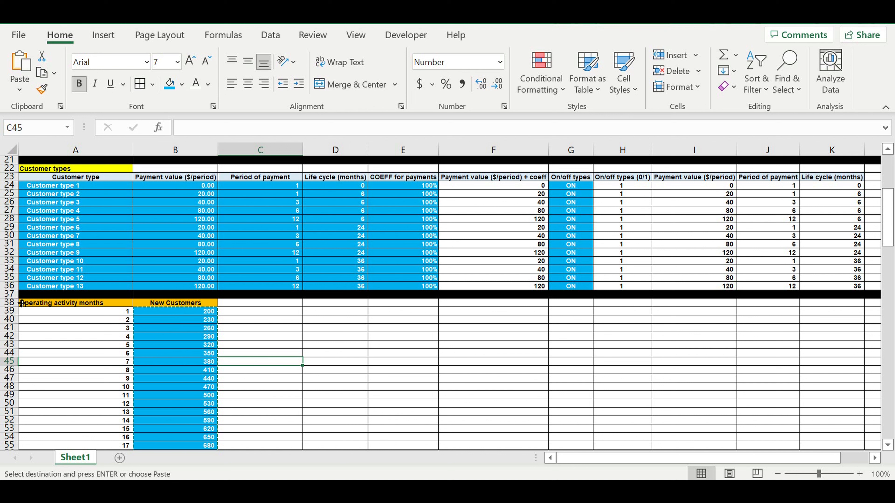
Insert five blank rows 38–42 and recolour rows 38–41 light with black text.
drag(9, 302, 9, 337)
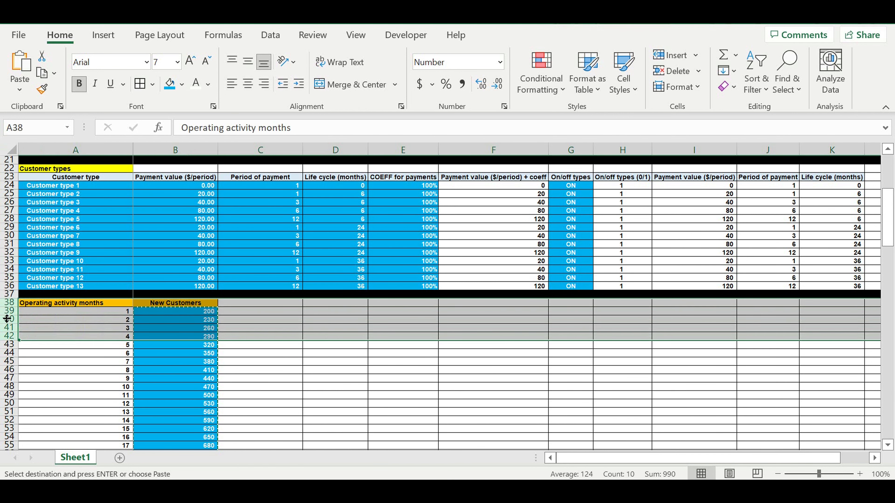
right_click(8, 319)
click(41, 179)
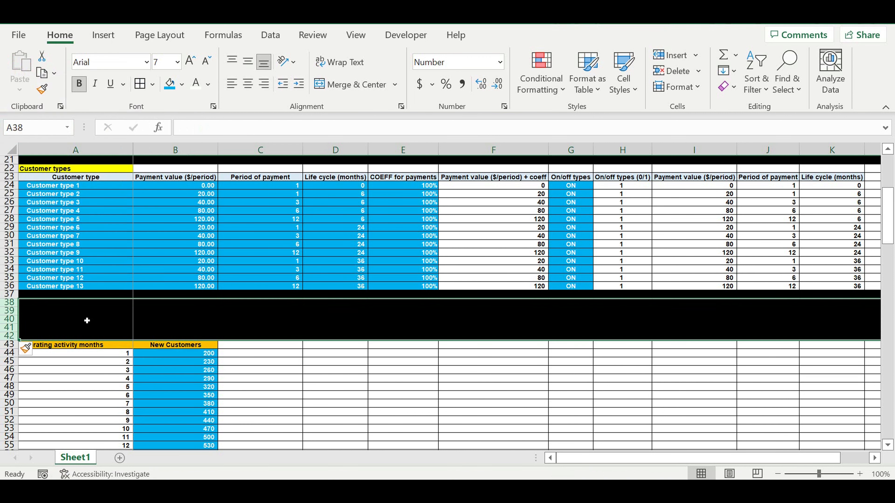
drag(9, 302, 8, 327)
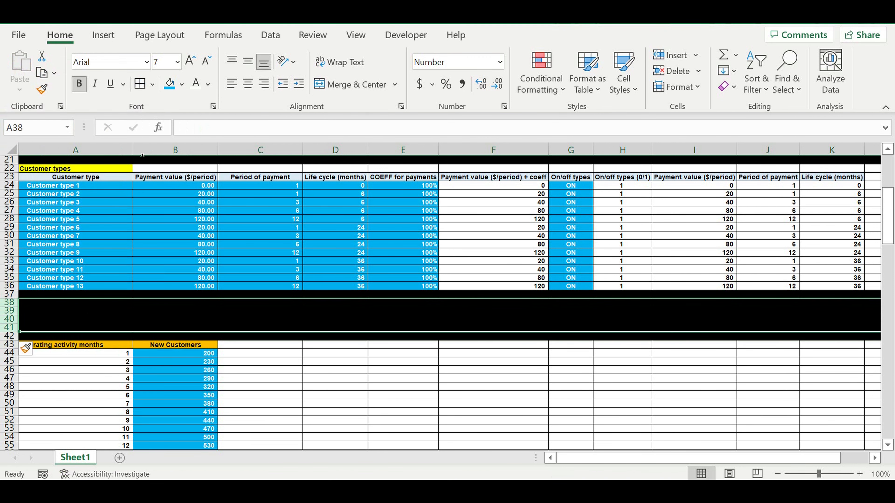
click(180, 89)
click(172, 147)
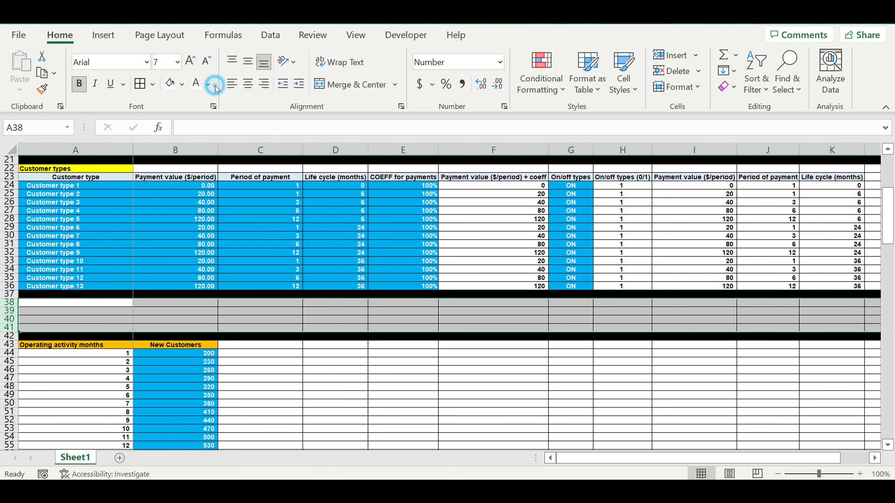
click(211, 86)
click(208, 100)
click(104, 307)
Label A38 'Amount of customers coeff' and enter 100% in B38.
click(112, 302)
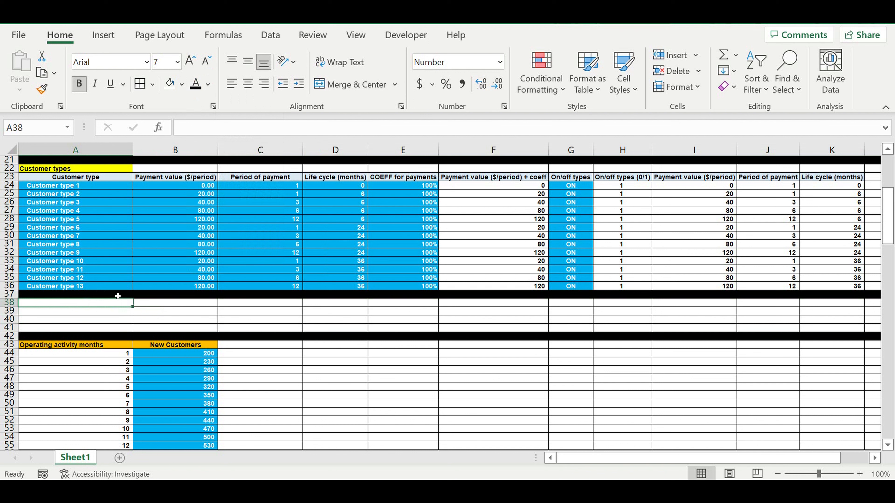
text(Amount of customers coe)
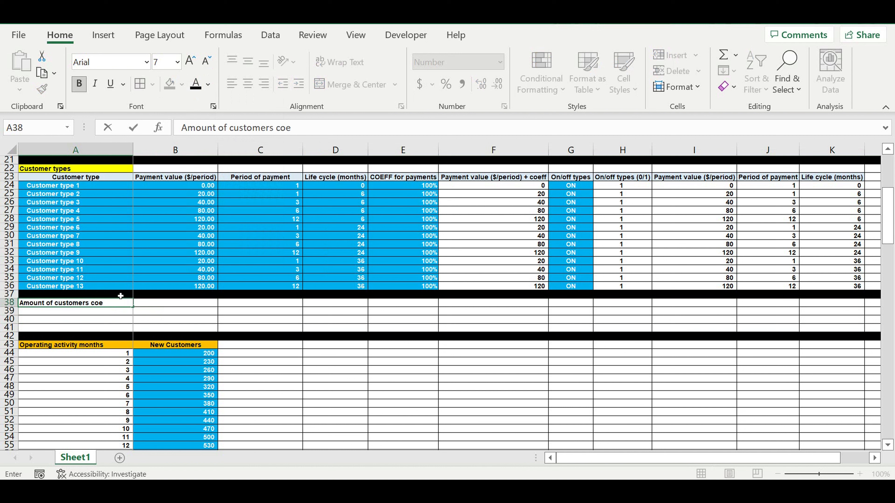
text(ff)
key(Return)
click(196, 302)
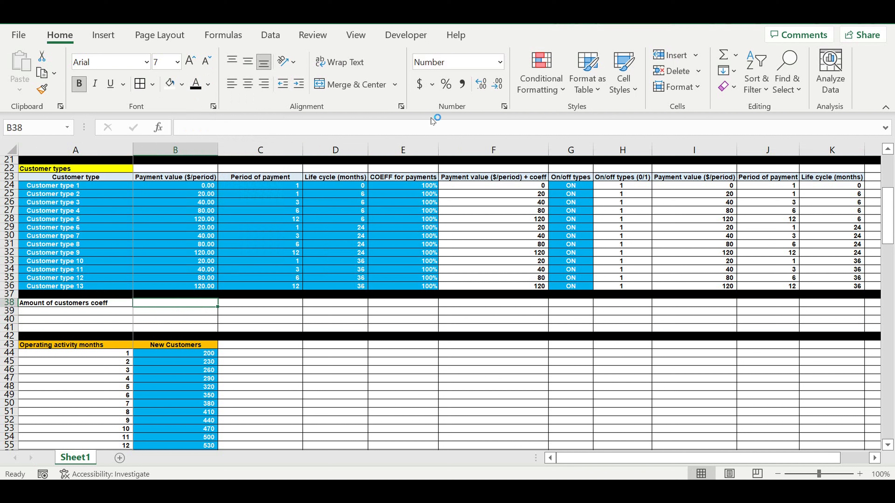
click(446, 84)
text(1)
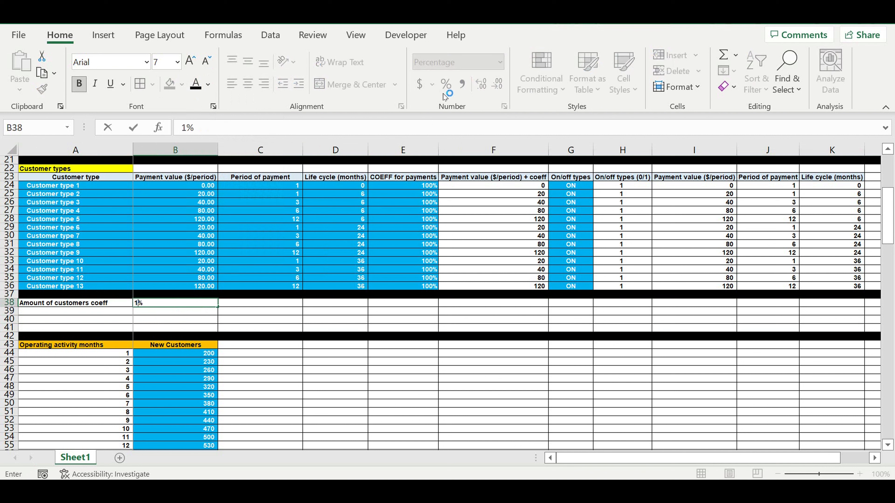
text(00)
click(299, 329)
Fill B38 light blue with white text and copy the New Customers header into C43.
click(190, 304)
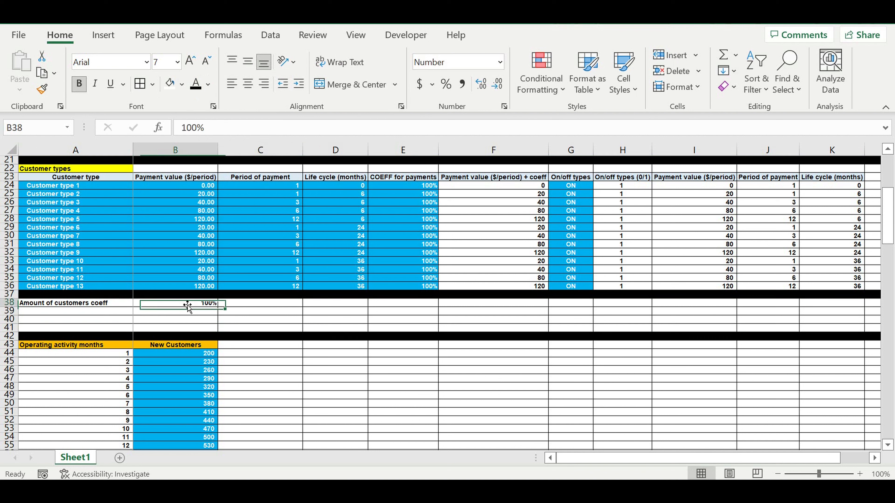
click(182, 84)
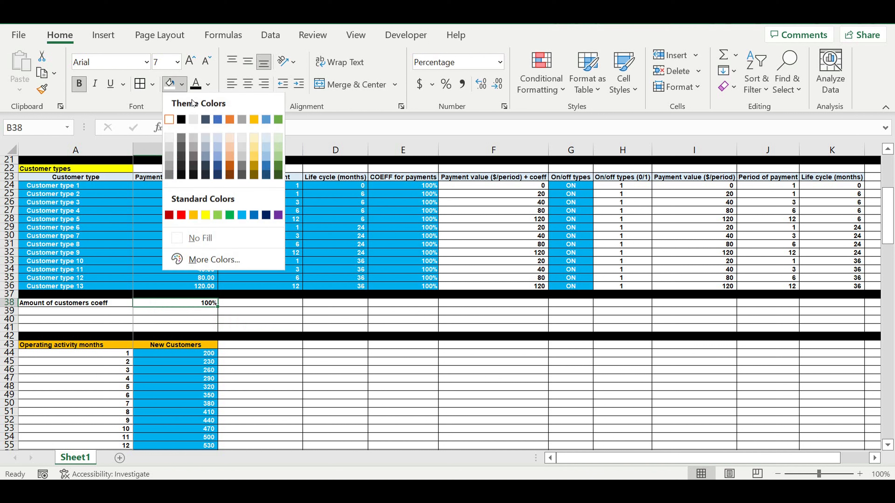
click(240, 214)
click(208, 85)
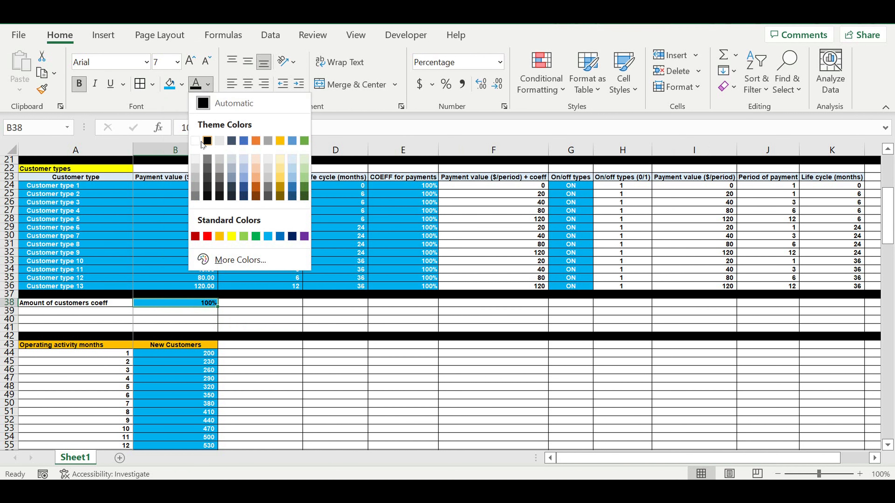
click(200, 140)
click(280, 310)
click(211, 345)
drag(218, 348, 306, 354)
Rename the C43 header to 'New Customers + coeff'.
click(275, 130)
text(+ coe)
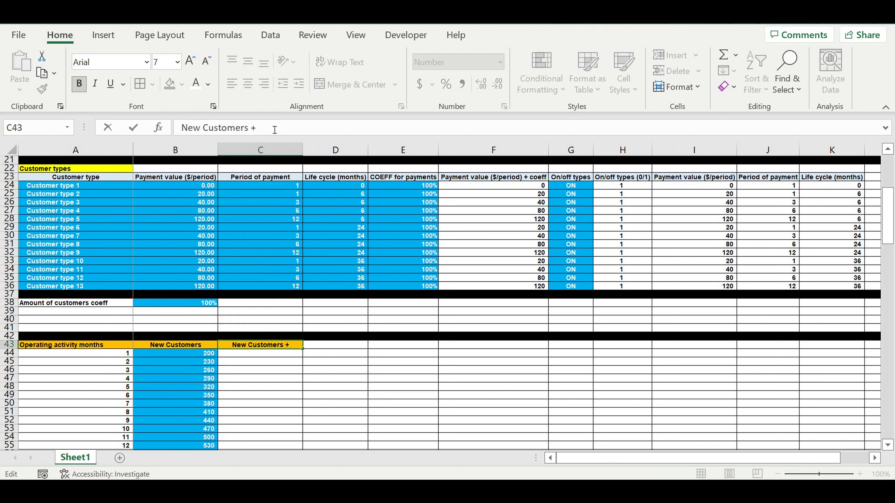
text(ff)
key(Return)
Enter =B44*$B$38 in C44 and fill it down through month 120.
text(=)
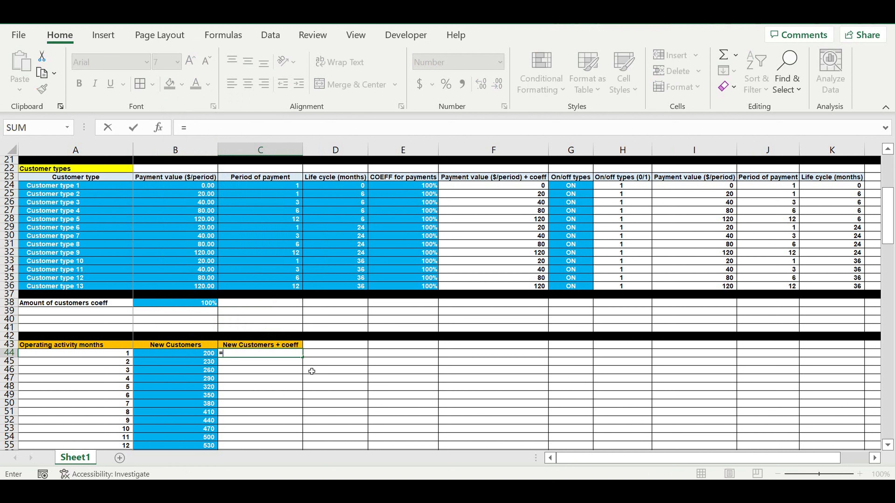
click(186, 357)
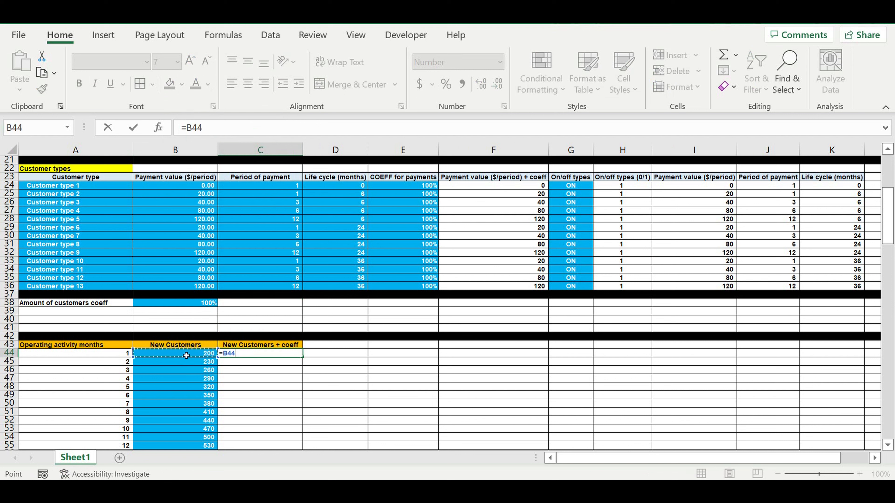
text(*)
click(204, 304)
click(206, 126)
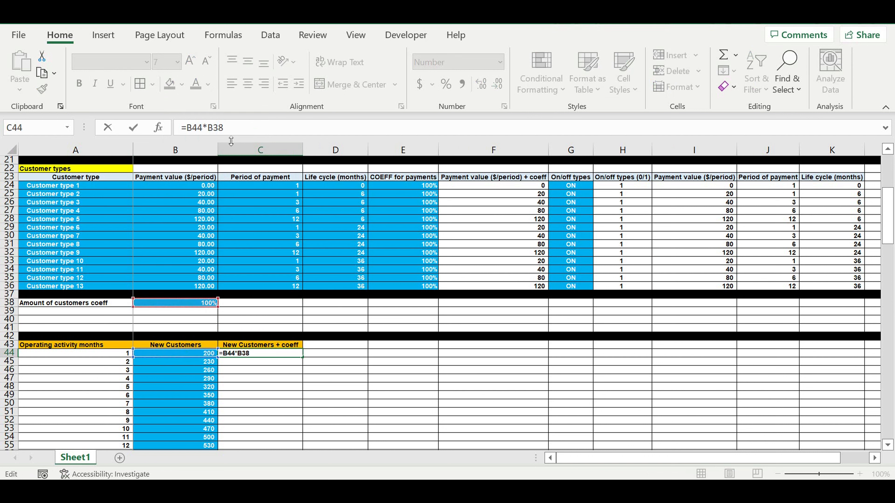
text($)
click(221, 128)
click(219, 127)
key(Return)
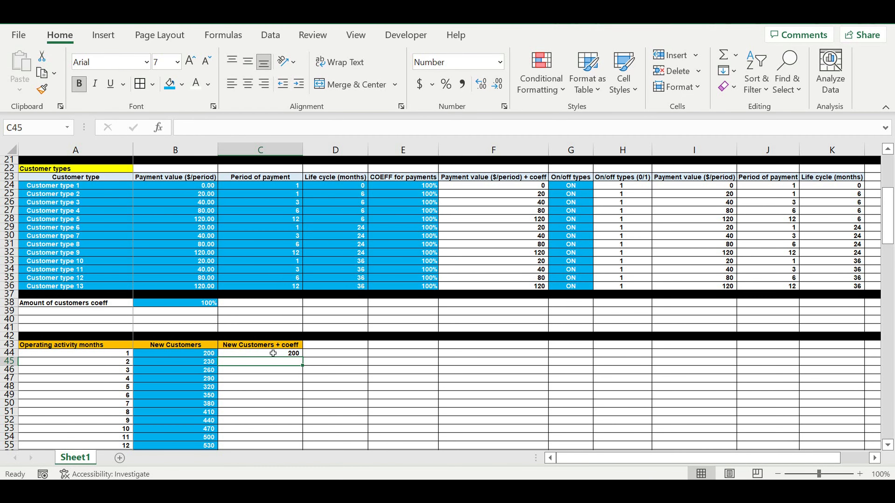
click(273, 353)
drag(302, 357, 293, 407)
scroll(399, 326, up, 10)
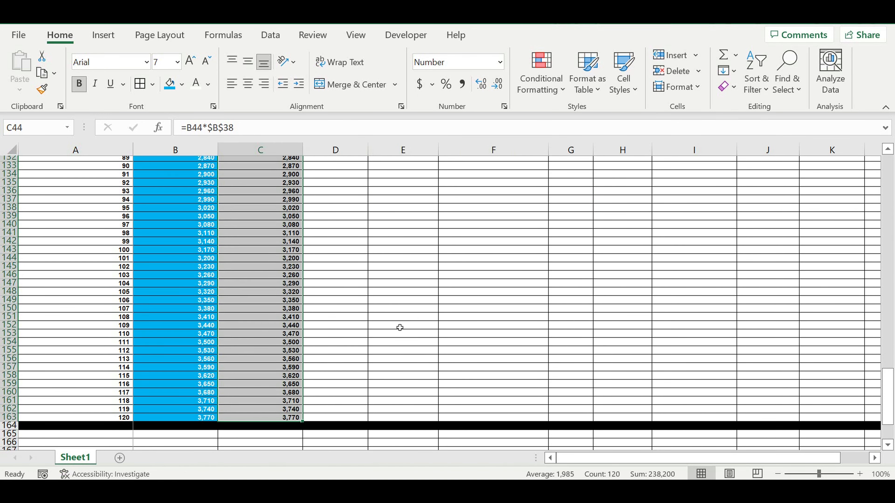
scroll(394, 303, up, 20)
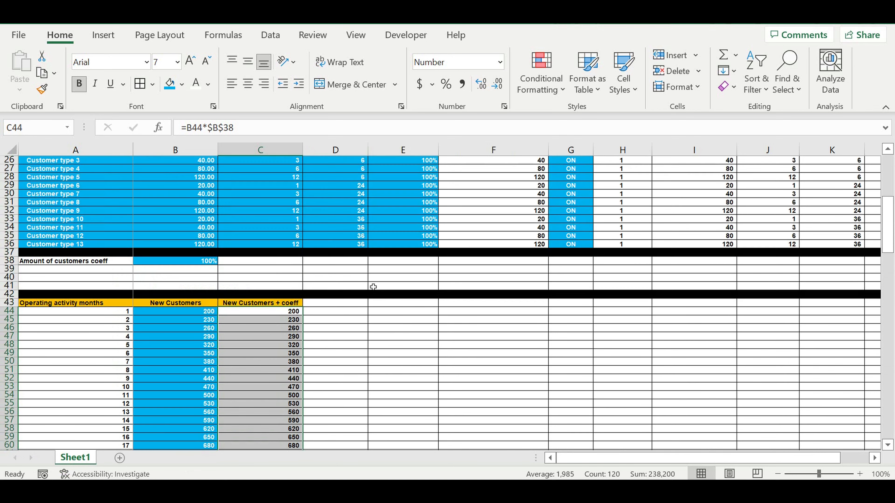
Try coefficients of 80% and then 50% in B38 to watch column C recalculate.
click(365, 329)
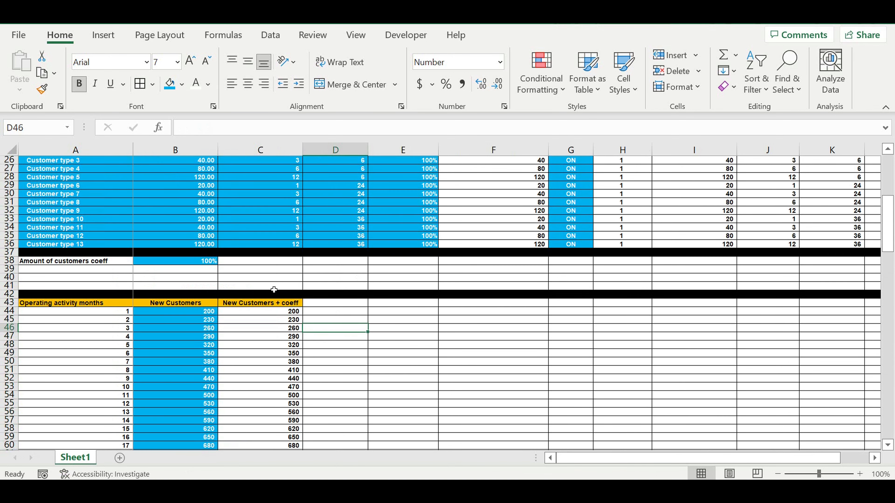
click(195, 262)
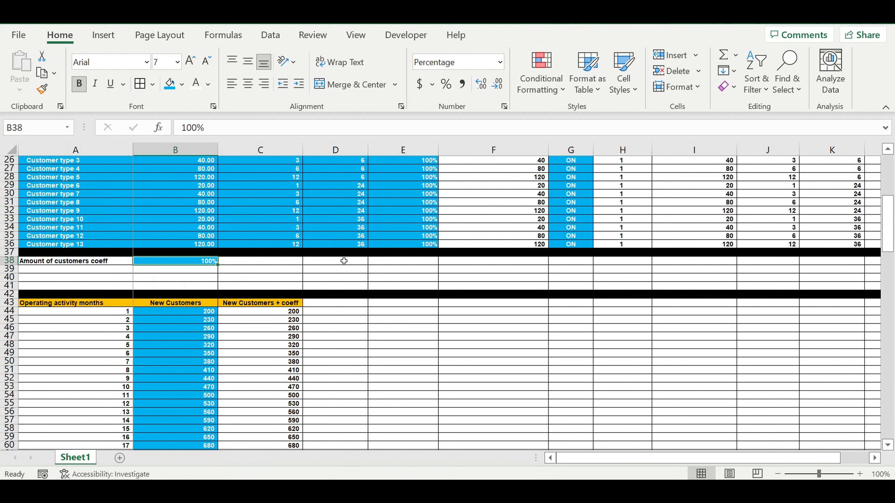
text(80)
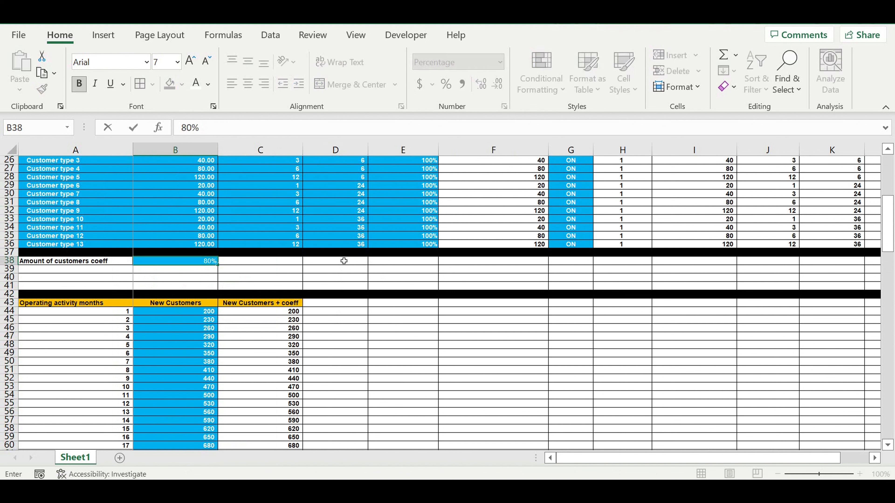
key(Return)
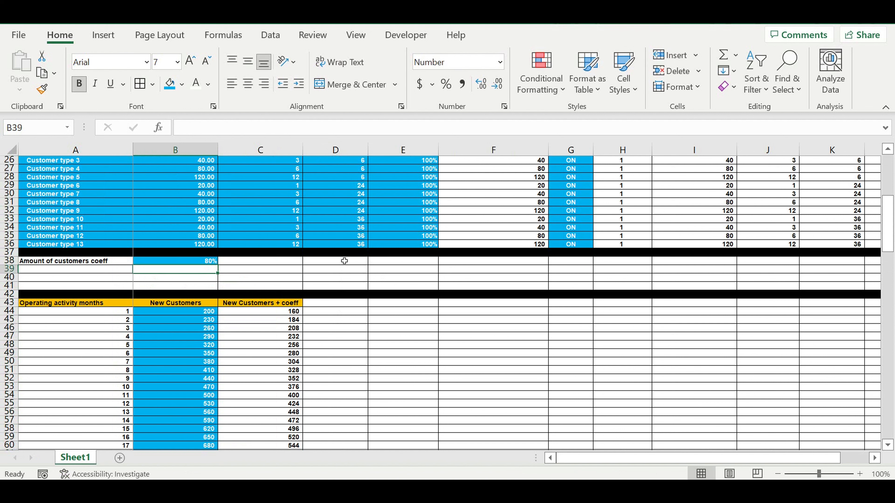
click(198, 256)
click(199, 262)
text(50)
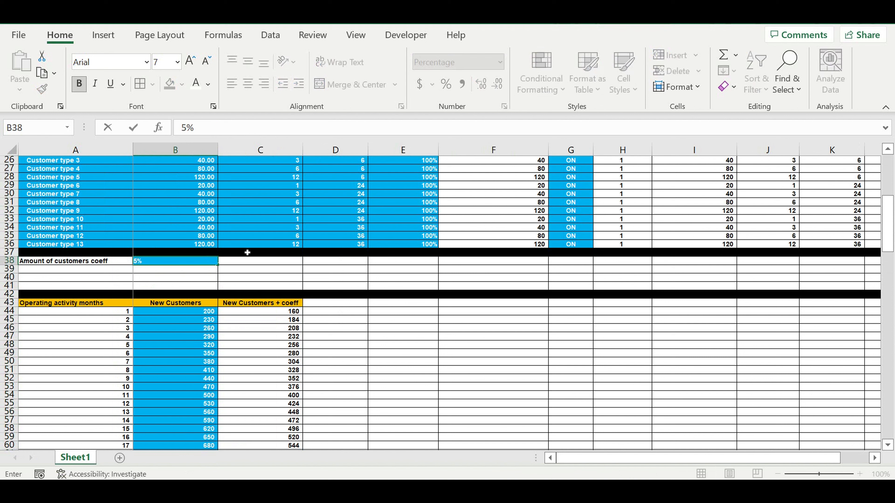
key(Return)
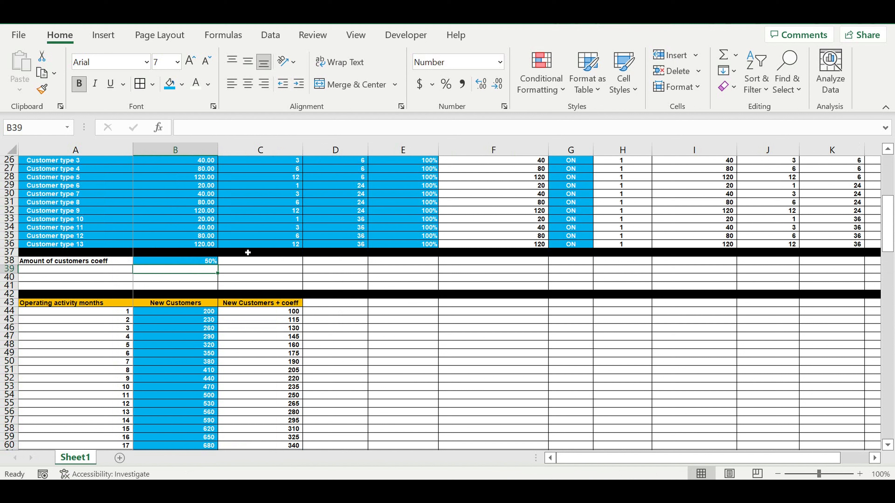
Set the B38 coefficient to 200%, doubling the New Customers + coeff values.
click(188, 265)
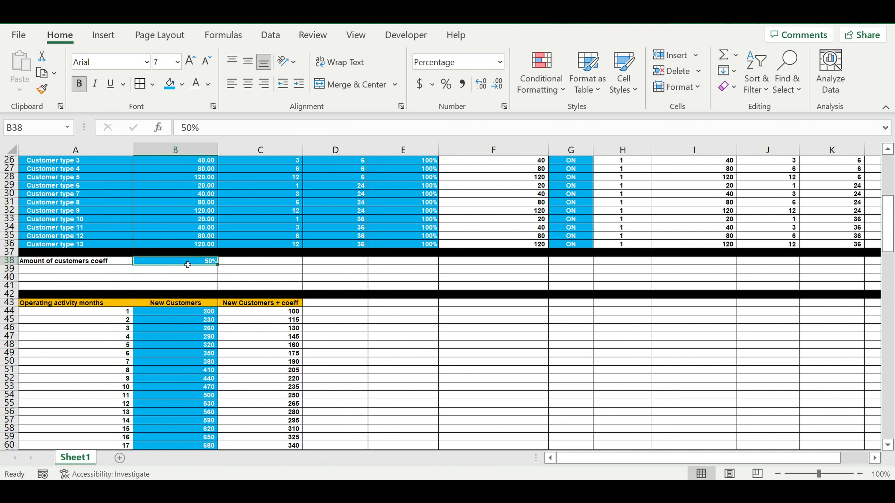
text(200)
key(Return)
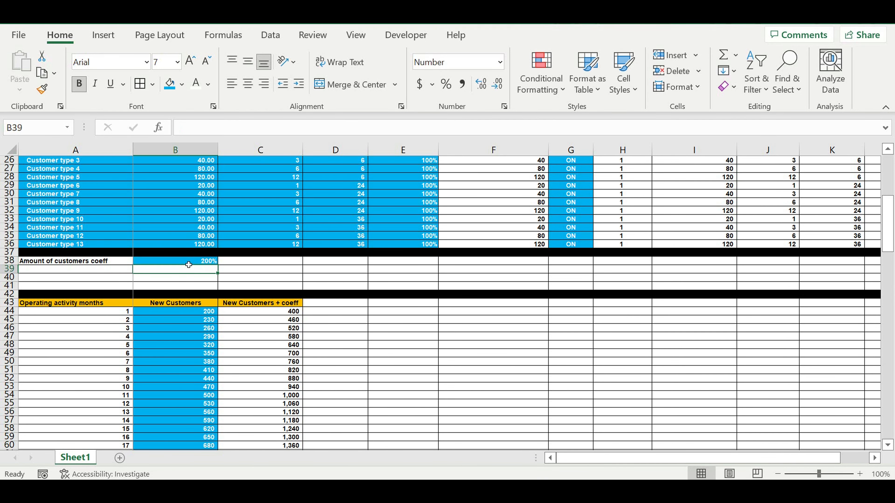
click(189, 265)
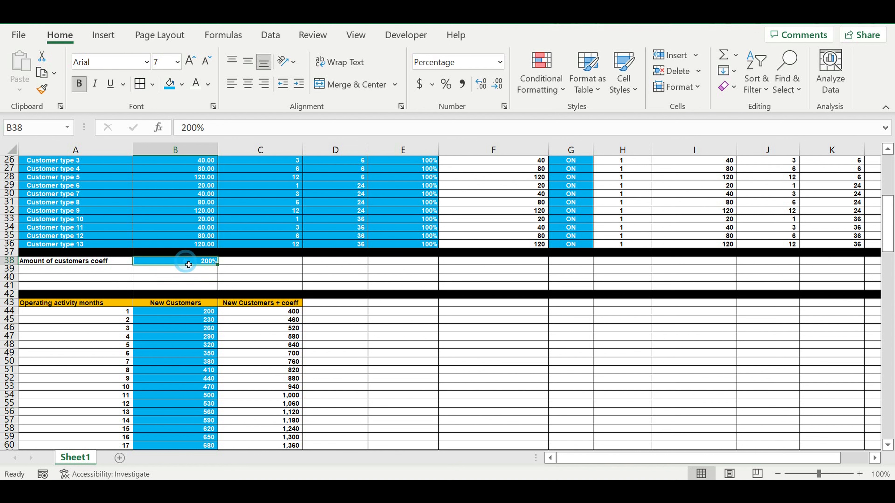
click(190, 285)
scroll(240, 282, up, 2)
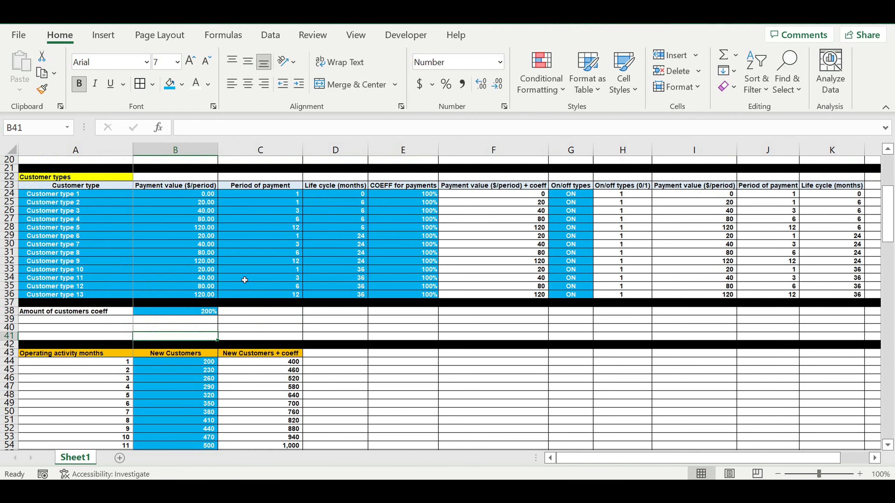